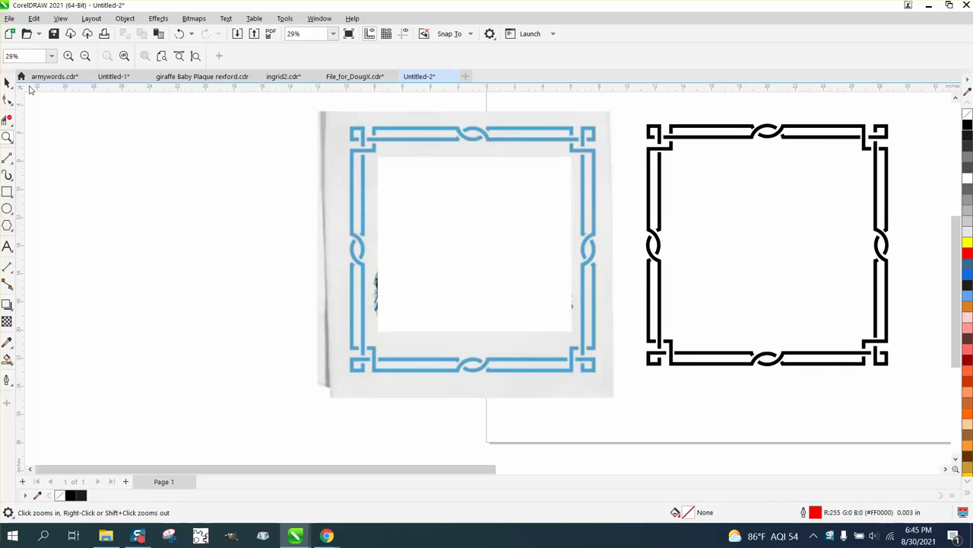
Group the two black objects that form the knotwork border
click(7, 82)
click(664, 154)
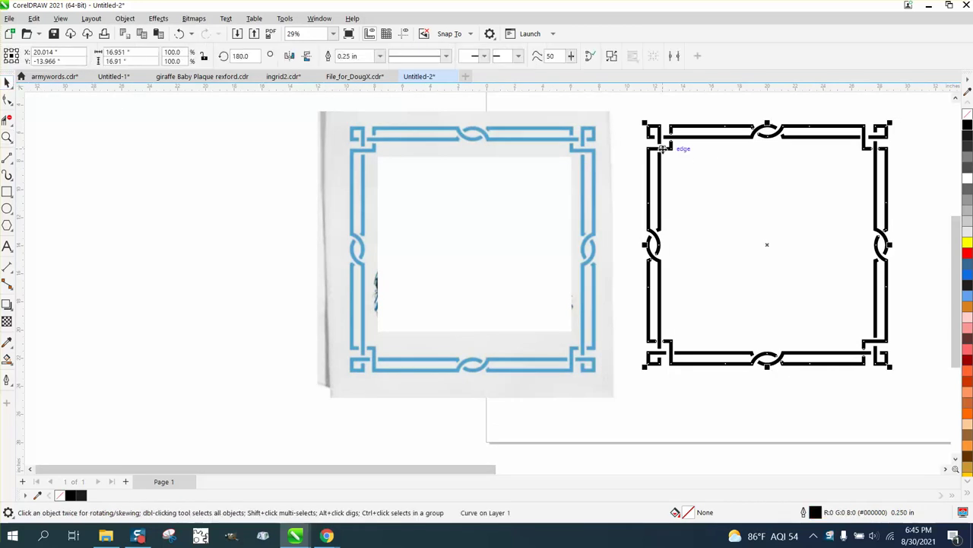
scroll(663, 158, down, 2)
drag(738, 293, 570, 219)
drag(634, 121, 866, 362)
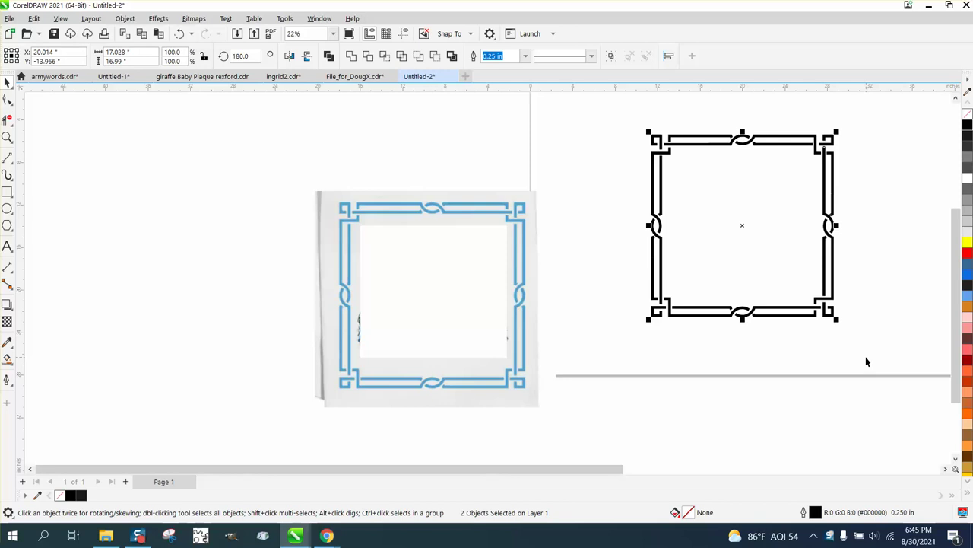
key(ctrl+g)
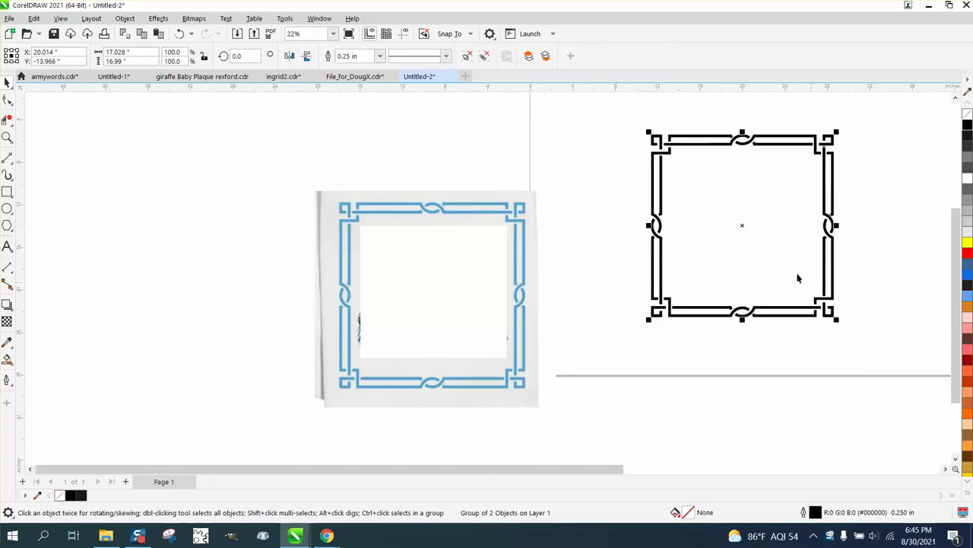
Move the black border group off the page to the left, and centre the blue border image on the page
drag(744, 225, 276, 224)
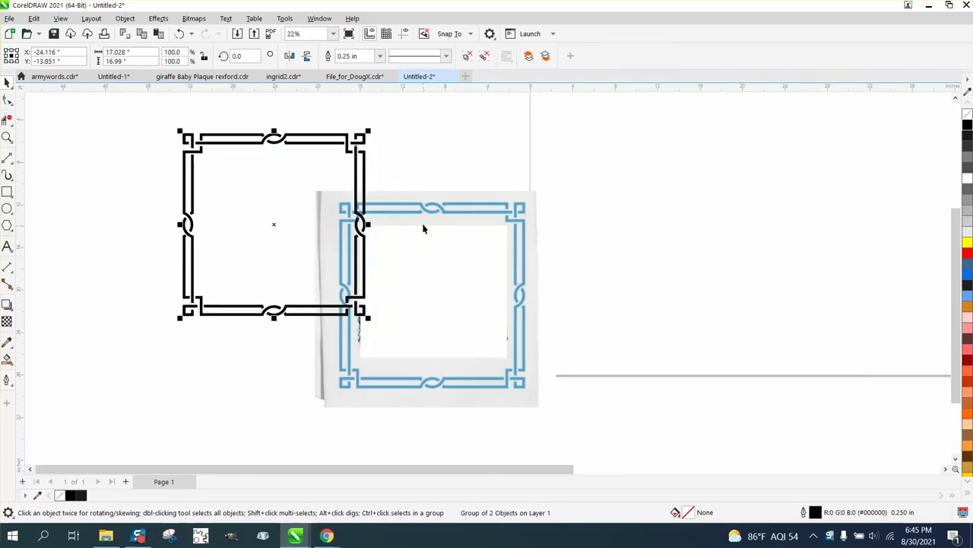
click(426, 220)
key(p)
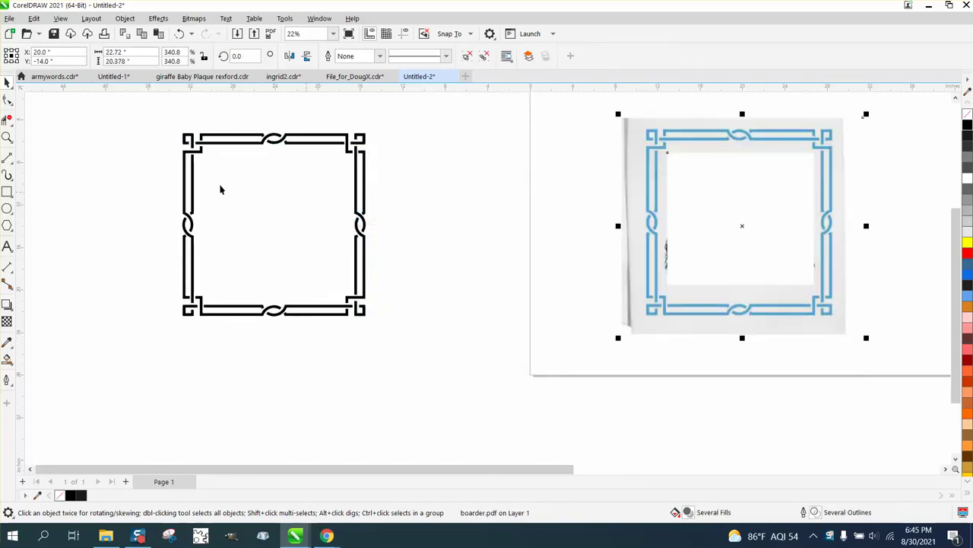
Draw a square of about 17.37 in along the outer edge of the blue border in the image
click(6, 137)
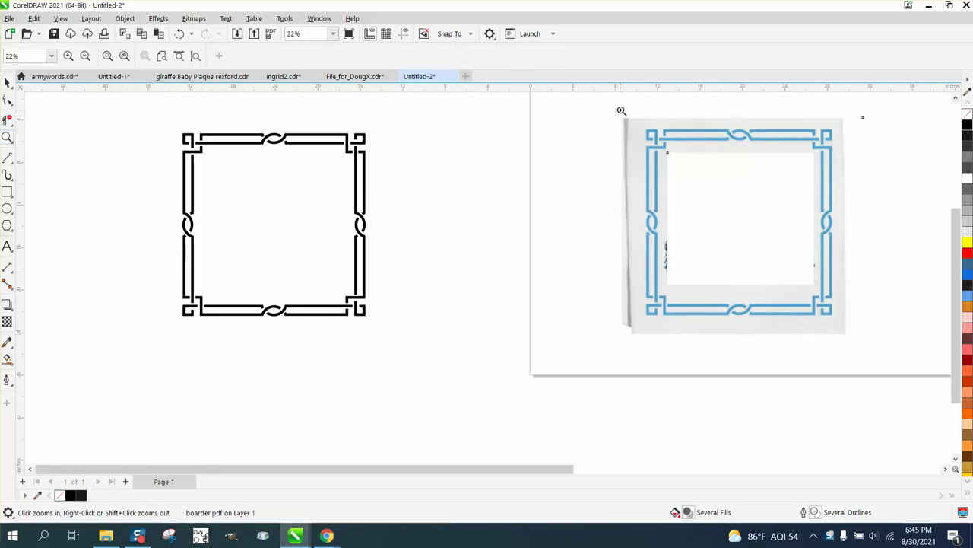
drag(621, 112, 856, 343)
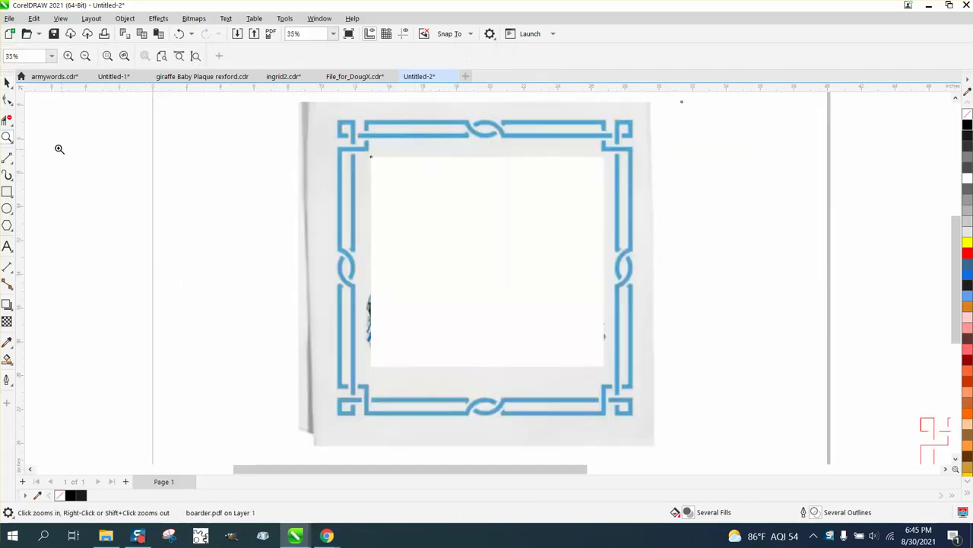
drag(321, 107, 627, 452)
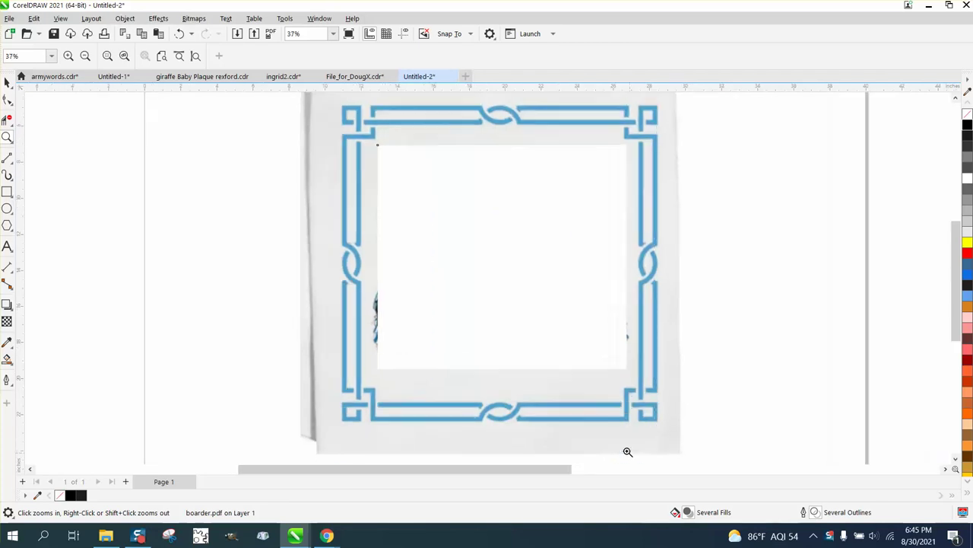
click(6, 192)
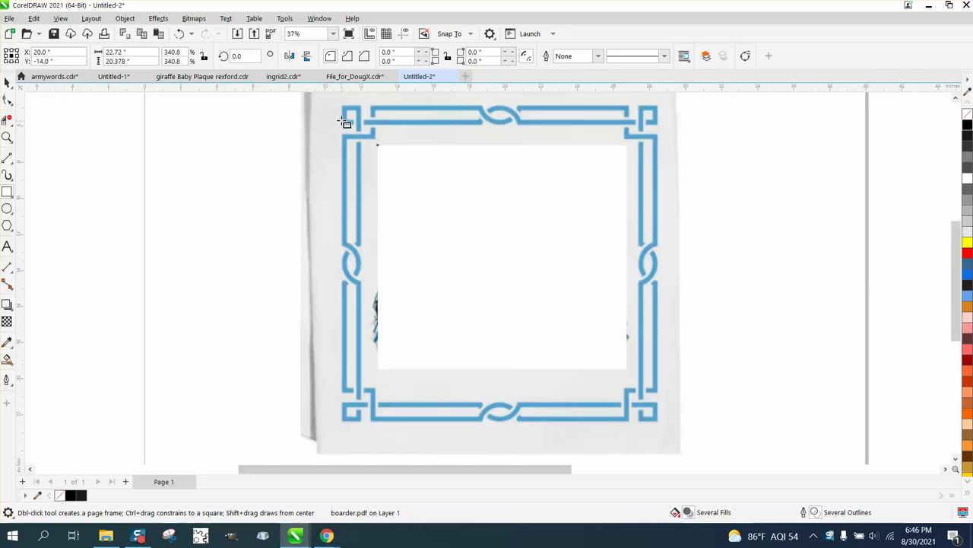
drag(343, 107, 657, 423)
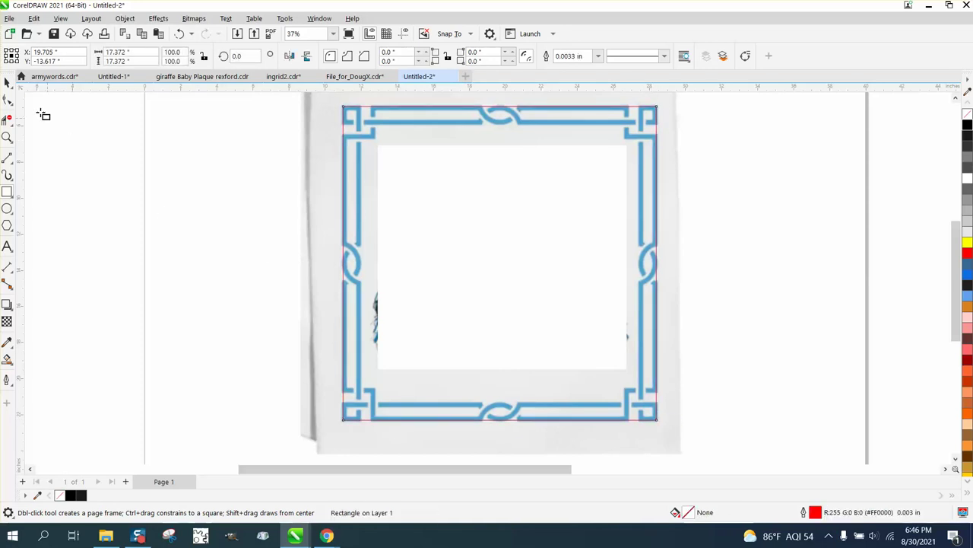
Lock the blue border image in place beneath the red square
click(7, 82)
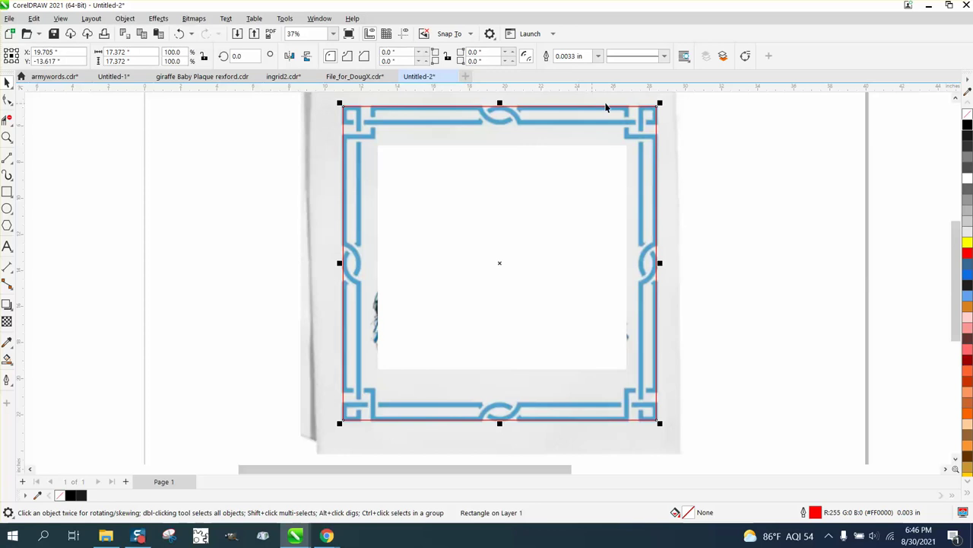
click(654, 116)
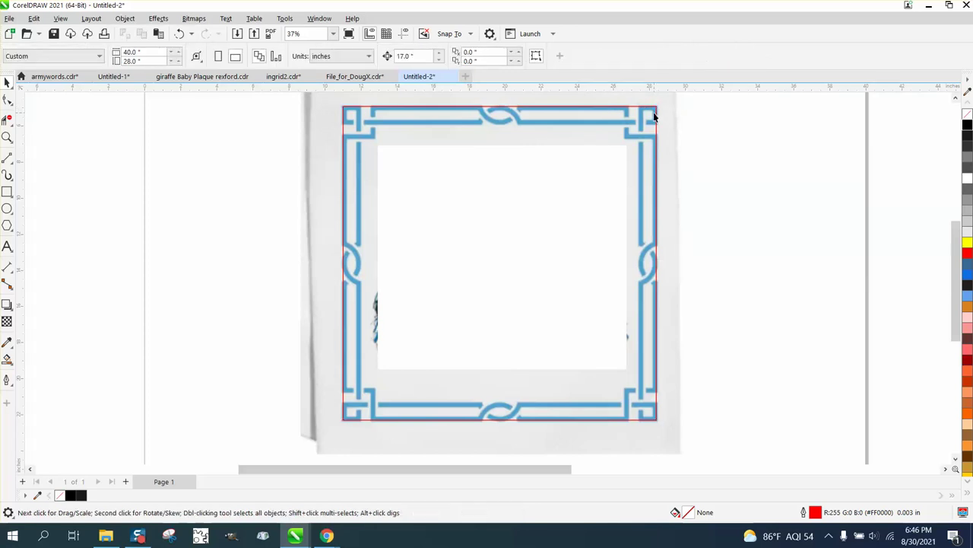
click(656, 113)
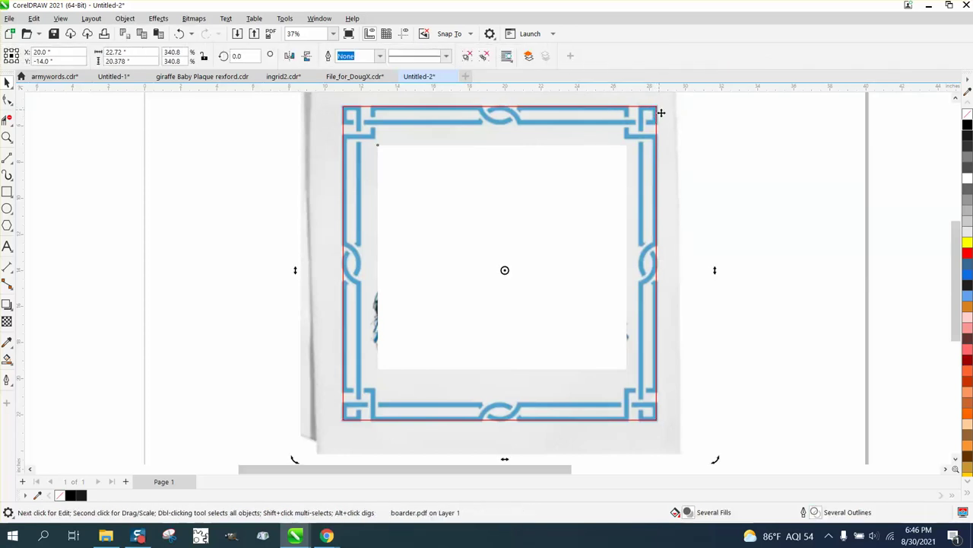
click(686, 145)
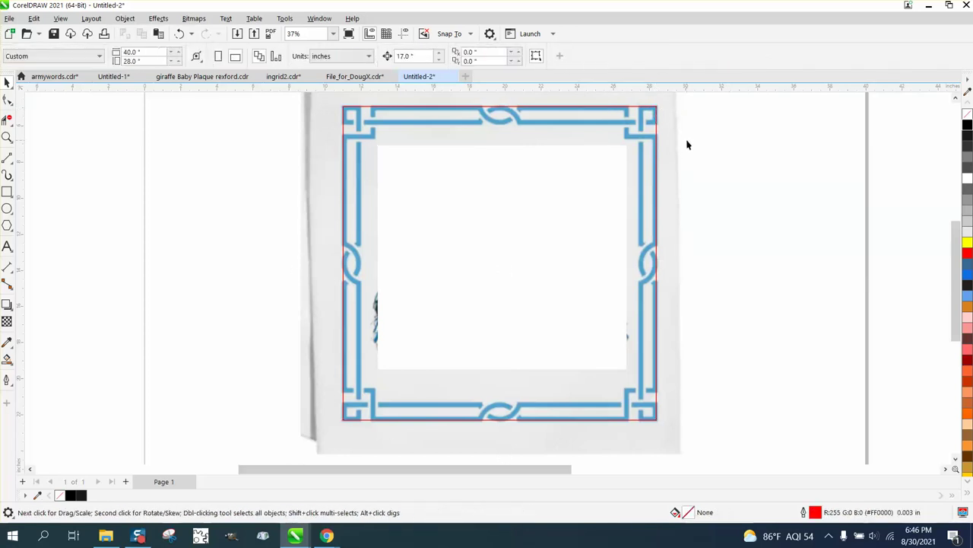
click(655, 114)
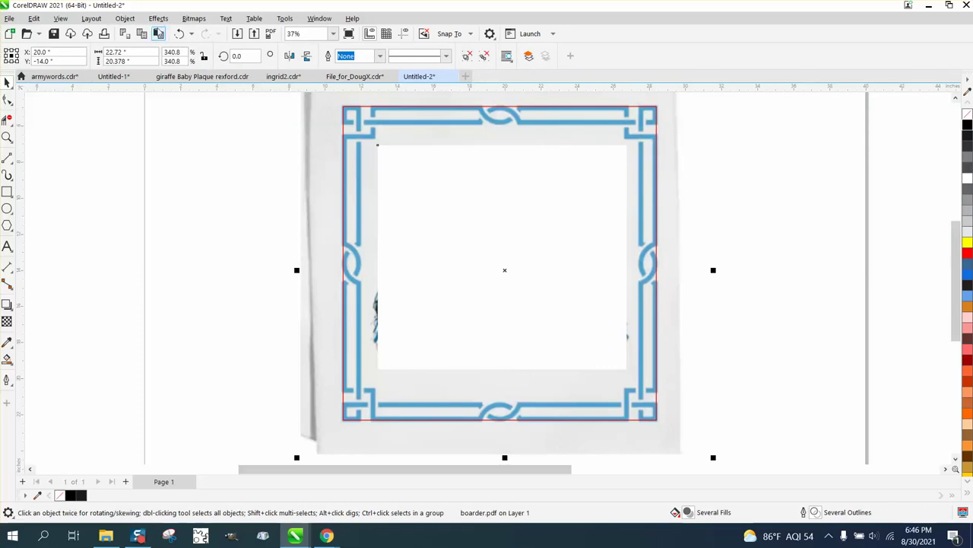
click(126, 19)
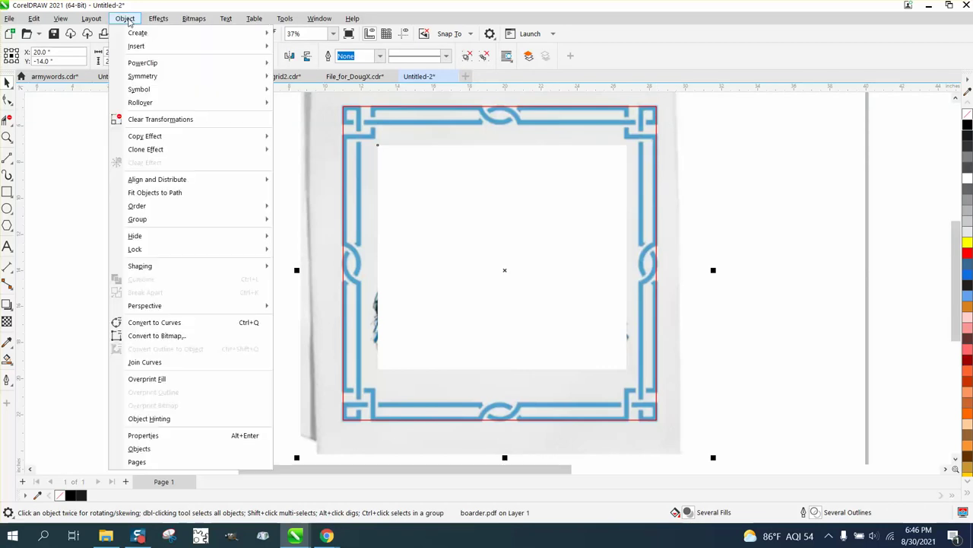
mouse_move(161, 249)
click(293, 250)
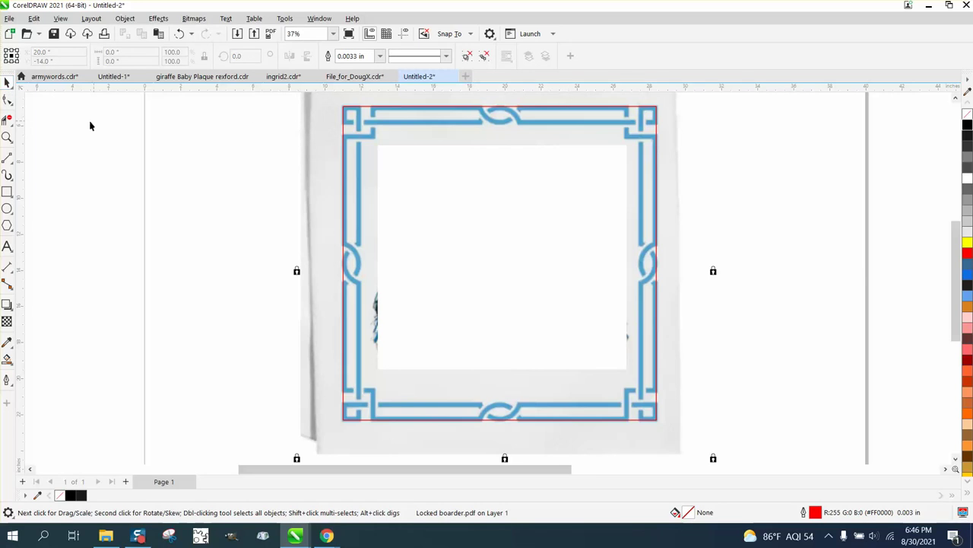
click(89, 165)
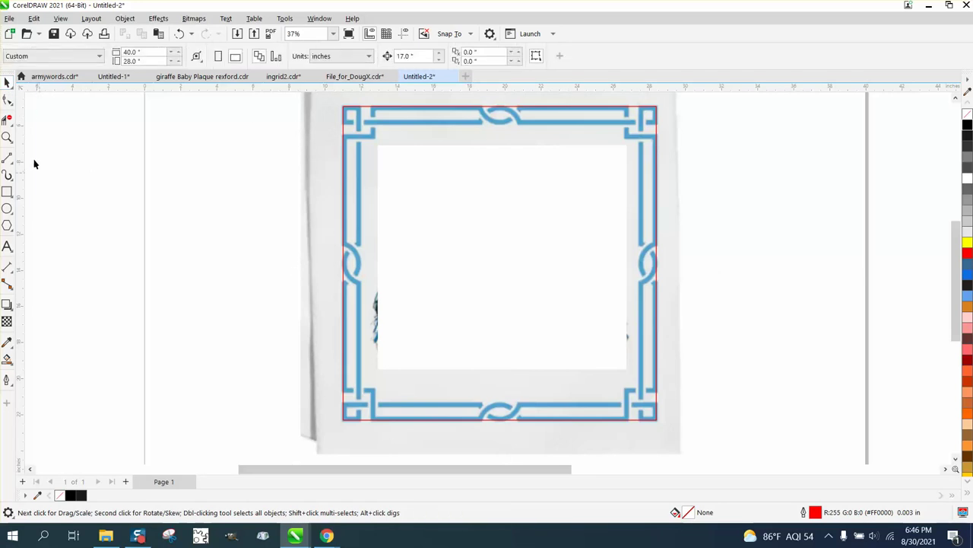
Make a smaller concentric copy of the red square, about 15.57 in, along the border's inner blue line
click(656, 108)
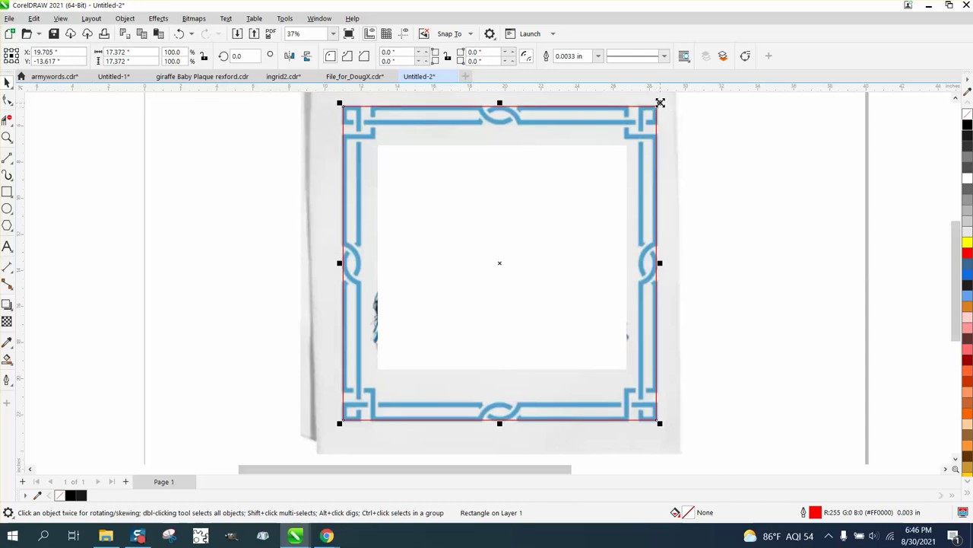
drag(660, 102, 644, 118)
Replace the outer red square with a slightly smaller concentric one, about 17.26 in, running inside the outer blue line
click(7, 137)
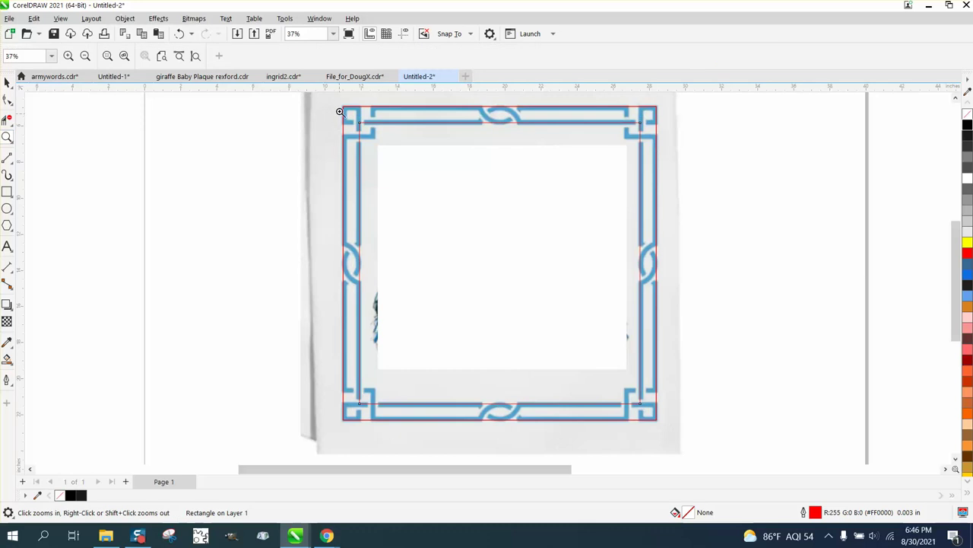
drag(415, 163, 415, 162)
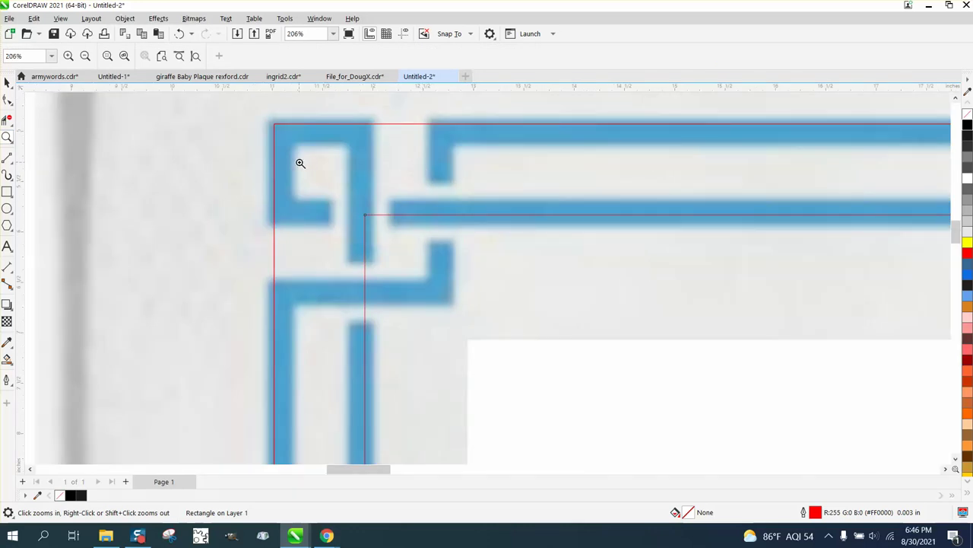
scroll(300, 163, down, 1)
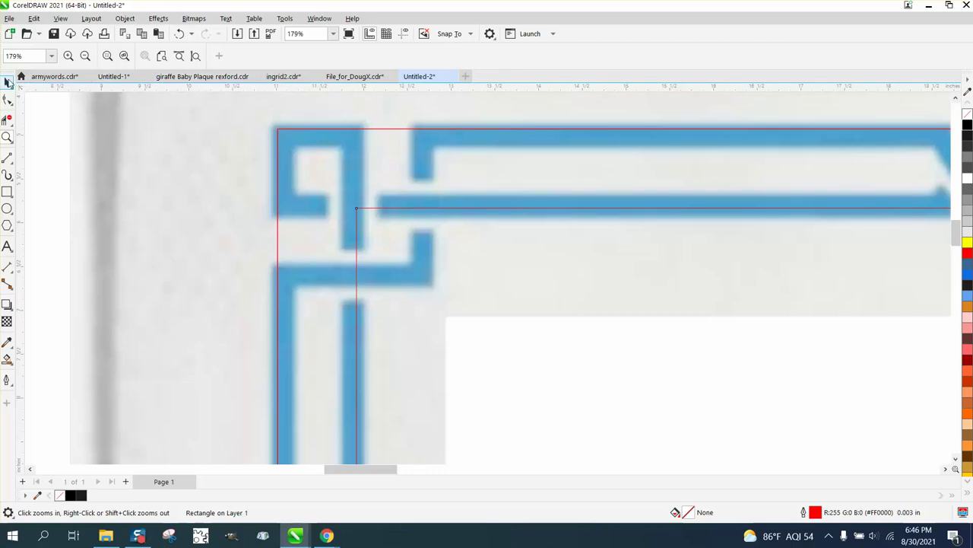
click(8, 82)
click(294, 130)
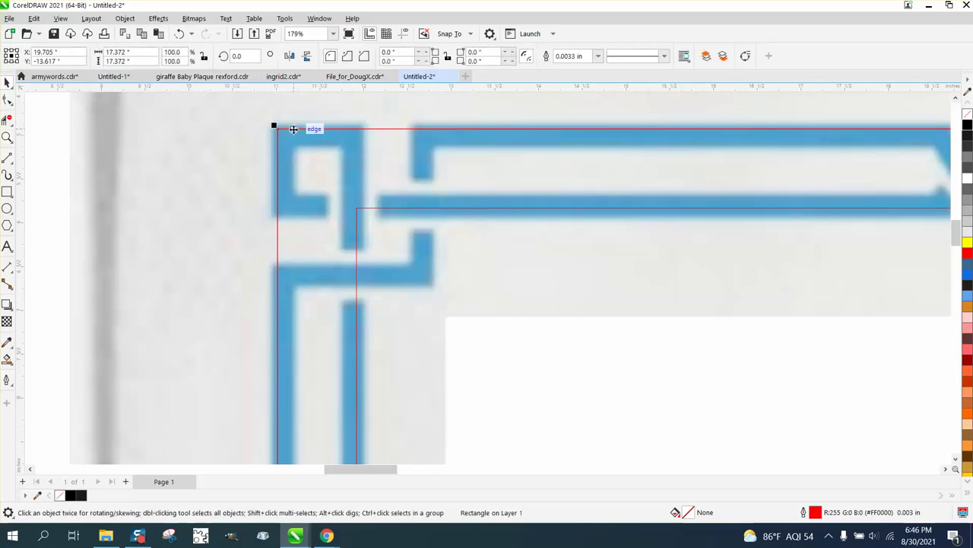
key(Escape)
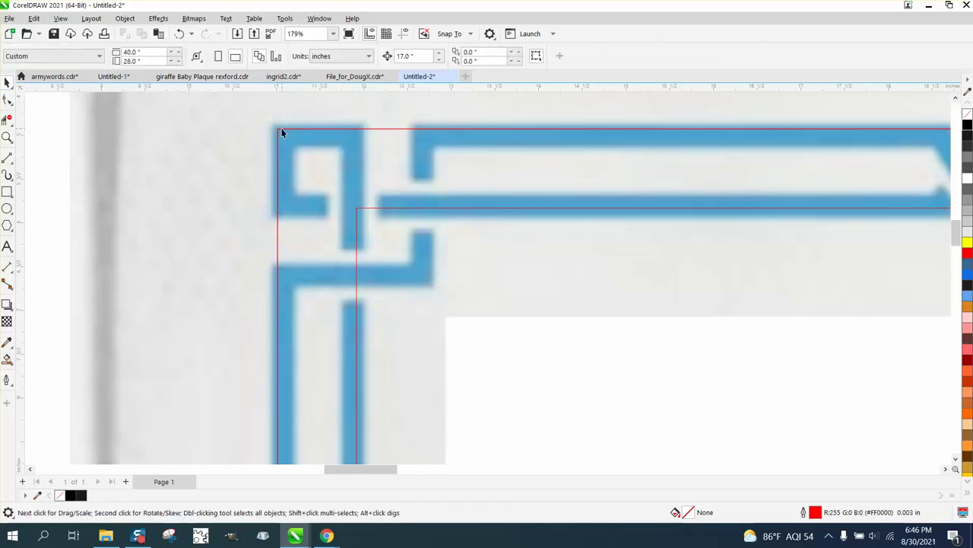
click(277, 129)
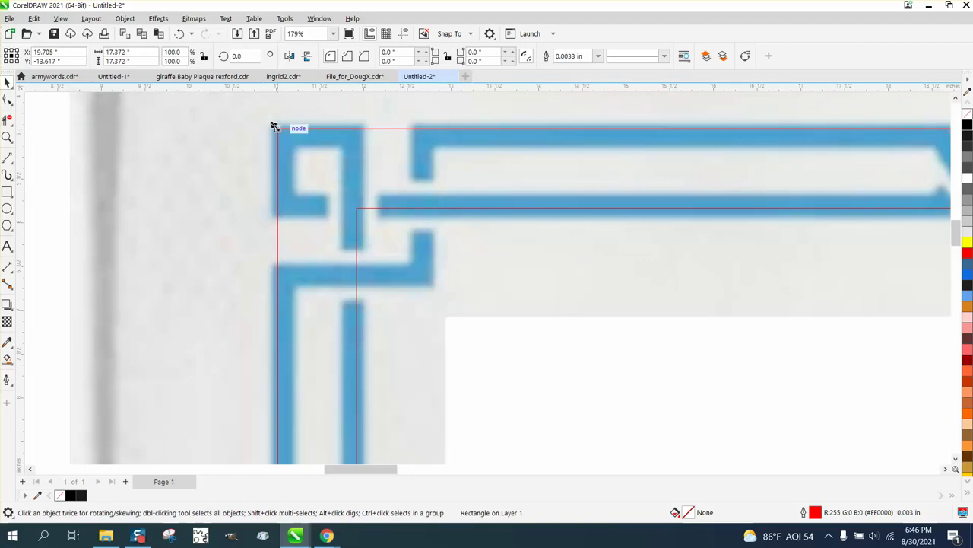
drag(275, 126, 279, 131)
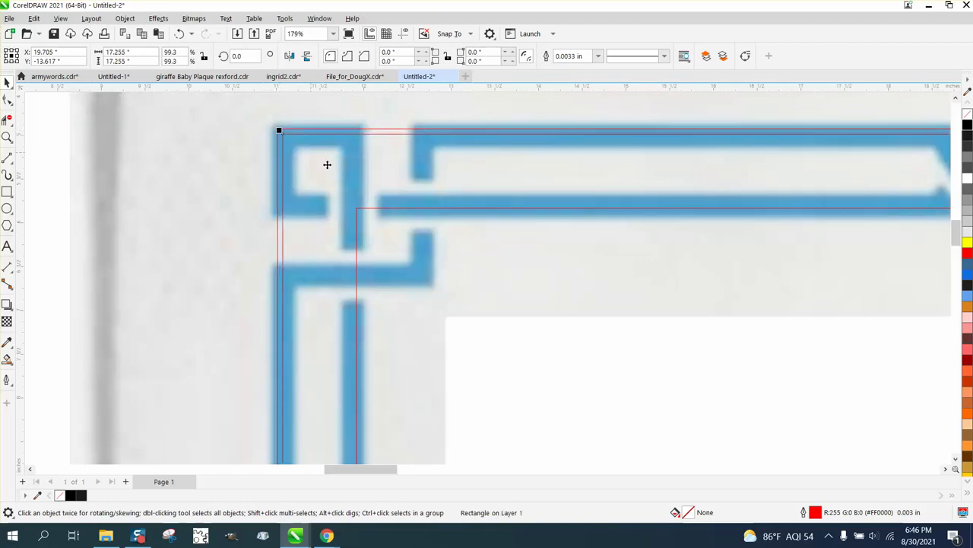
click(357, 208)
click(278, 157)
click(285, 160)
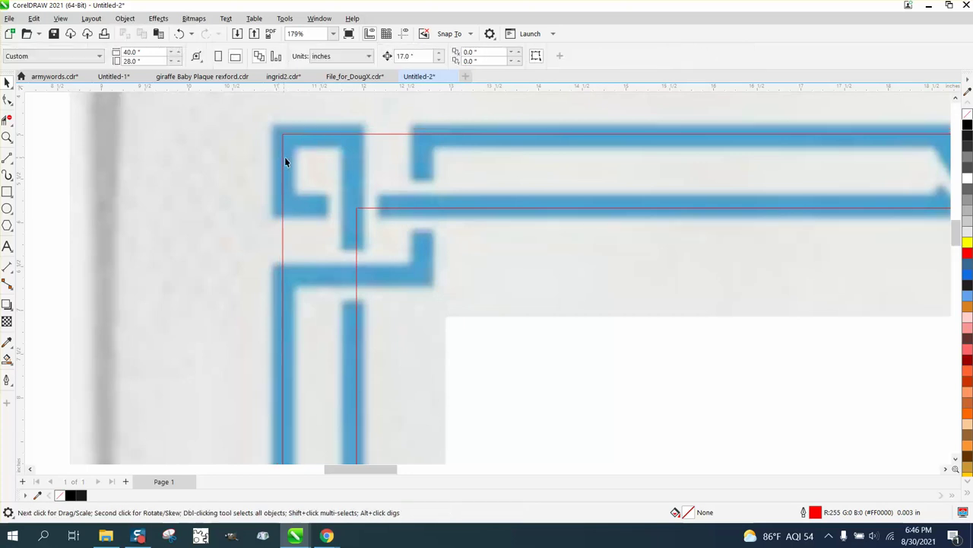
Shift the inner red square slightly left so its left side runs within the inner blue line
click(357, 210)
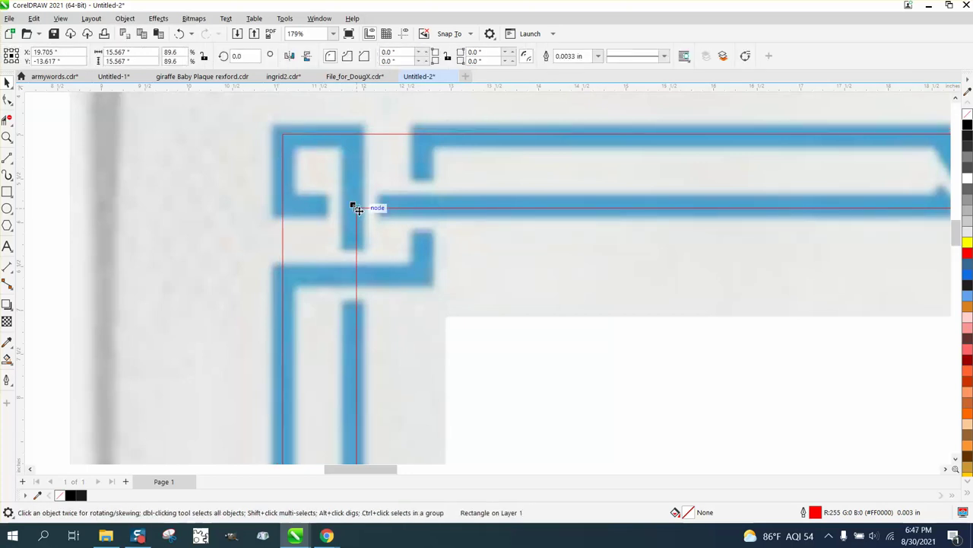
click(354, 212)
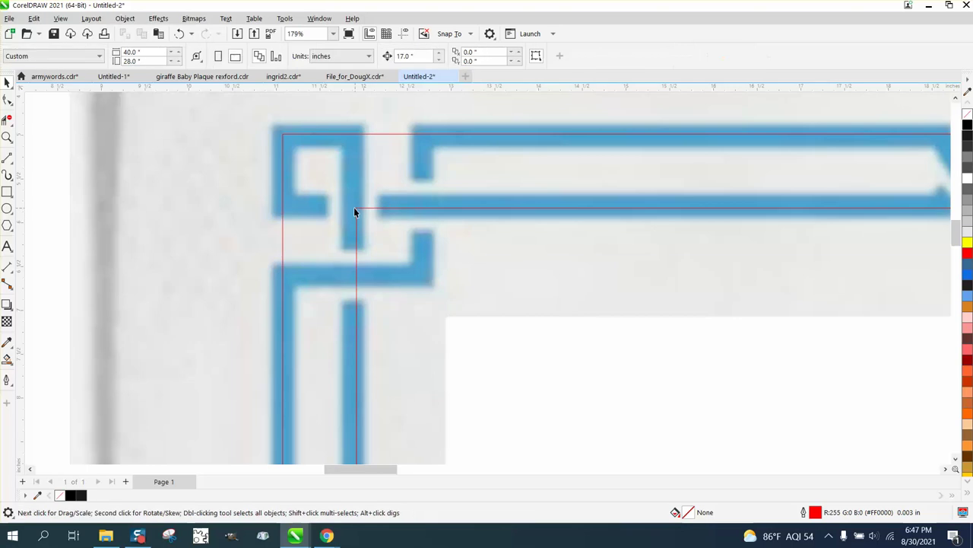
drag(357, 207, 348, 204)
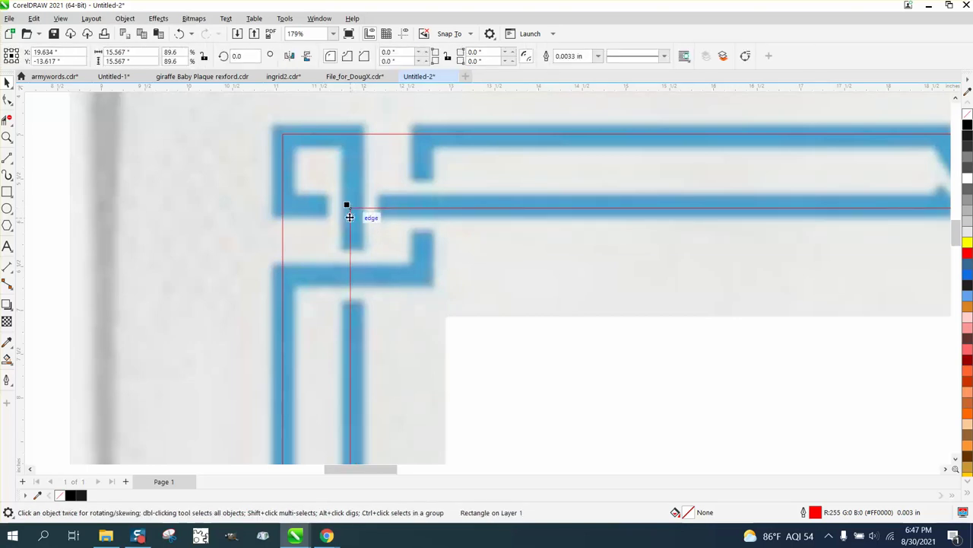
click(354, 214)
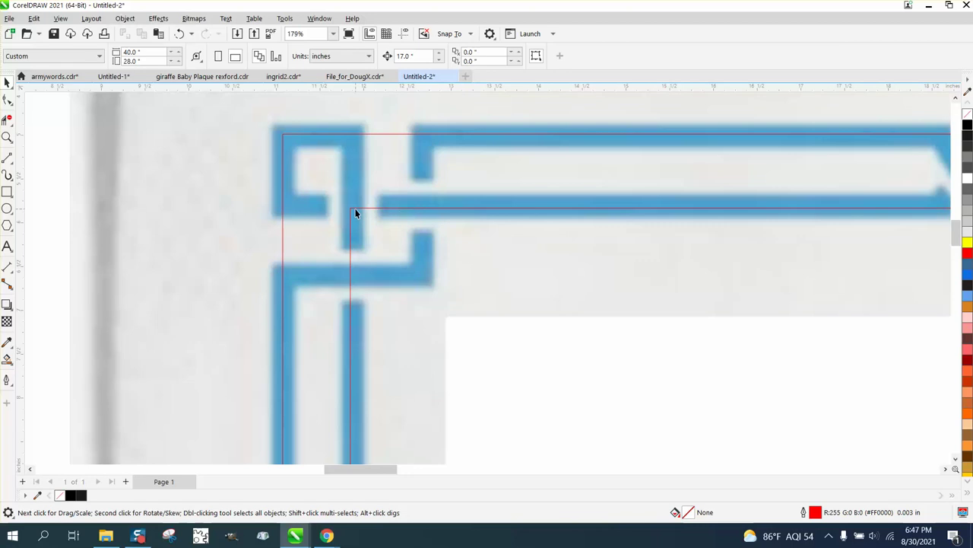
Shrink the inner red square from its upper-left corner to about 15.54 in to fit the inner blue line
click(348, 207)
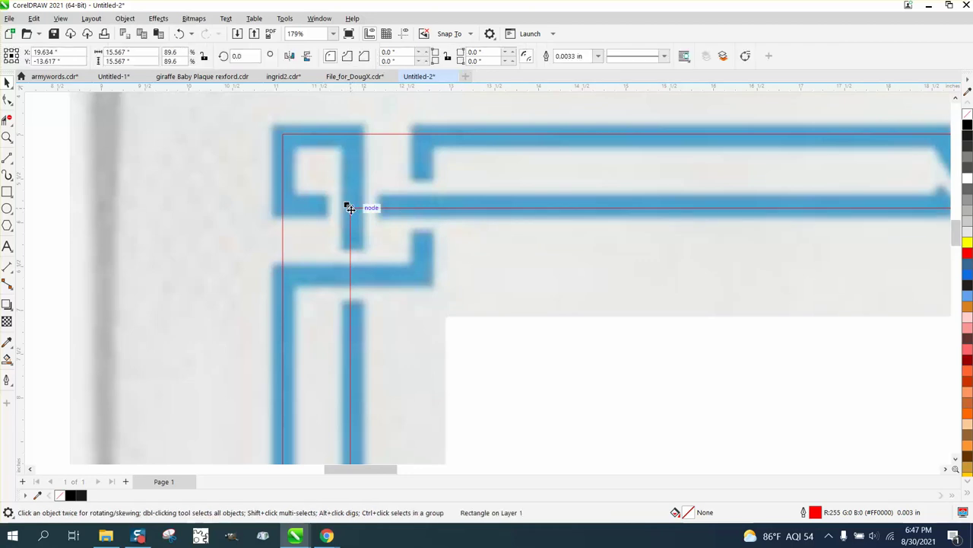
click(352, 210)
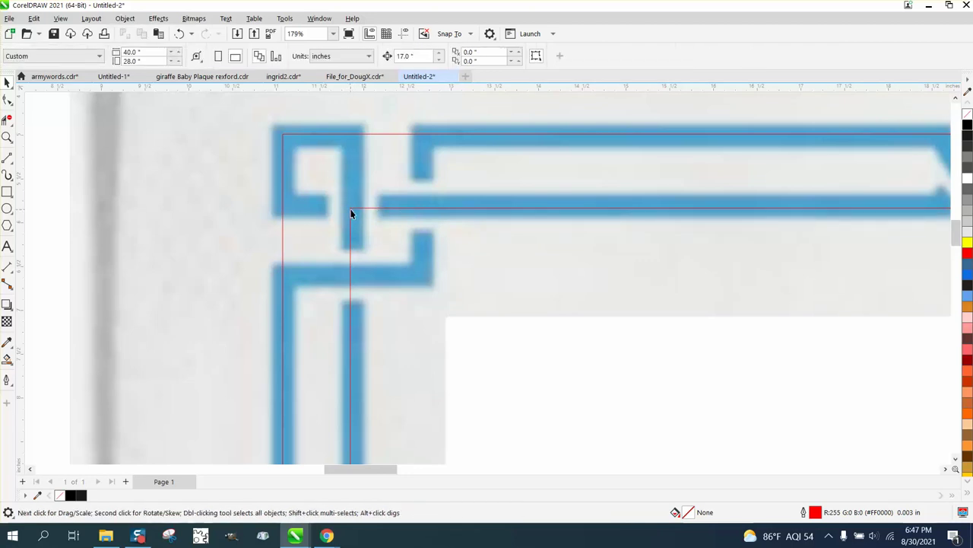
click(351, 208)
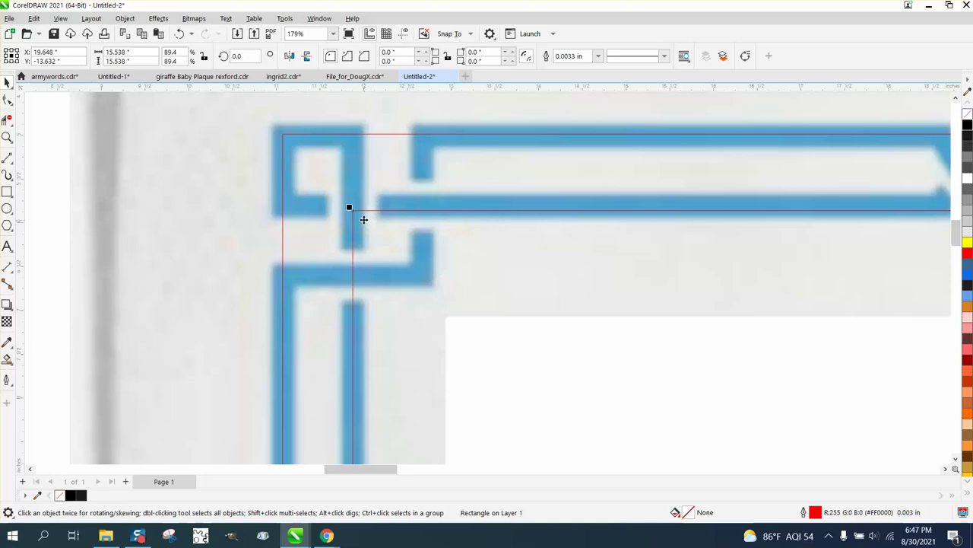
drag(350, 206, 355, 209)
click(241, 232)
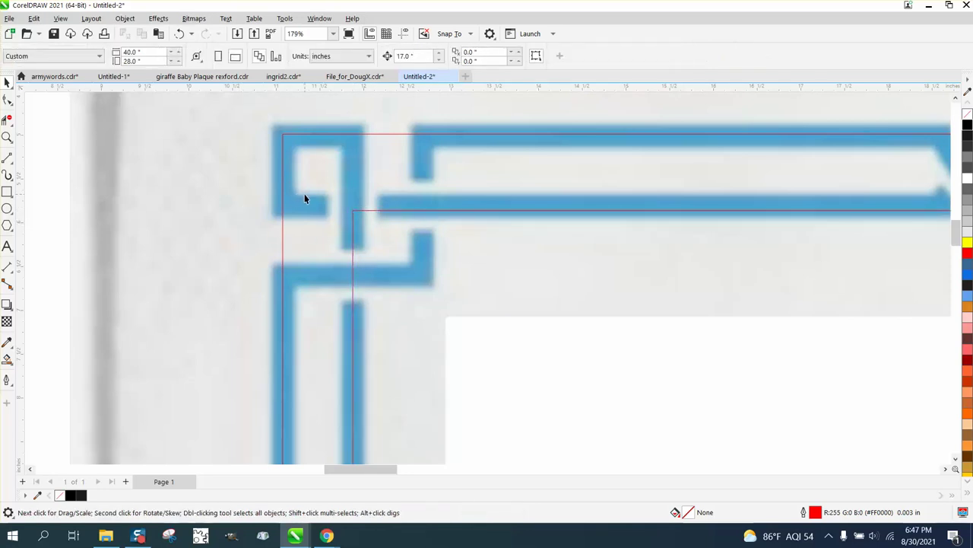
Draw a rectangle about 0.80 by 0.87 in along the small blue loop at the border's upper-left corner
click(8, 193)
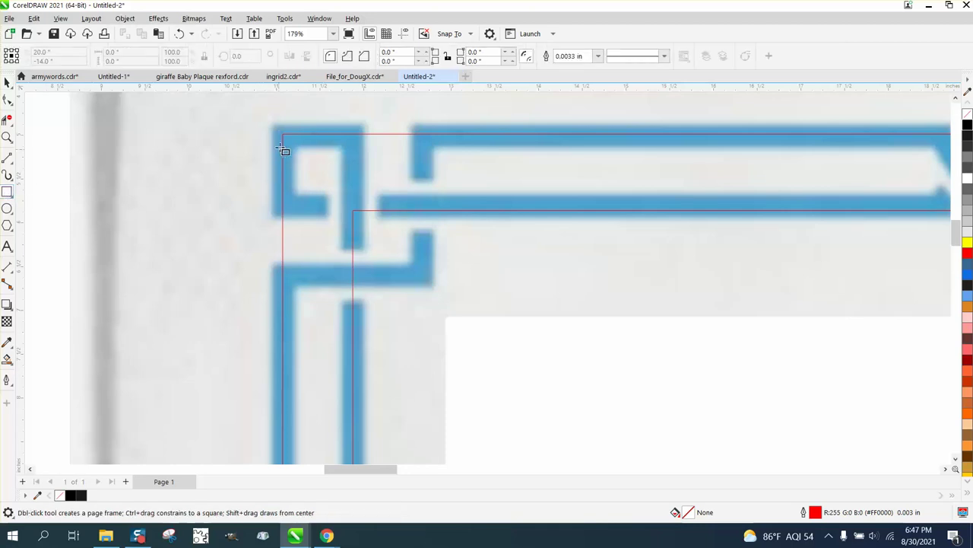
drag(283, 160, 357, 213)
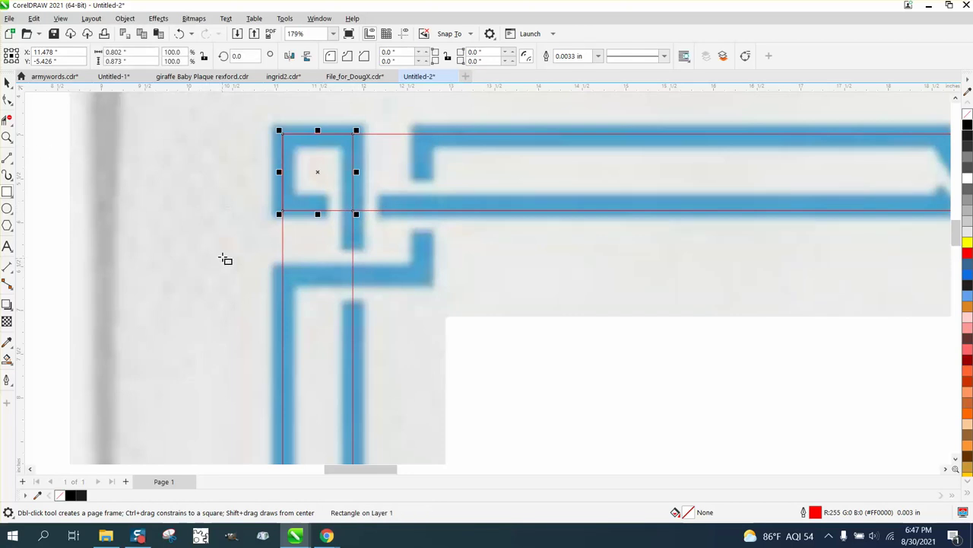
scroll(211, 229, down, 1)
scroll(211, 229, down, 1)
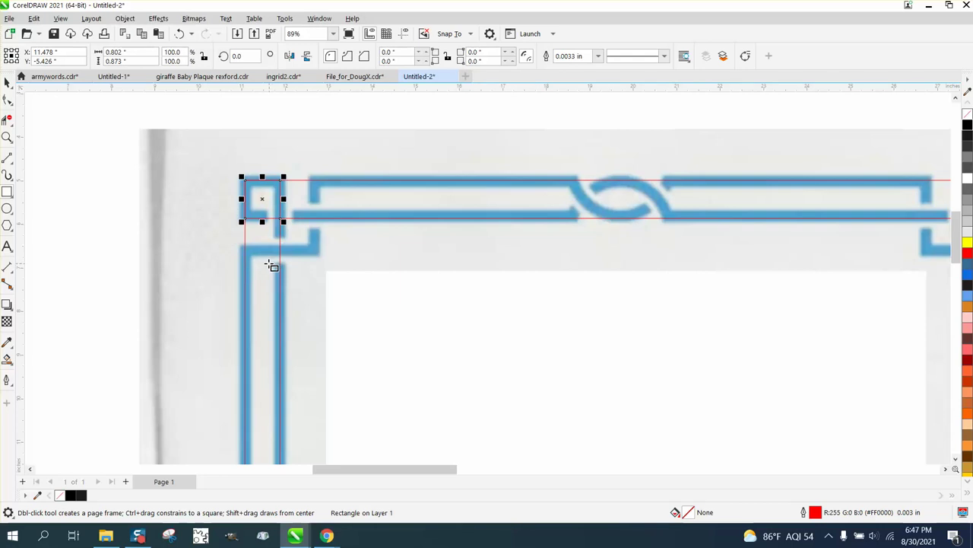
Trace the knot's L-shaped bend, about 1.61 by 1.62 in, with connected 2-point lines from the outer square's left side to its upper side
click(7, 137)
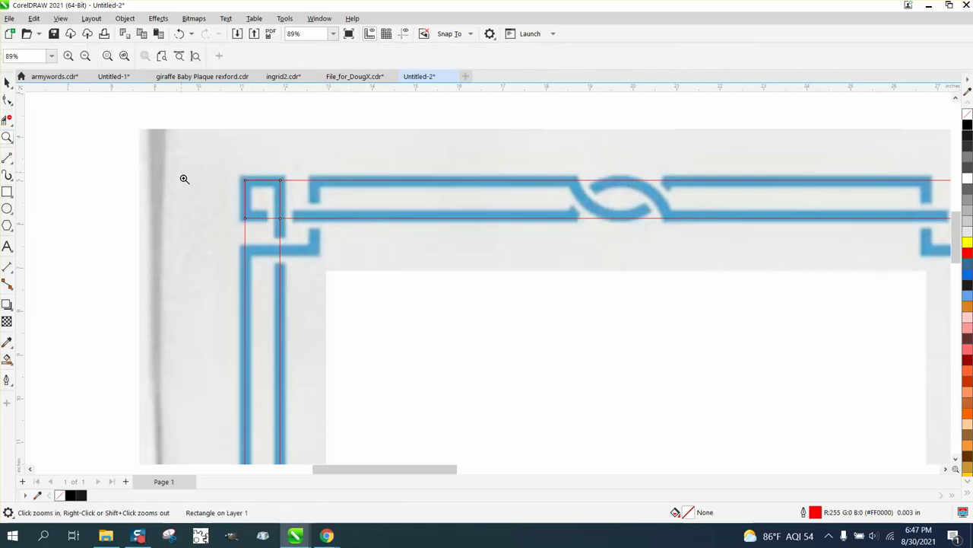
drag(184, 179, 413, 305)
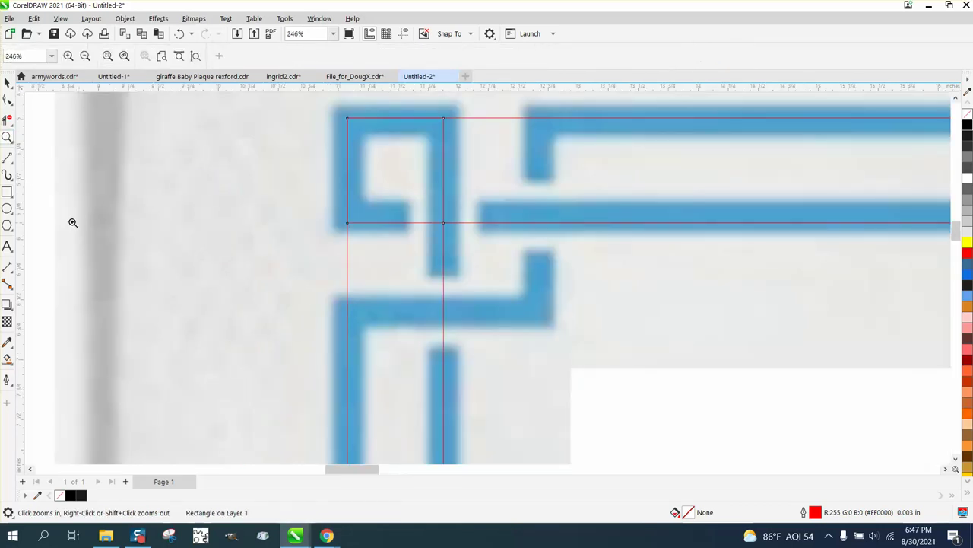
click(12, 162)
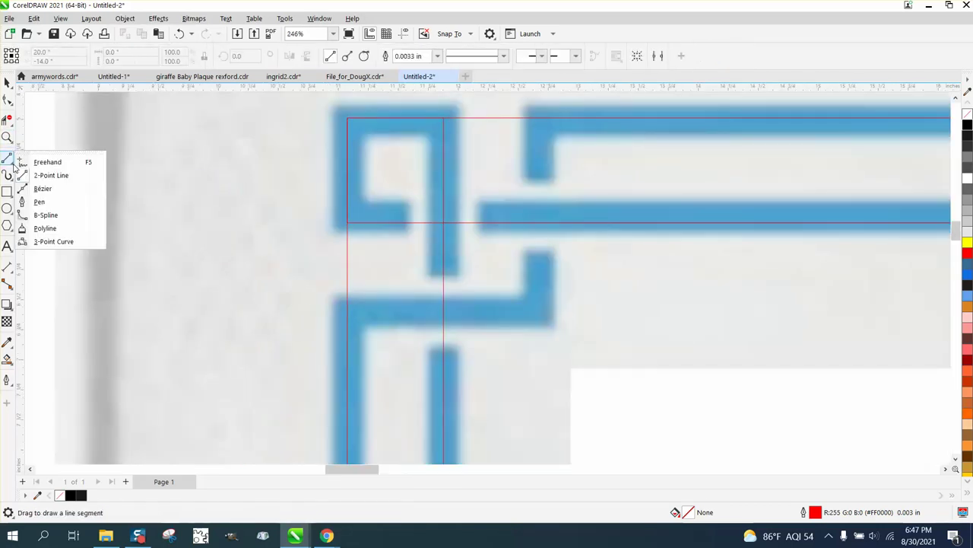
click(52, 175)
drag(348, 312, 541, 119)
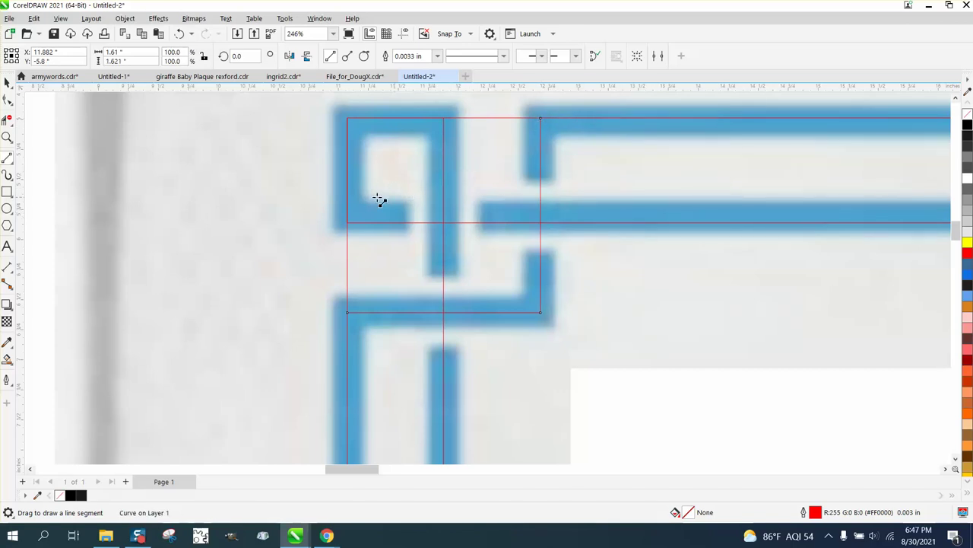
click(7, 82)
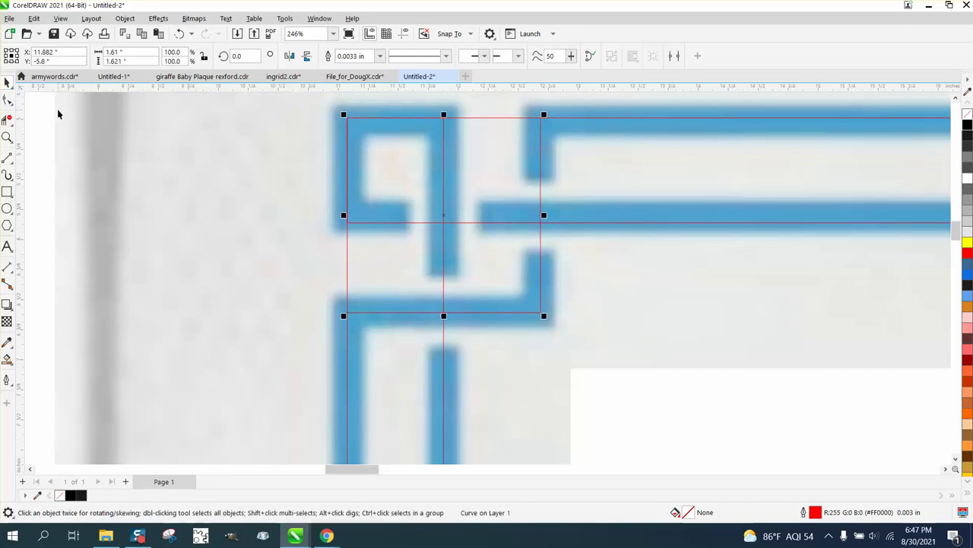
key(Escape)
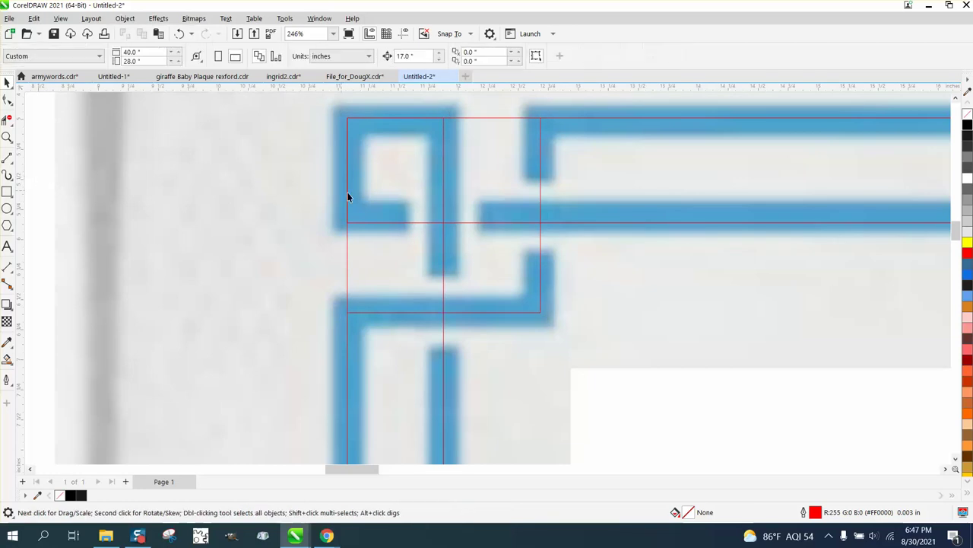
Draw a horizontal marker line about 0.45 in long beside the corner knot and give it a black outline
click(394, 224)
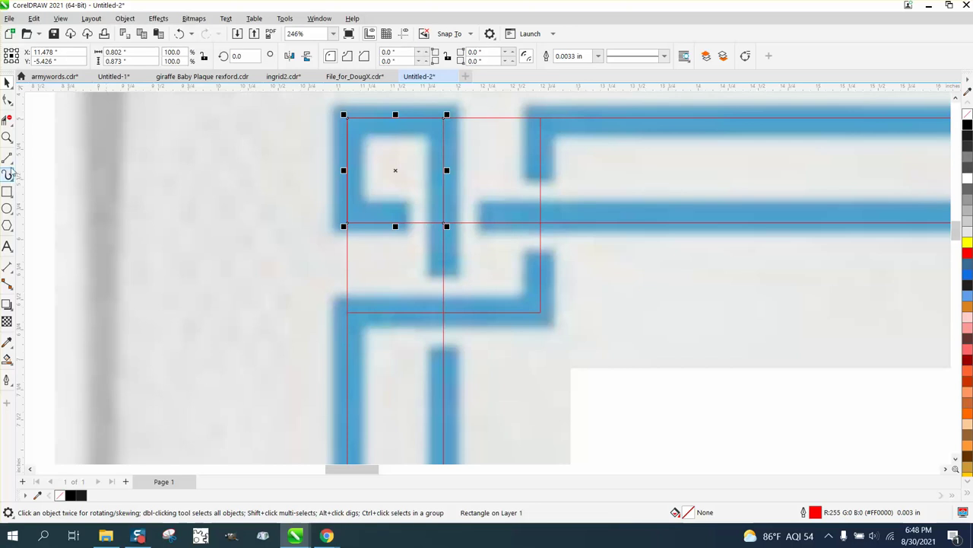
click(11, 177)
click(46, 160)
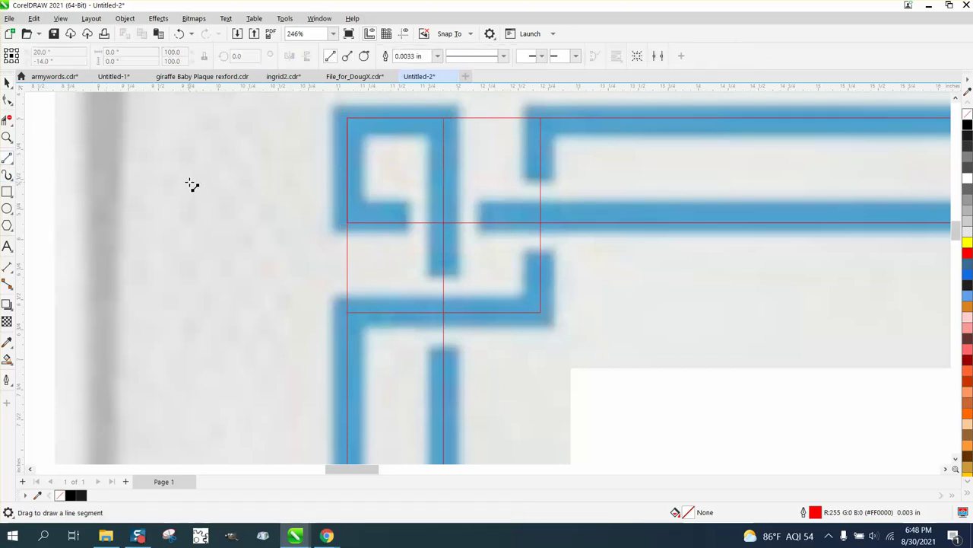
click(271, 92)
click(228, 181)
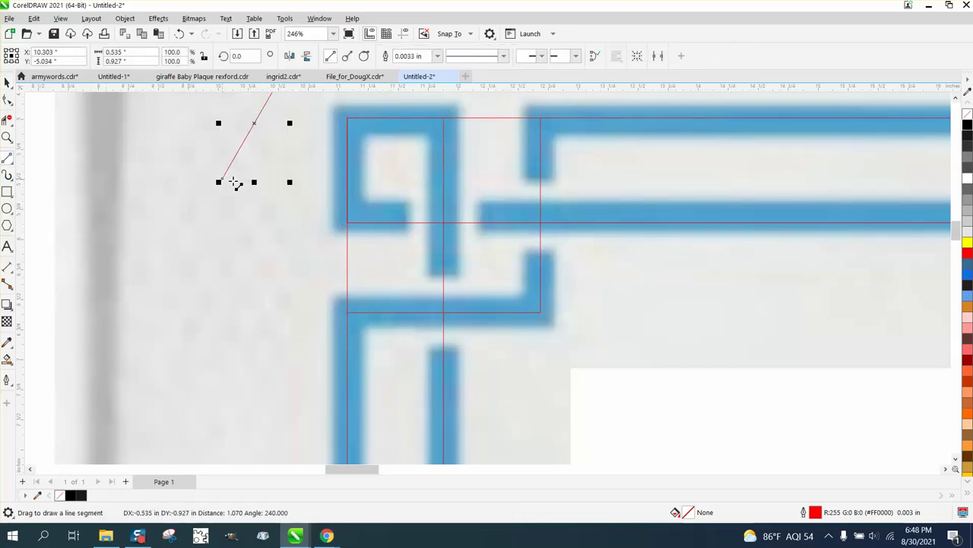
key(ctrl+z)
click(195, 193)
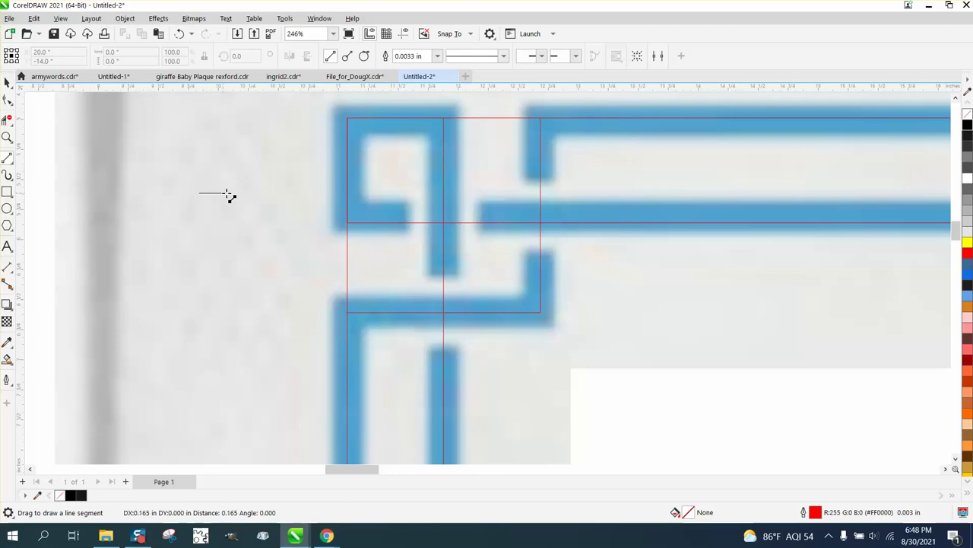
click(257, 192)
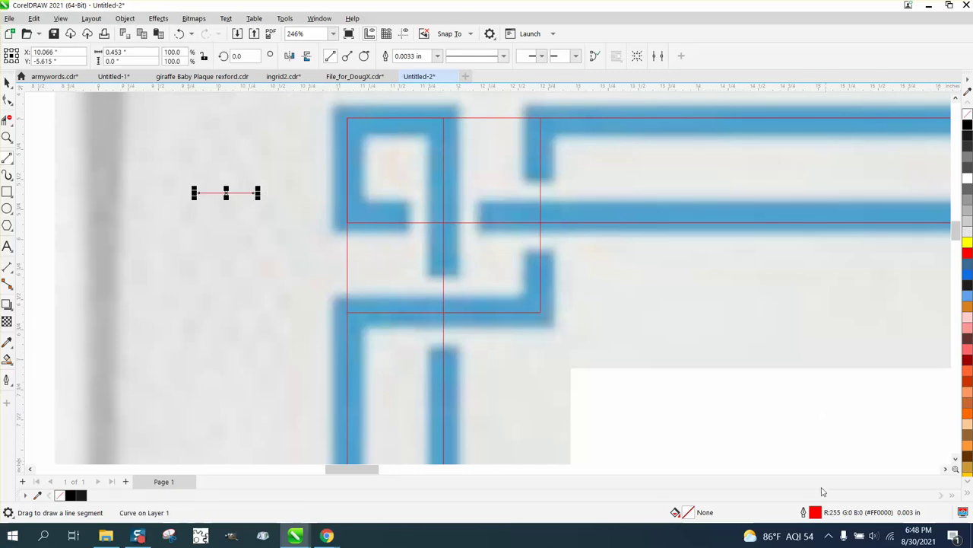
right_click(968, 129)
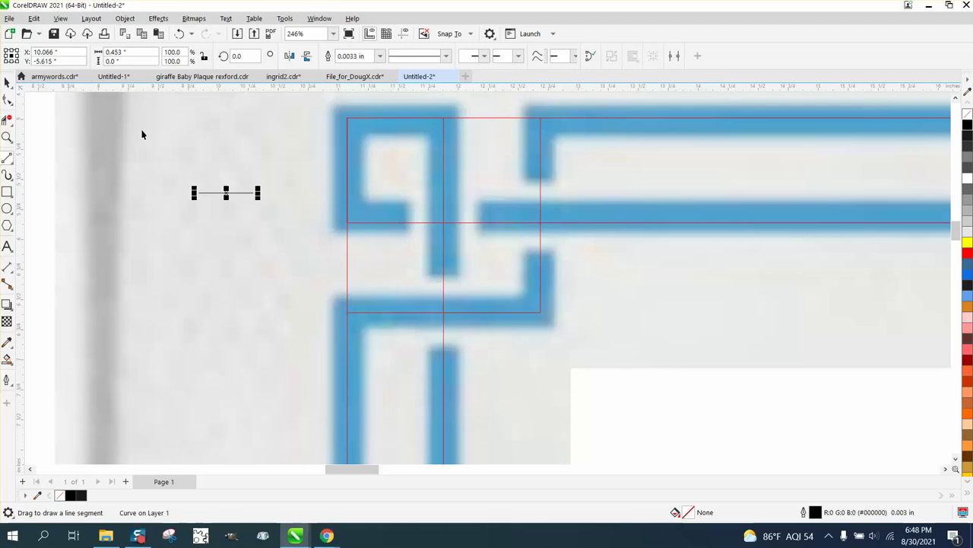
Place the black marker line and copies of it at both left-side gap ends and the two blue ends inside the knot
key(space)
drag(226, 192, 350, 290)
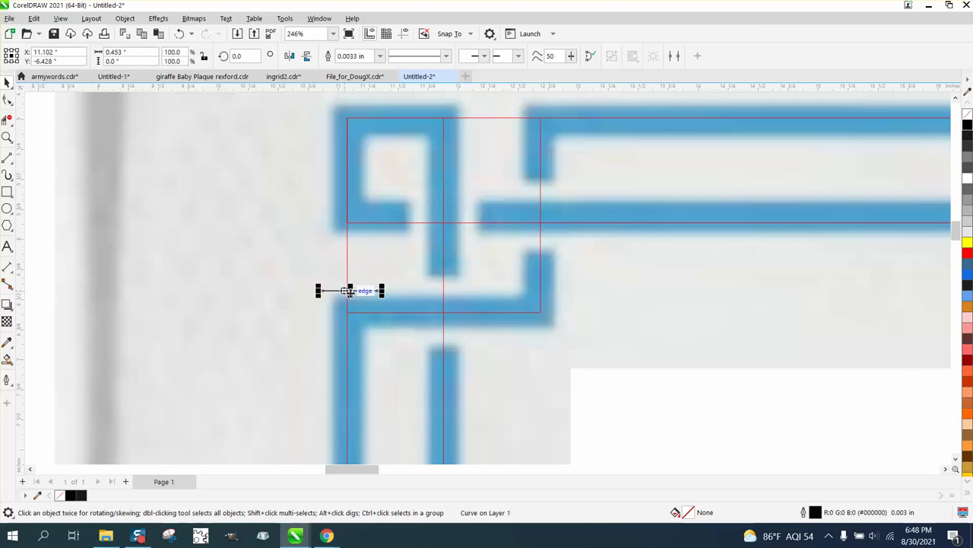
drag(349, 291, 347, 233)
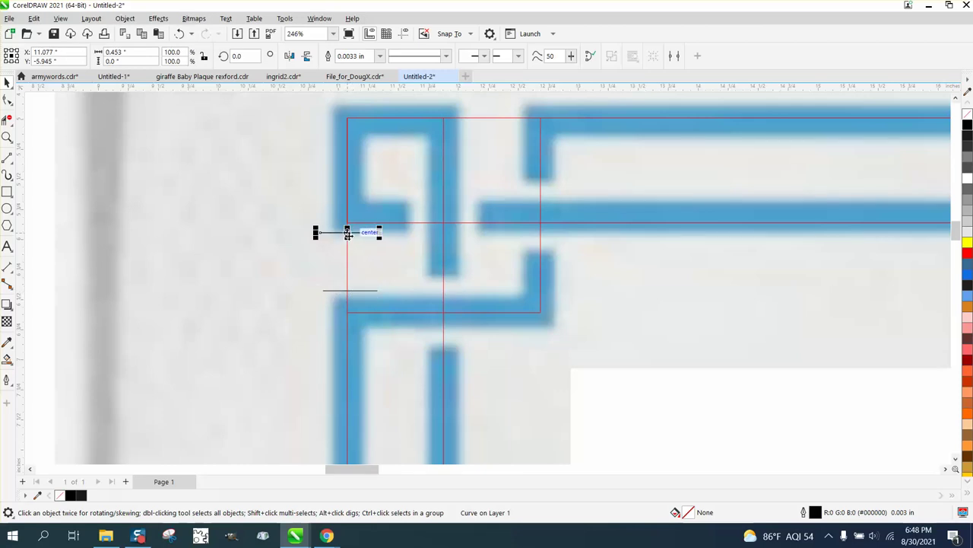
drag(346, 233, 543, 251)
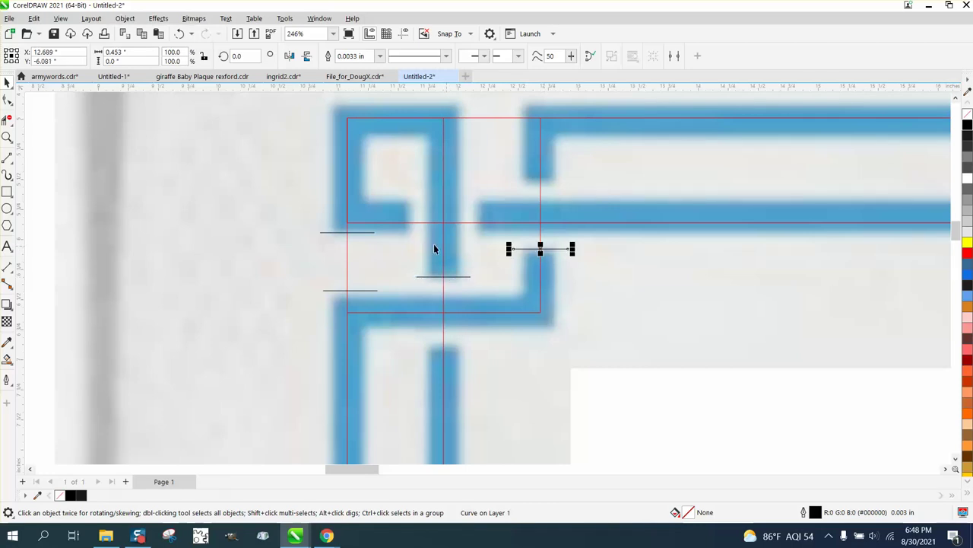
Raise the small rectangle's lower edge and the inner red square's upper edge to the middle of the blue band
click(374, 225)
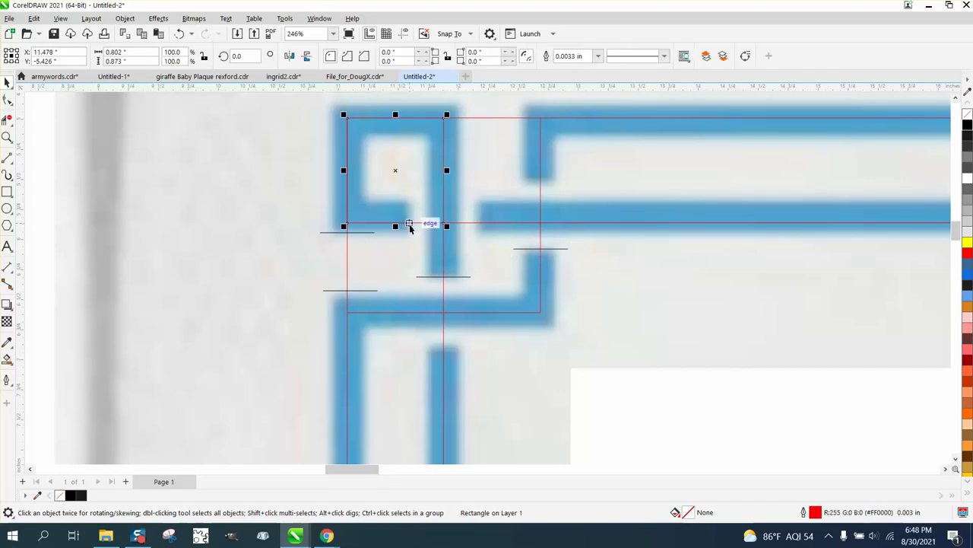
drag(395, 225, 445, 216)
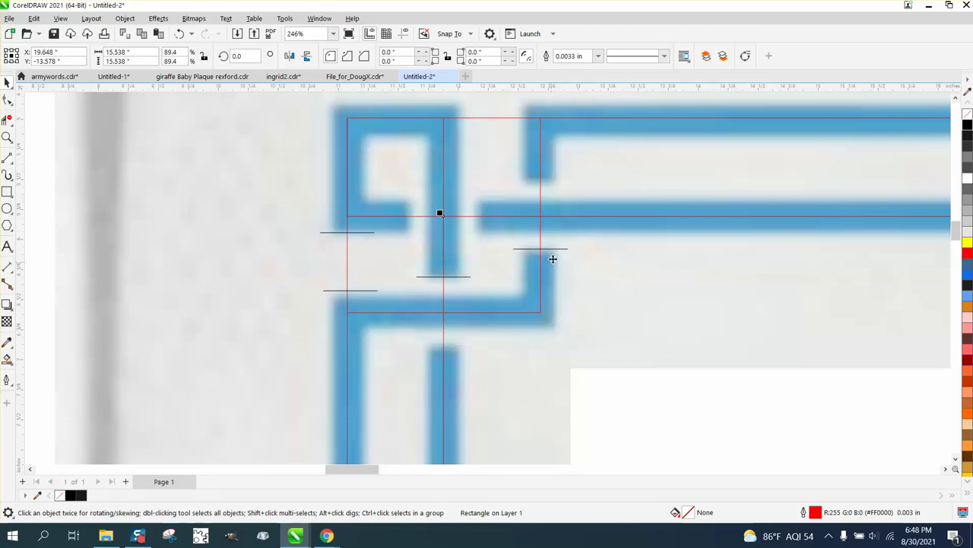
Mark the knot's remaining gap ends with copies of the black line, rotating the ones across the horizontal band 90 degrees
click(559, 253)
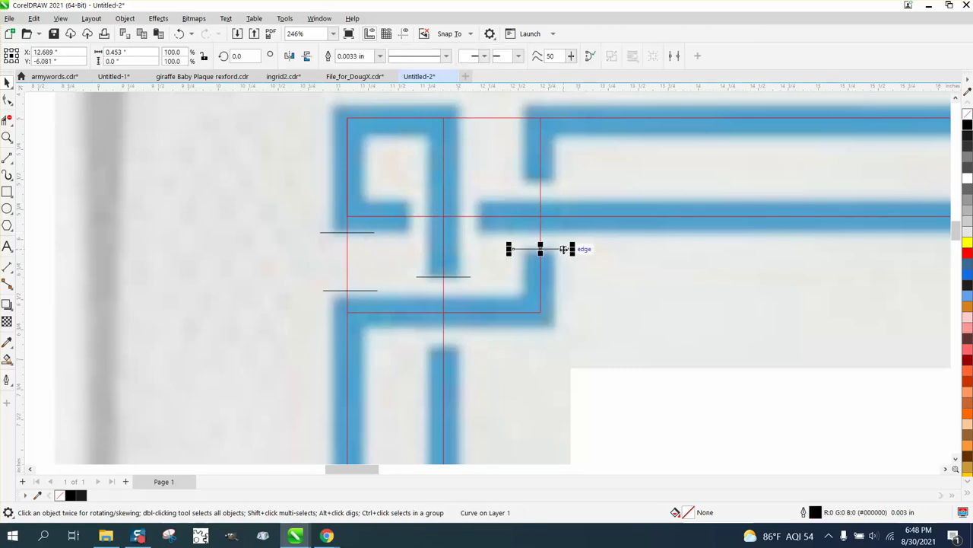
drag(540, 248, 541, 183)
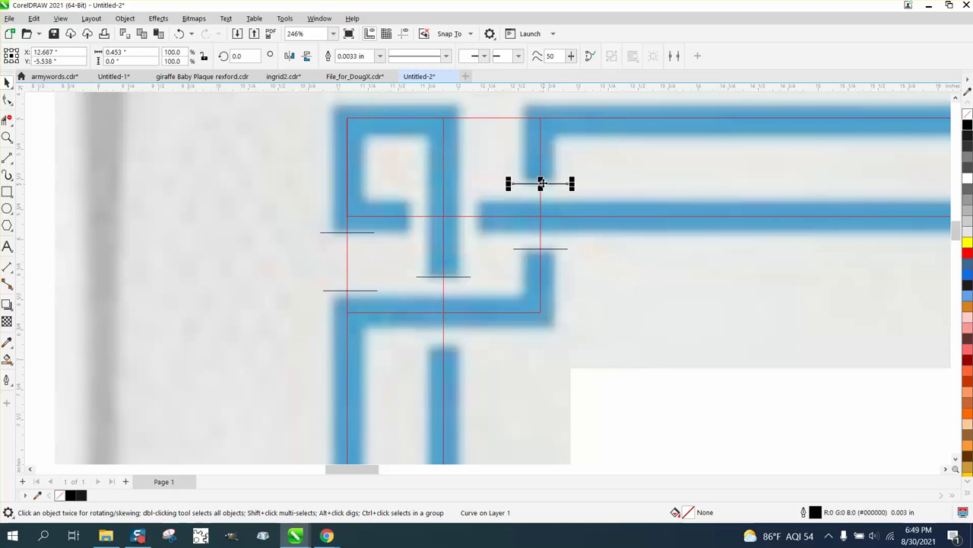
click(259, 54)
text(90)
key(Return)
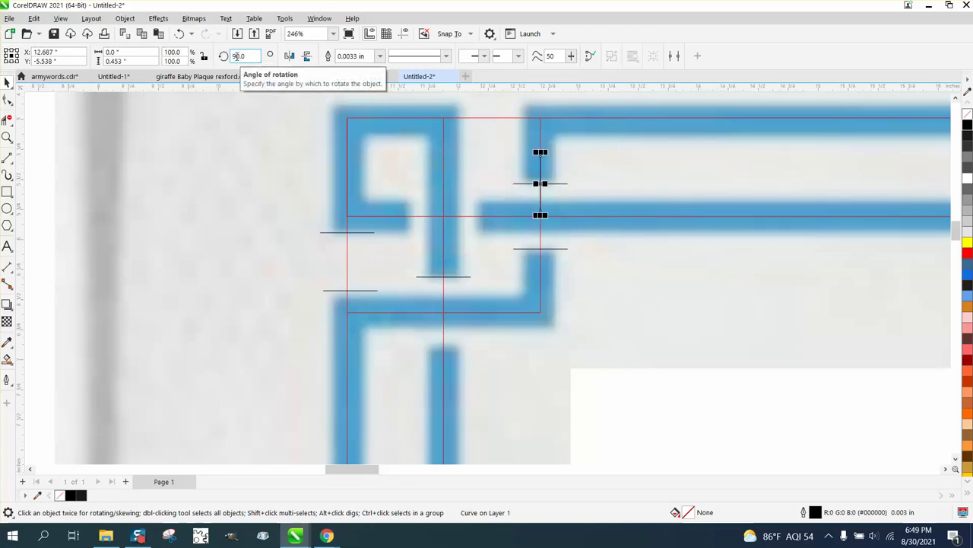
drag(541, 183, 475, 222)
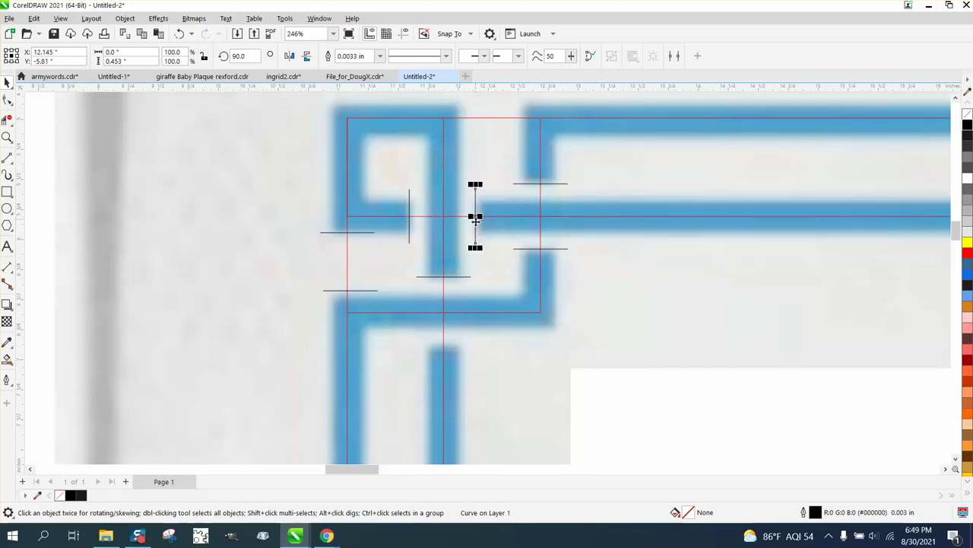
click(461, 277)
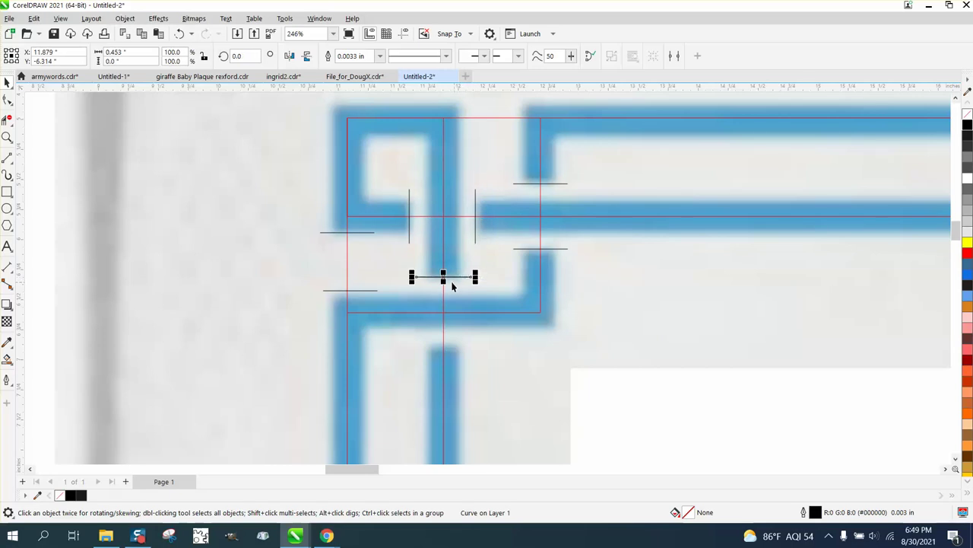
drag(444, 278, 447, 343)
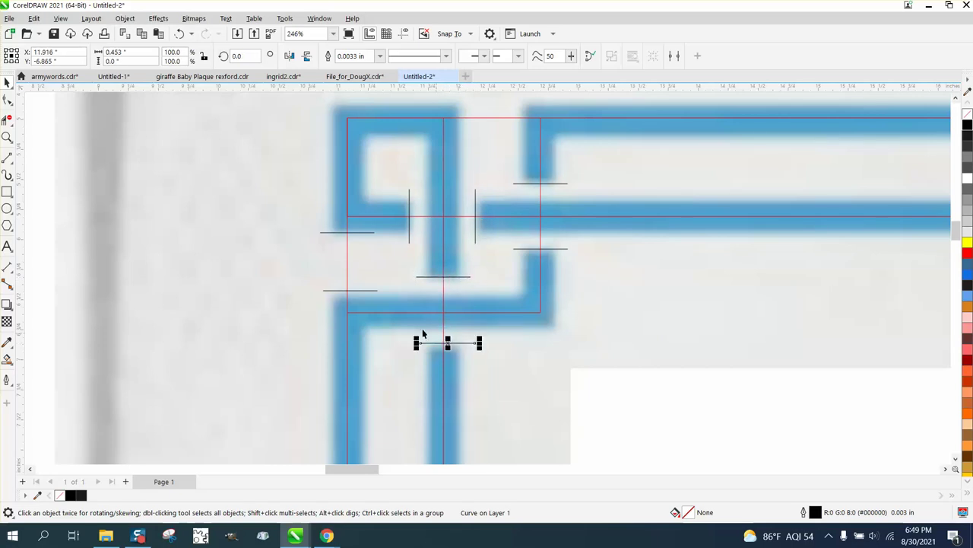
Remove the red line segments inside the knot's gaps between the black markers with virtual segment deletion
click(7, 120)
drag(333, 259, 374, 259)
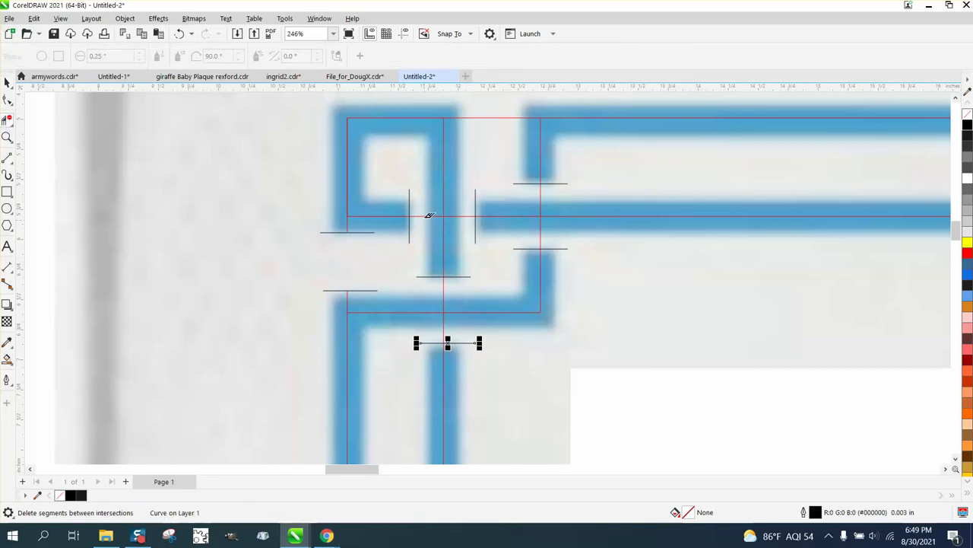
click(466, 224)
click(542, 199)
click(542, 233)
click(443, 294)
click(7, 82)
key(Escape)
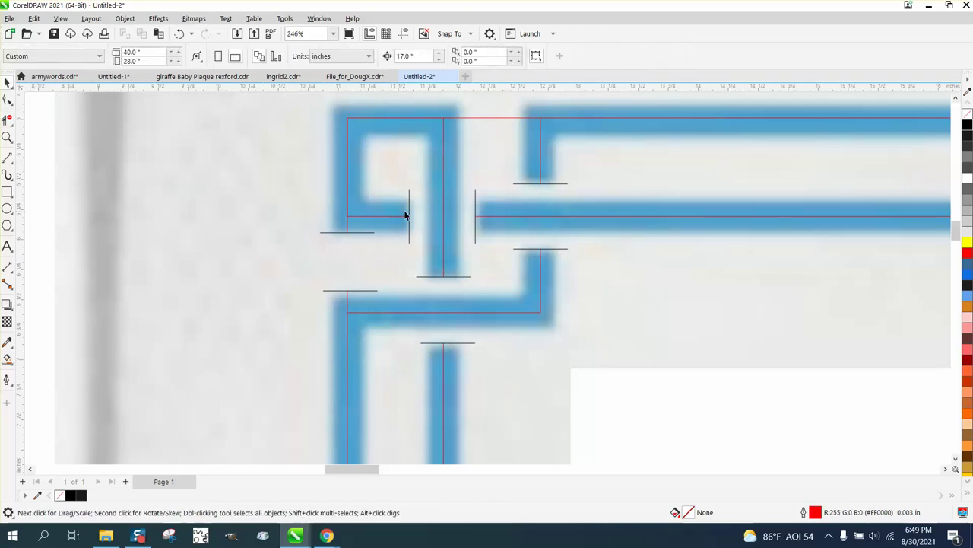
Delete all the black marker lines around the upper-left corner knot
click(409, 213)
key(Delete)
click(475, 209)
key(Delete)
click(527, 183)
click(537, 183)
key(Delete)
click(565, 247)
key(Delete)
click(466, 275)
key(Delete)
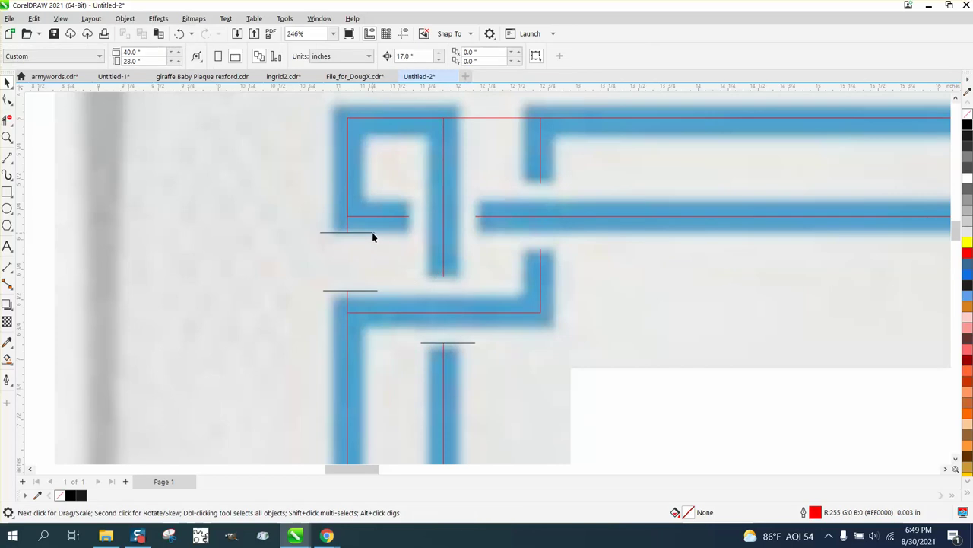
click(371, 232)
key(Delete)
click(371, 290)
key(Delete)
click(471, 344)
key(Delete)
Unlock the border image and nudge it right to X 54 in, clear of the red traced lines
scroll(266, 264, down, 1)
scroll(242, 269, down, 2)
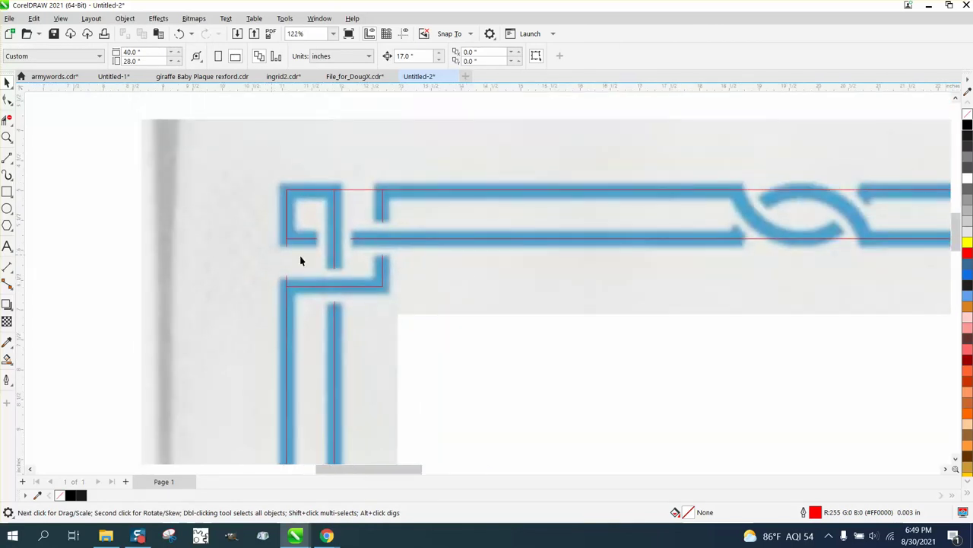
scroll(285, 177, down, 4)
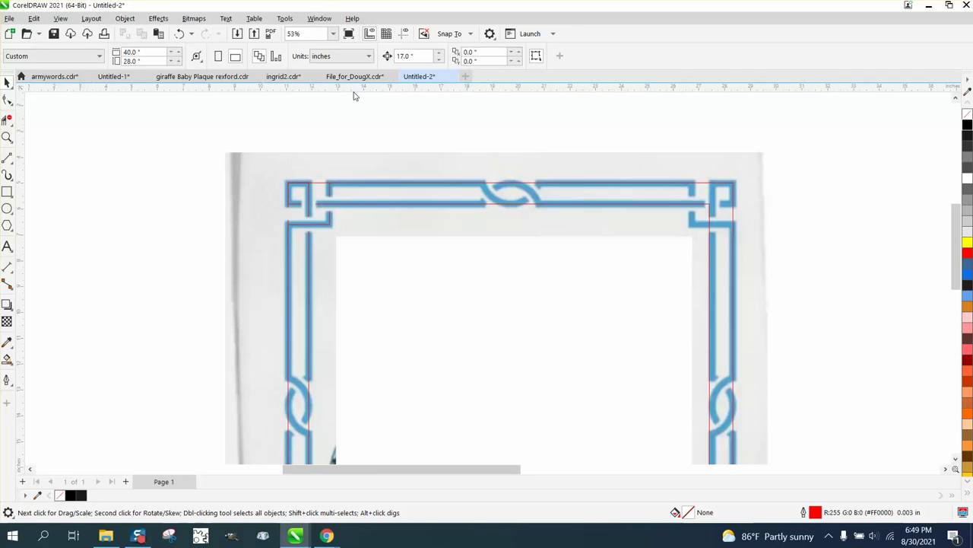
scroll(327, 106, down, 2)
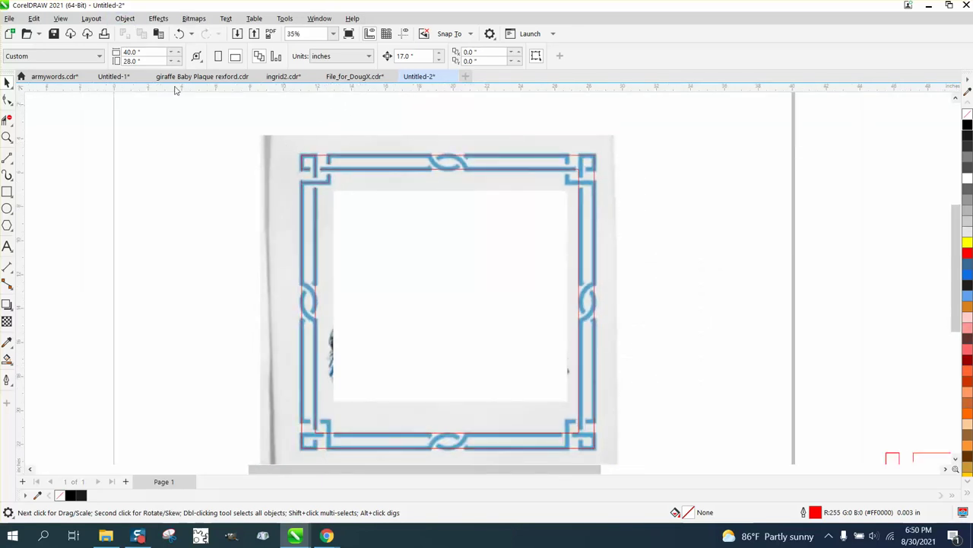
click(128, 21)
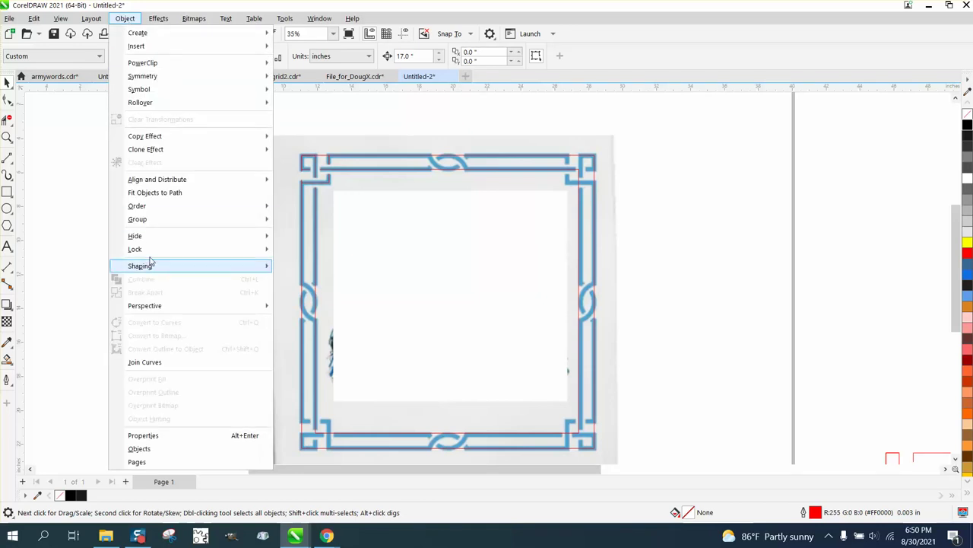
mouse_move(239, 251)
click(282, 275)
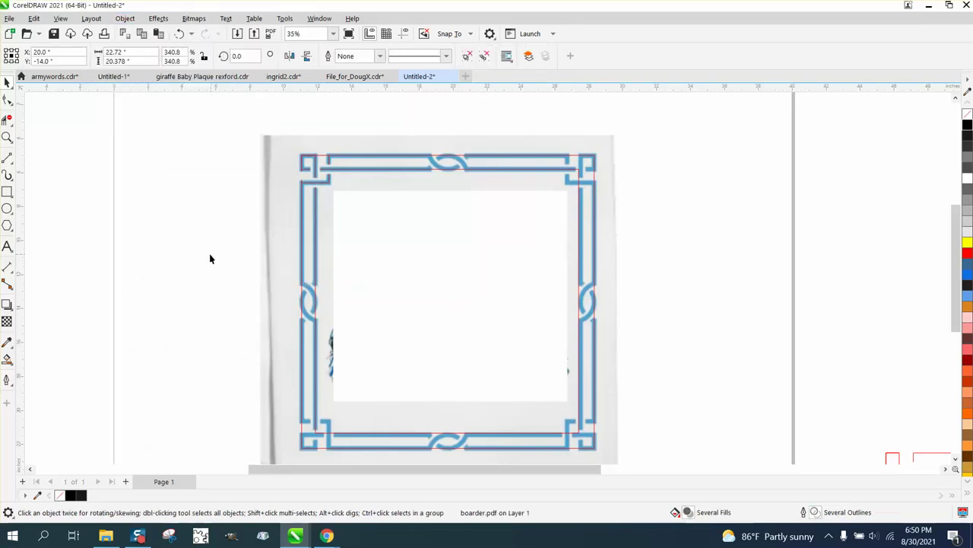
click(301, 146)
key(Right)
key(Right)
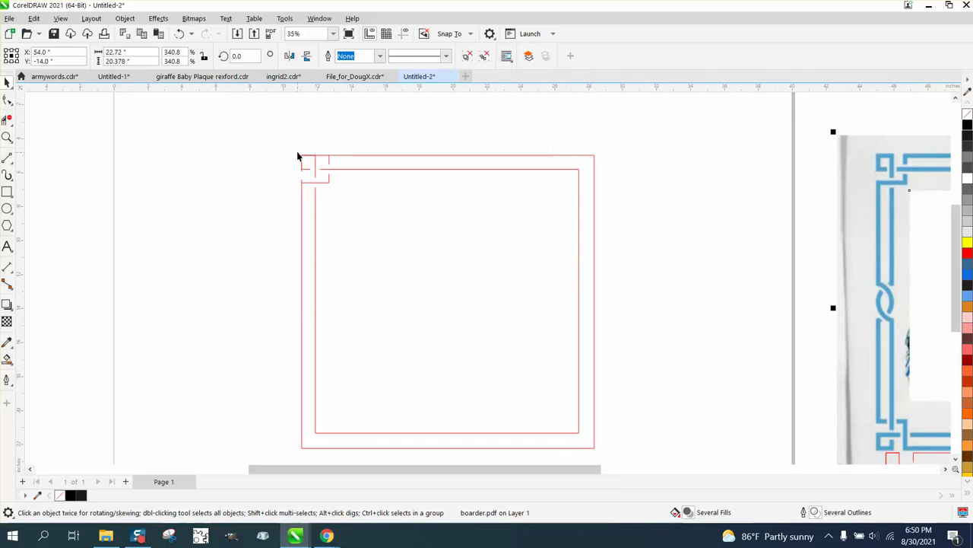
Group all the red traced border lines and position the group at X 20 in, Y -14 in
scroll(287, 143, down, 1)
drag(280, 138, 587, 425)
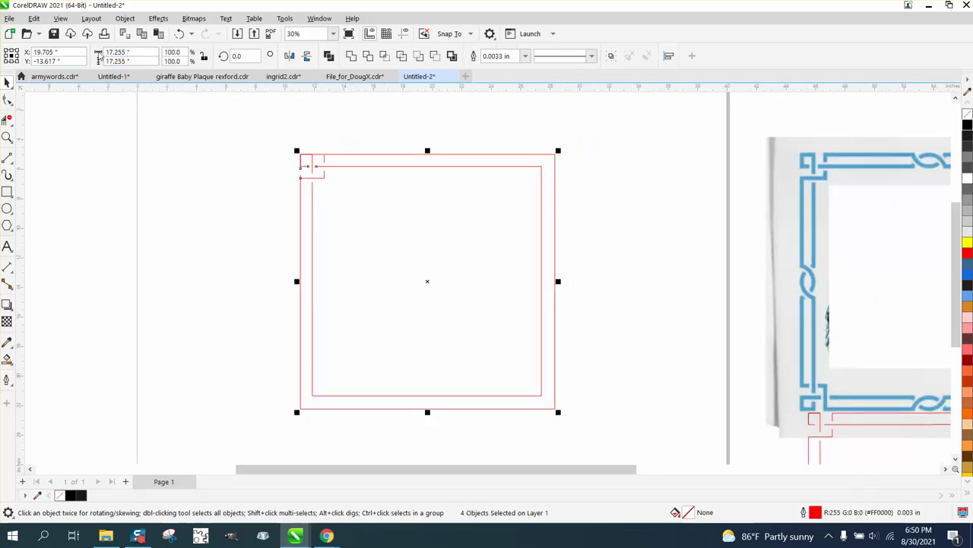
key(ctrl+g)
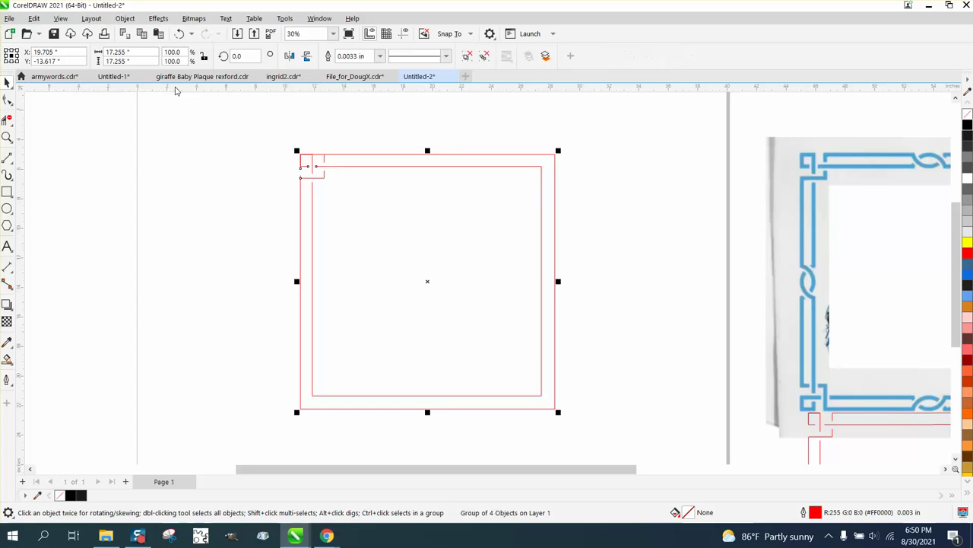
text(20)
key(Tab)
text(-14)
key(Return)
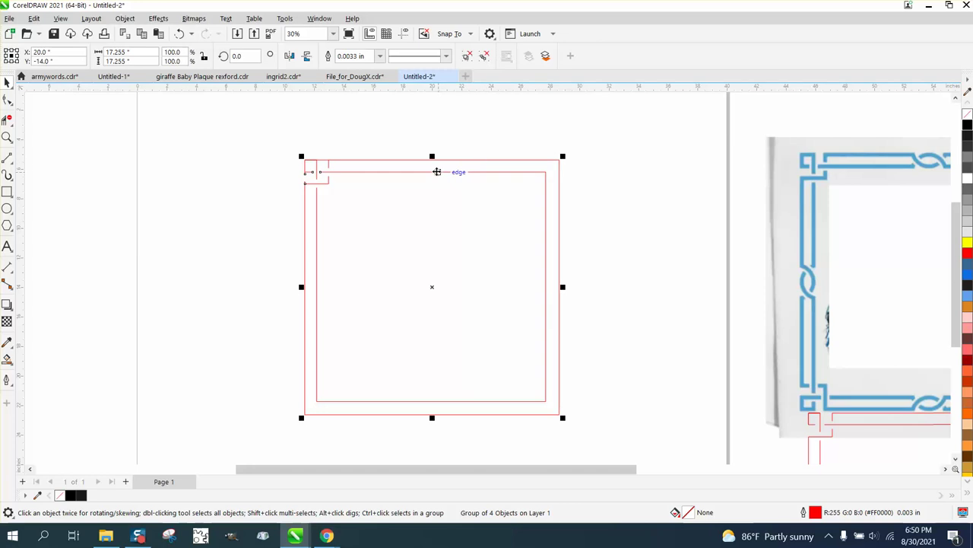
Move the border image back under the red lines, aligning its upper-left knot with the traced corner
click(804, 268)
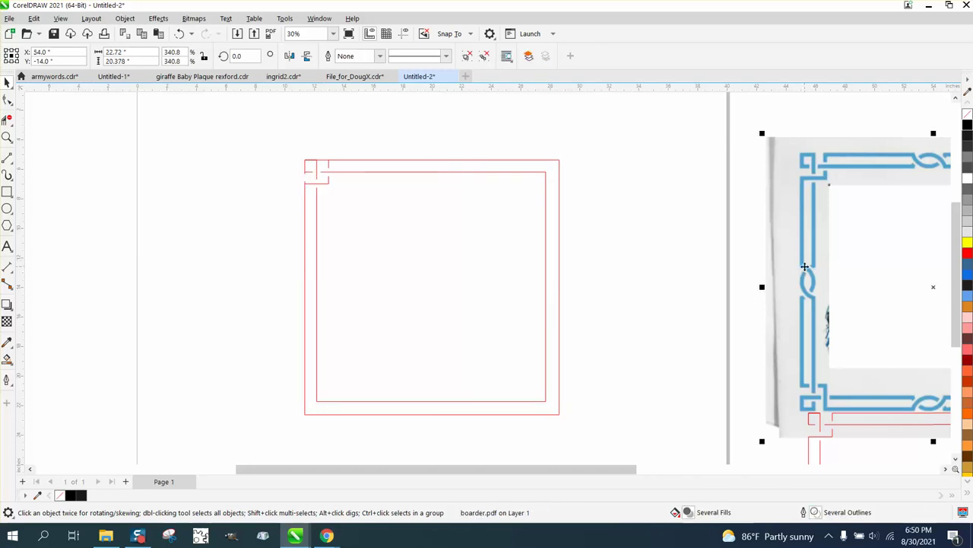
key(Left)
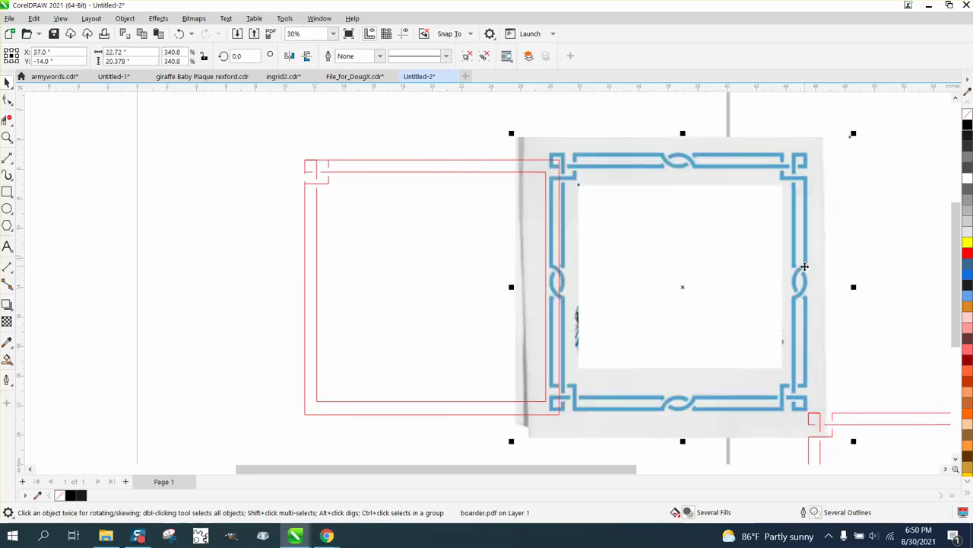
key(Left)
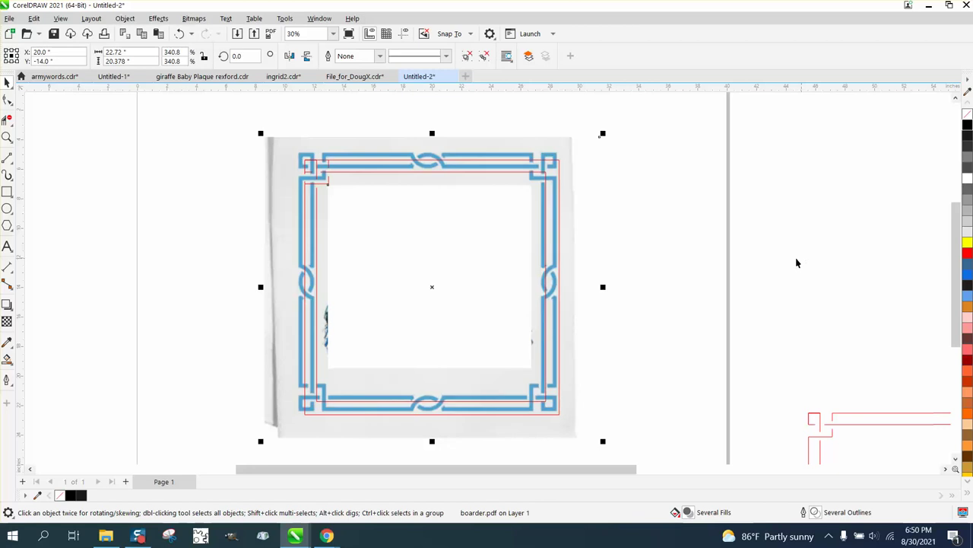
drag(301, 155, 306, 162)
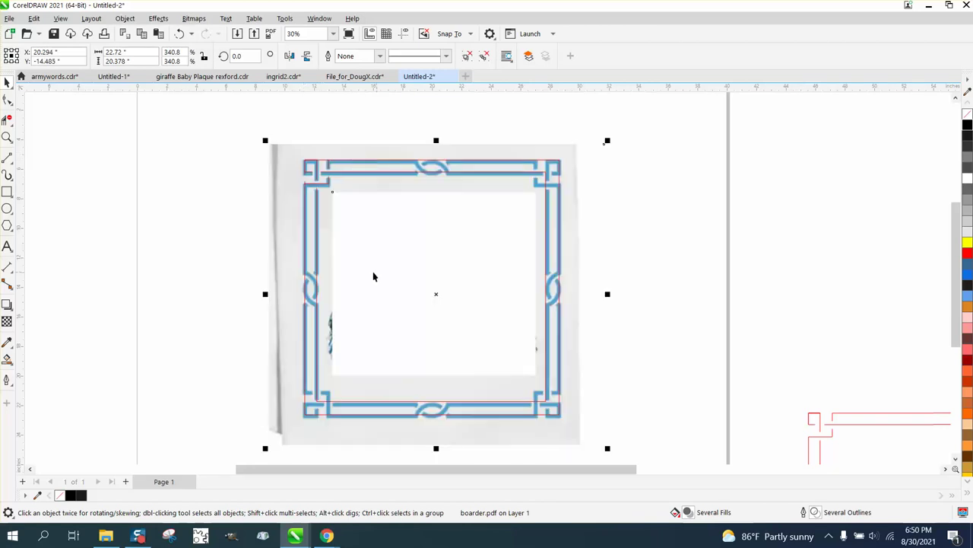
Draw a circle about 2.48 in in diameter beside the twist on the border's left side
drag(266, 248, 376, 340)
click(6, 137)
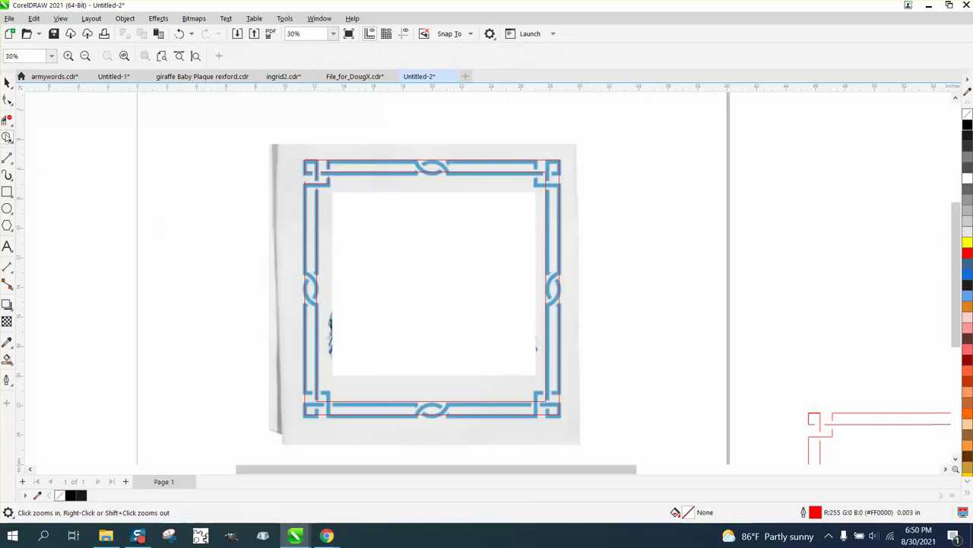
click(321, 310)
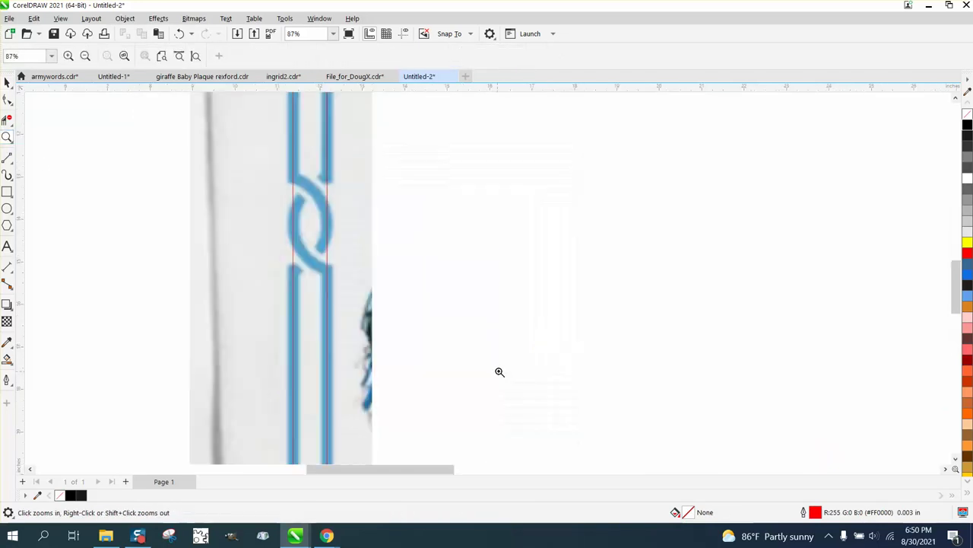
click(7, 207)
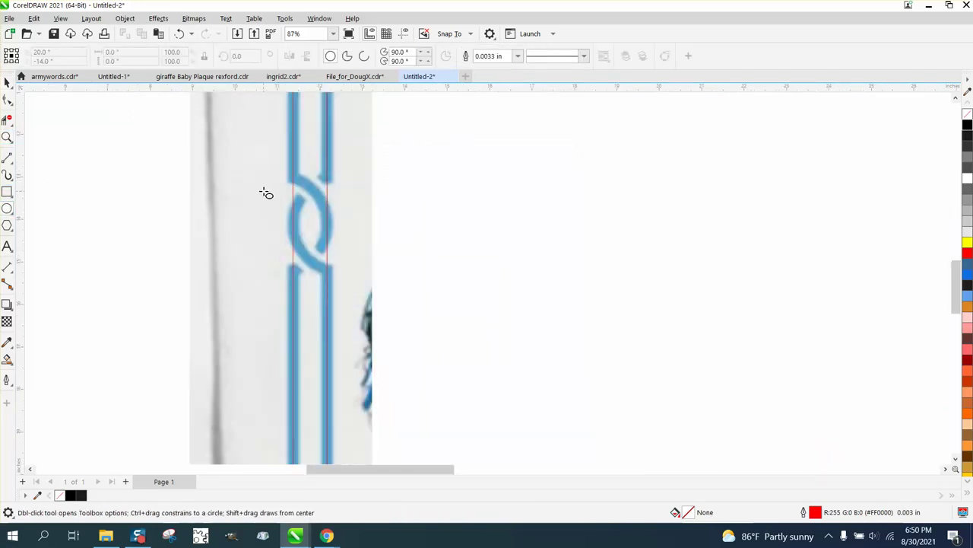
drag(265, 191, 158, 279)
click(7, 83)
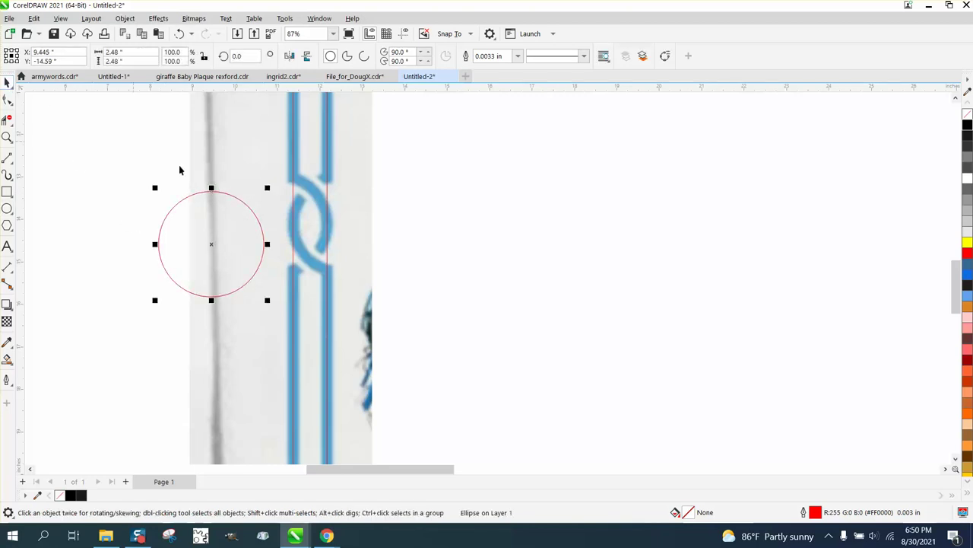
Move the circle so its edge follows the twist's curved strand, and scale it to about 2.35 in
drag(211, 241, 275, 230)
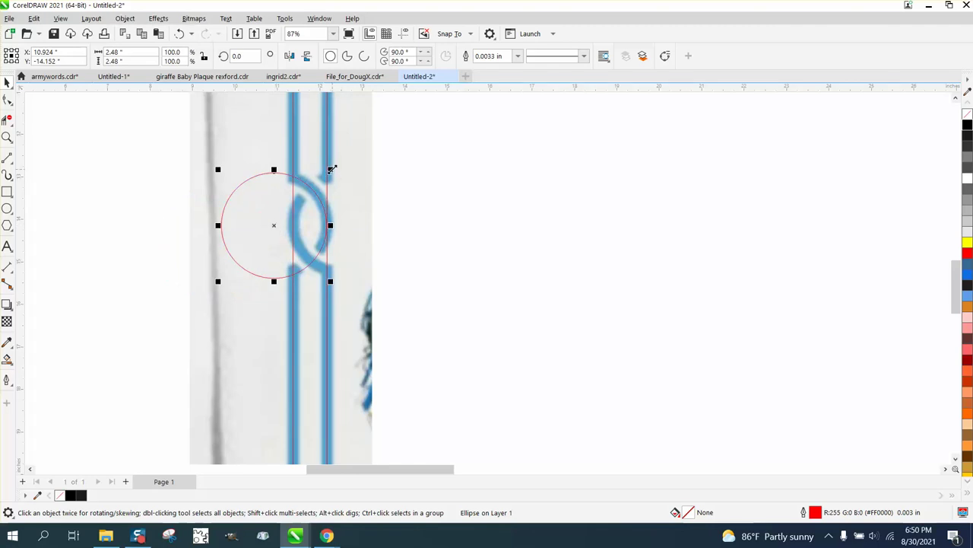
drag(331, 169, 327, 172)
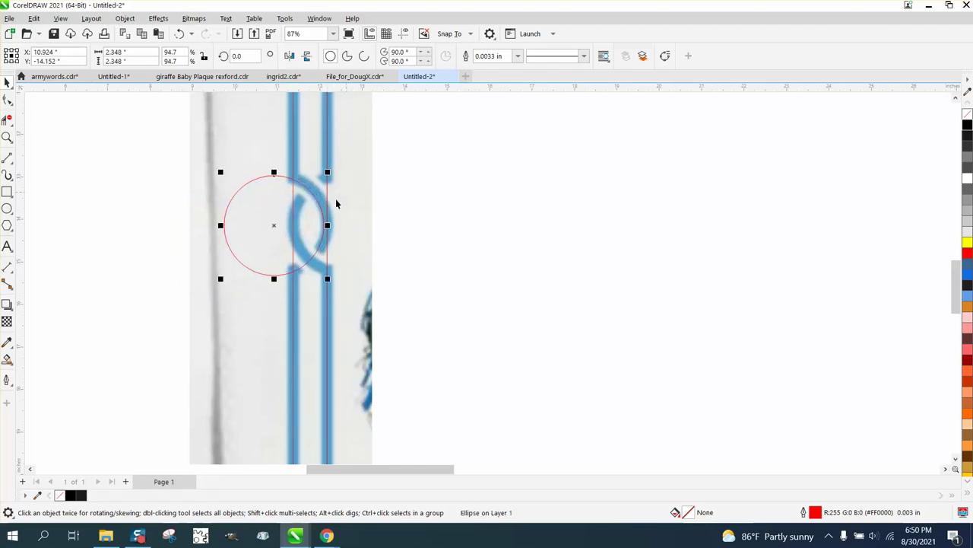
drag(274, 226, 275, 226)
click(185, 149)
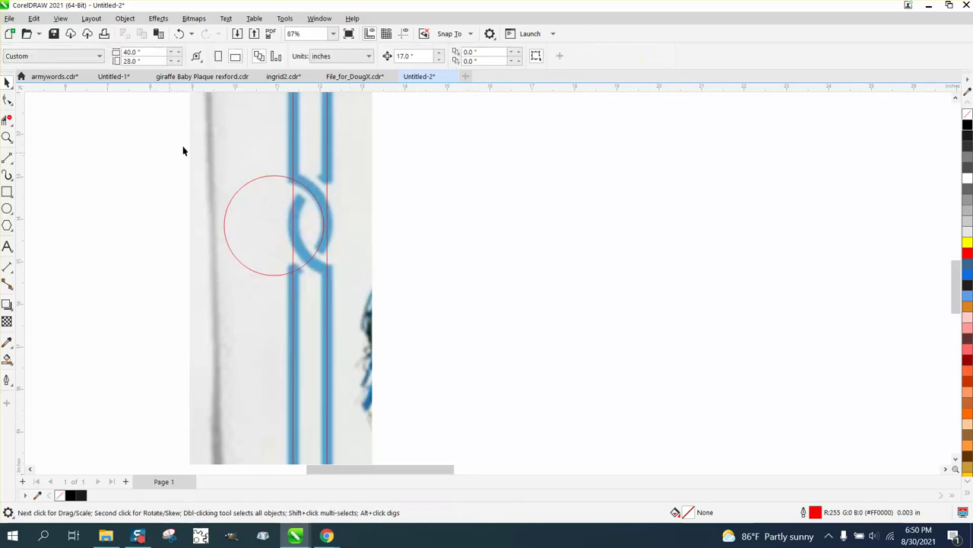
Set the nudge distance to 0.001 in and nudge the circle right until its edge meets the inner red line
click(414, 57)
text(.001)
click(277, 176)
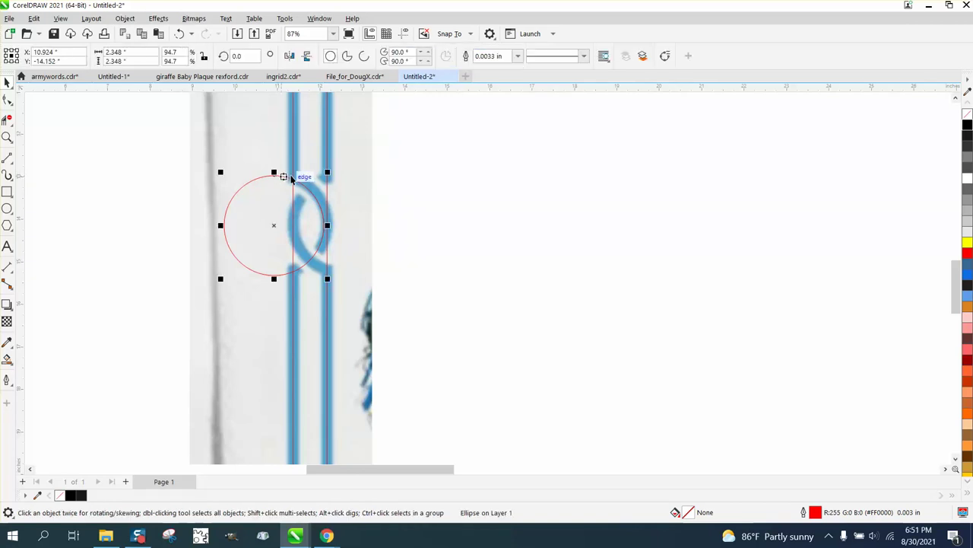
key(Right)
key(Right)
key(Right)
key(Right)
key(Right)
key(Right)
key(Right)
key(Right)
key(Right)
key(Right)
key(Right)
key(Right)
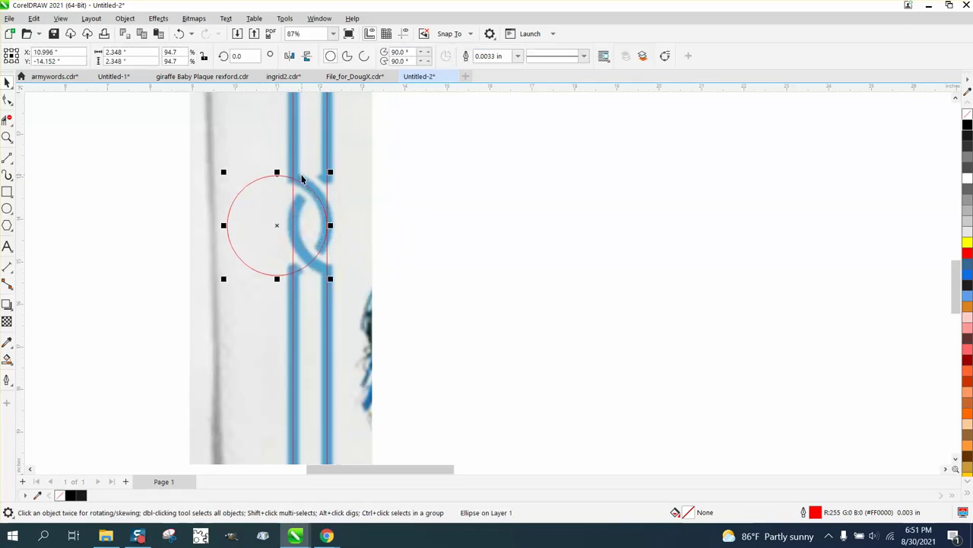
key(Right)
key(Right)
key(Right)
key(Right)
key(Right)
key(Right)
key(Right)
key(Right)
key(Right)
Place a copy of the circle to its right so the two overlap along the twist's opposite strand
drag(279, 225, 343, 225)
scroll(203, 212, down, 5)
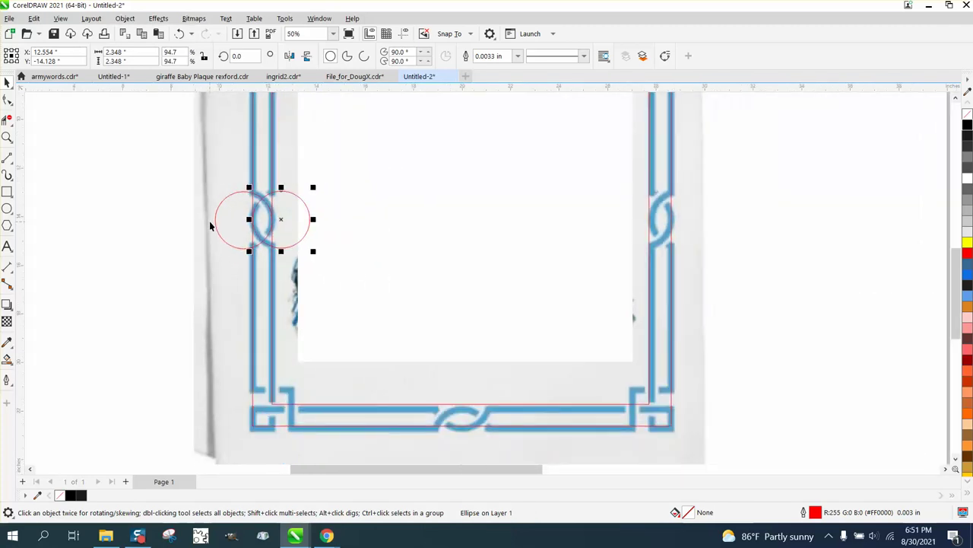
click(217, 107)
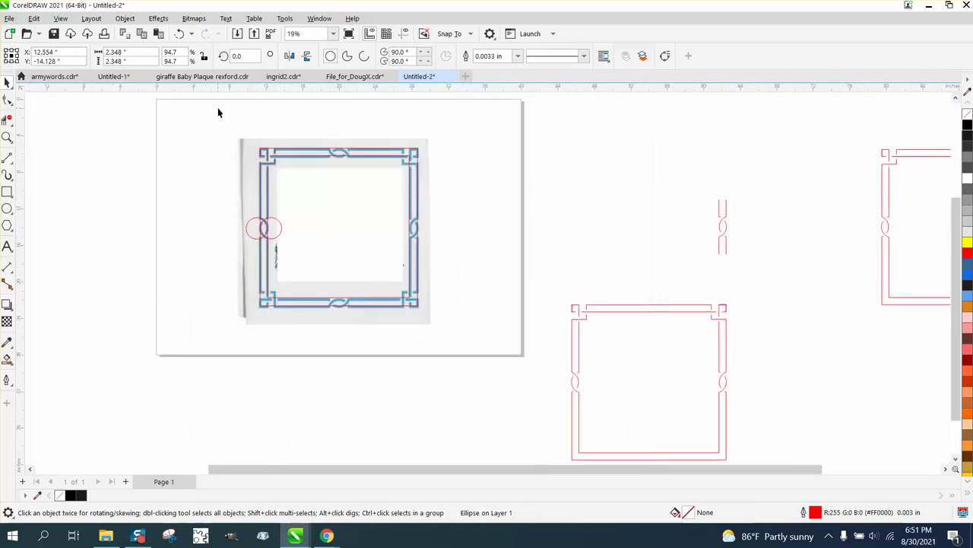
Set the nudge distance to 17 in and nudge the border image right twice, clear of the red lines
double_click(404, 56)
text(17)
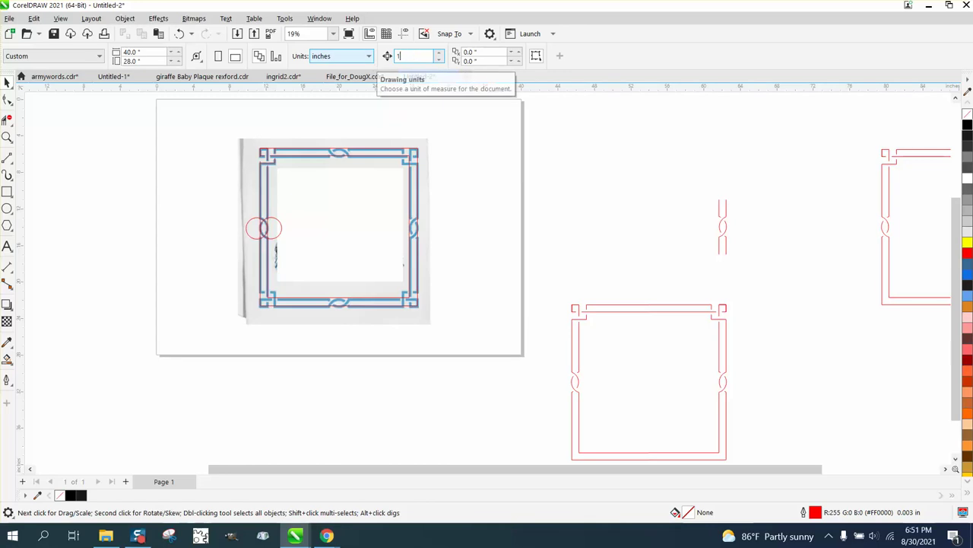
click(426, 188)
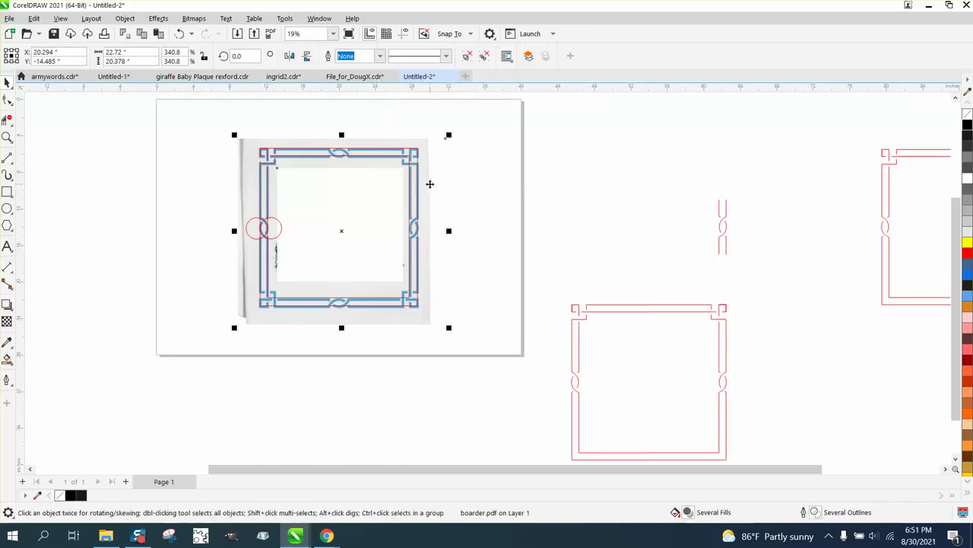
key(Right)
key(Right)
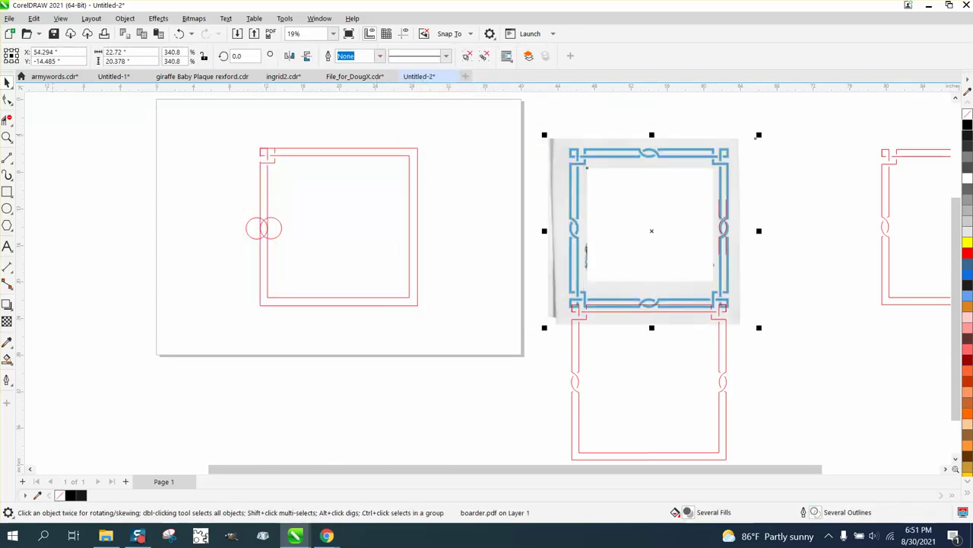
Remove the circles' outer arcs and the straight line segments alongside the twist with Virtual Segment Delete
key(z)
drag(221, 193, 380, 315)
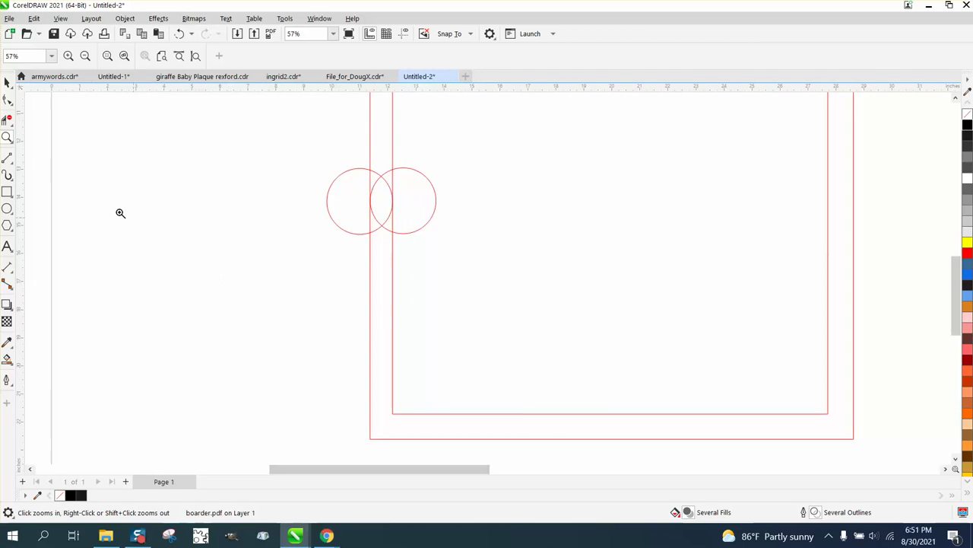
click(6, 122)
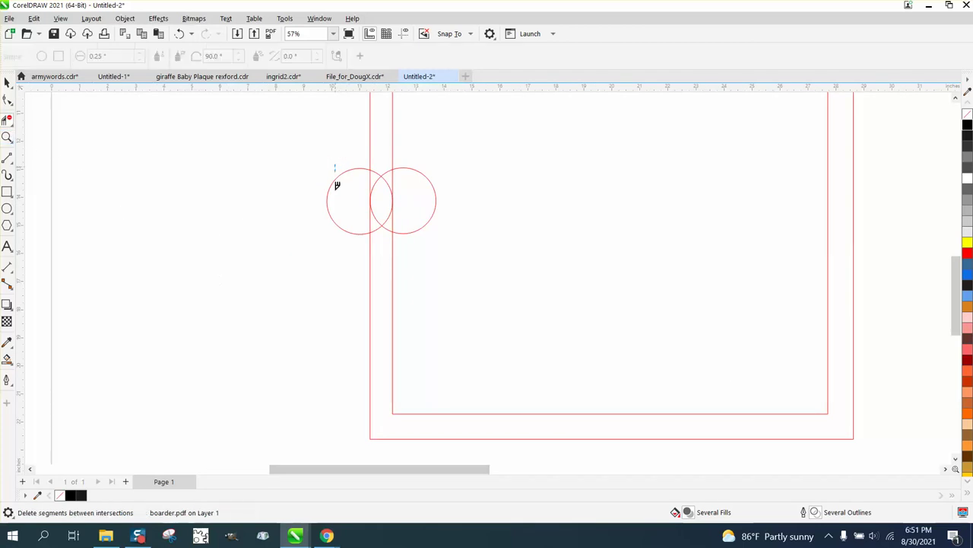
drag(337, 184, 337, 217)
drag(433, 168, 434, 251)
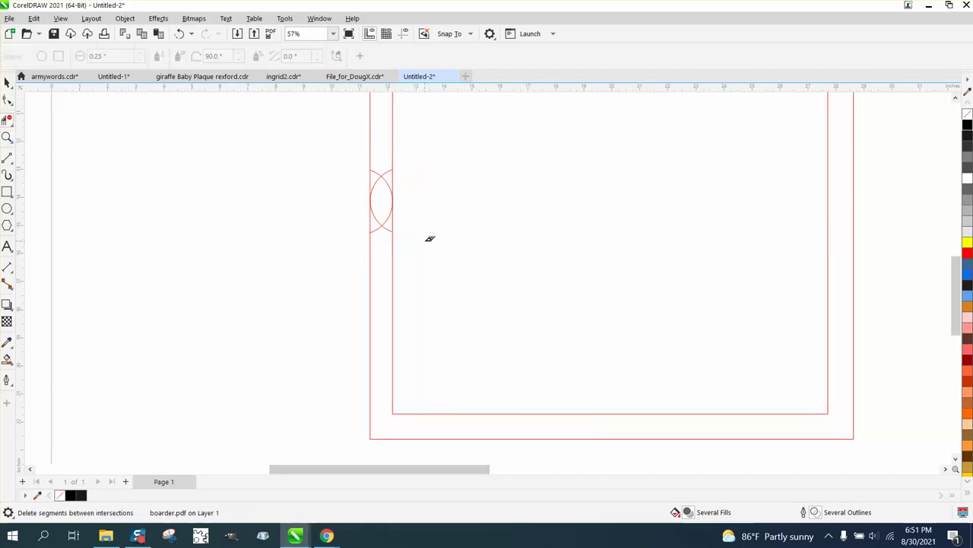
click(396, 175)
click(394, 217)
click(376, 221)
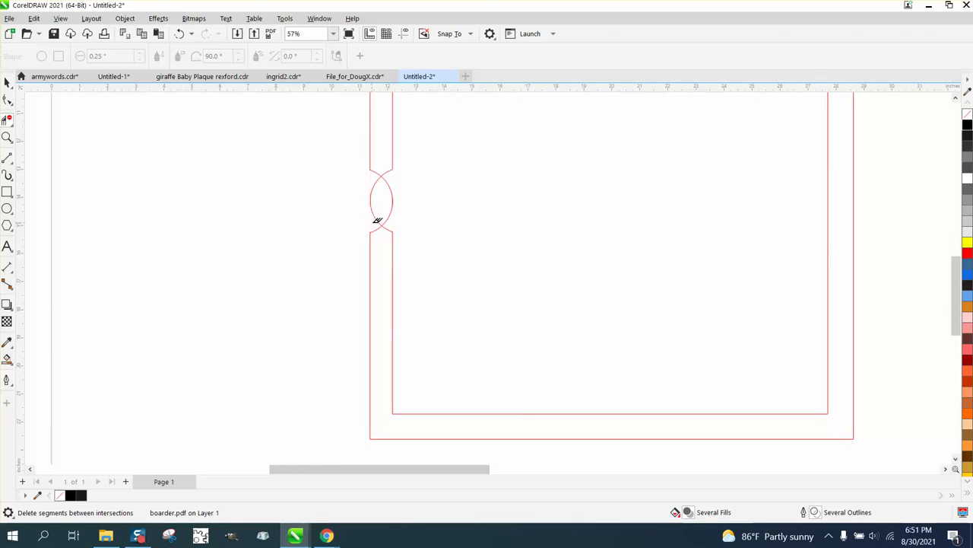
Draw two parallel slanted lines, about 0.76 by 0.65 in each, across the twist's upper crossing to mark its gap
scroll(298, 181, down, 4)
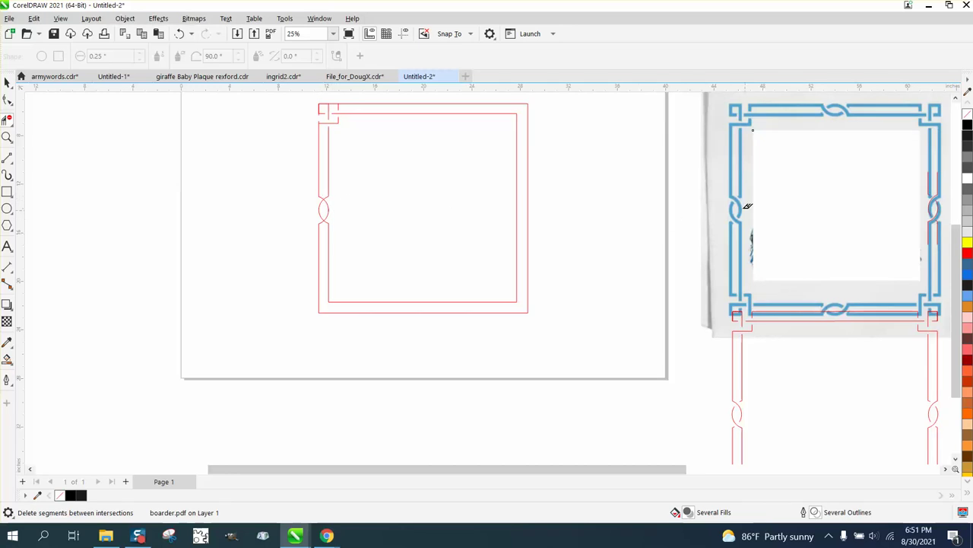
click(7, 137)
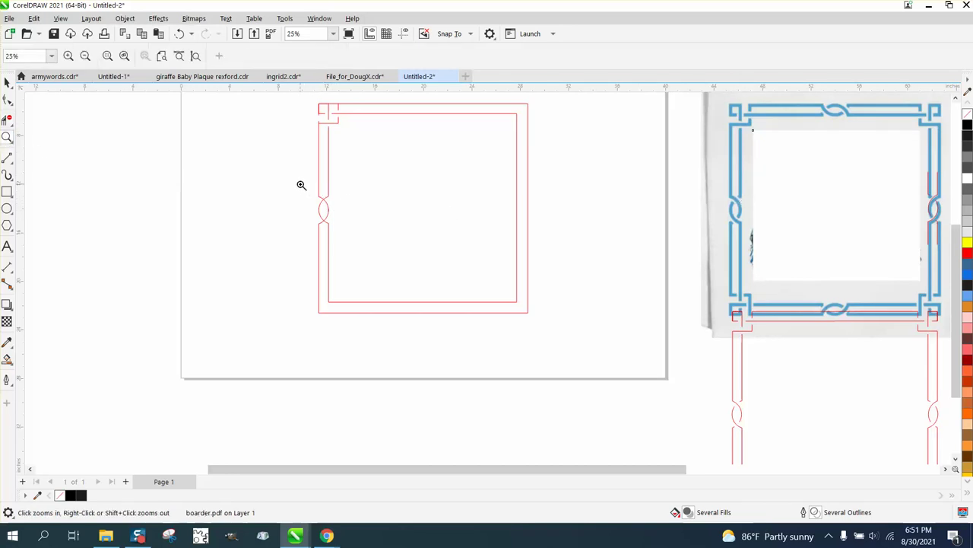
drag(299, 185, 391, 273)
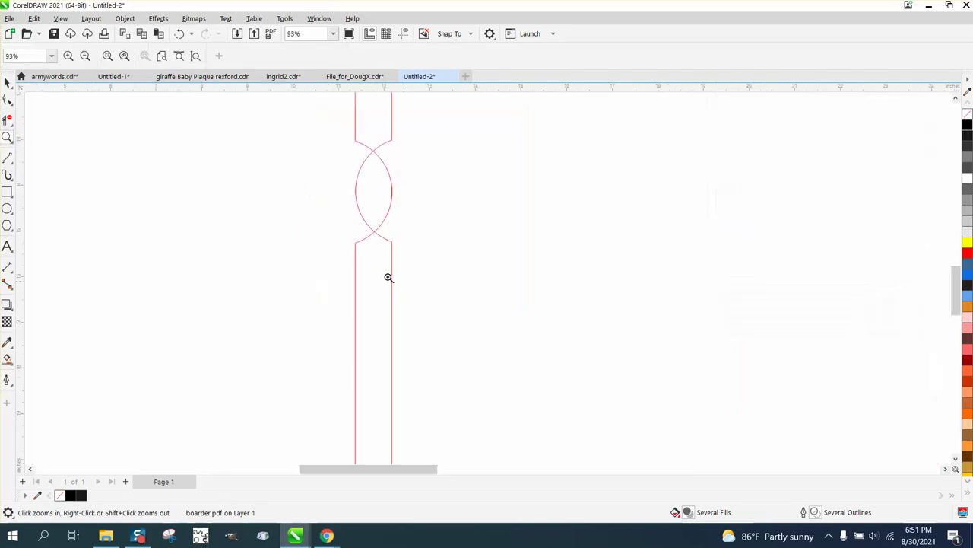
click(15, 161)
click(54, 176)
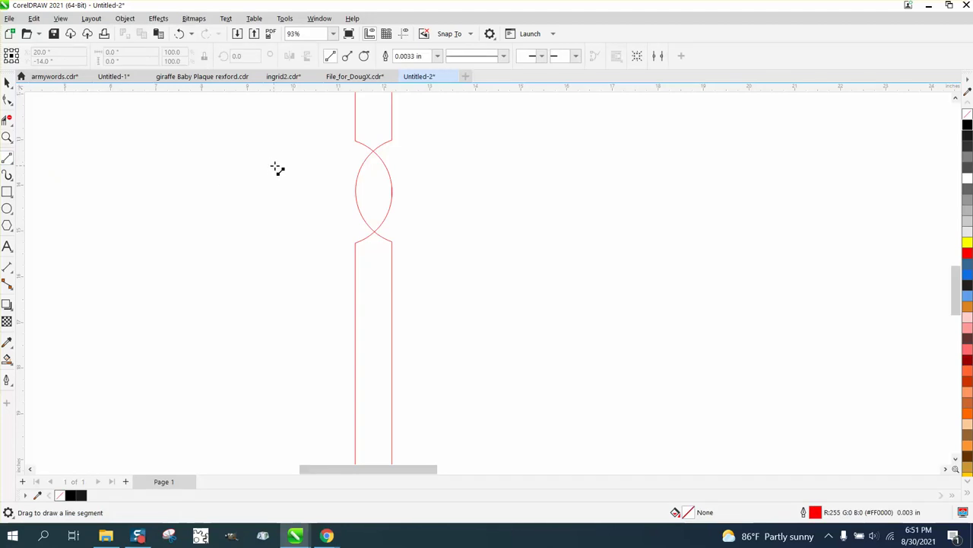
mouse_move(331, 150)
mouse_down()
mouse_move(298, 180)
mouse_move(363, 148)
mouse_move(379, 159)
mouse_up()
click(7, 82)
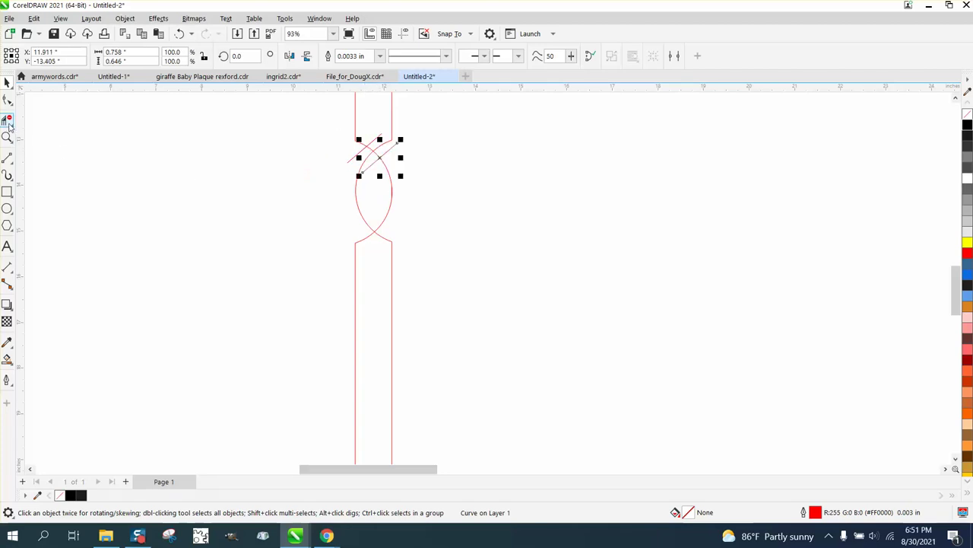
Remove the arc segment between the two slanted markers at the upper crossing with Virtual Segment Delete
click(9, 122)
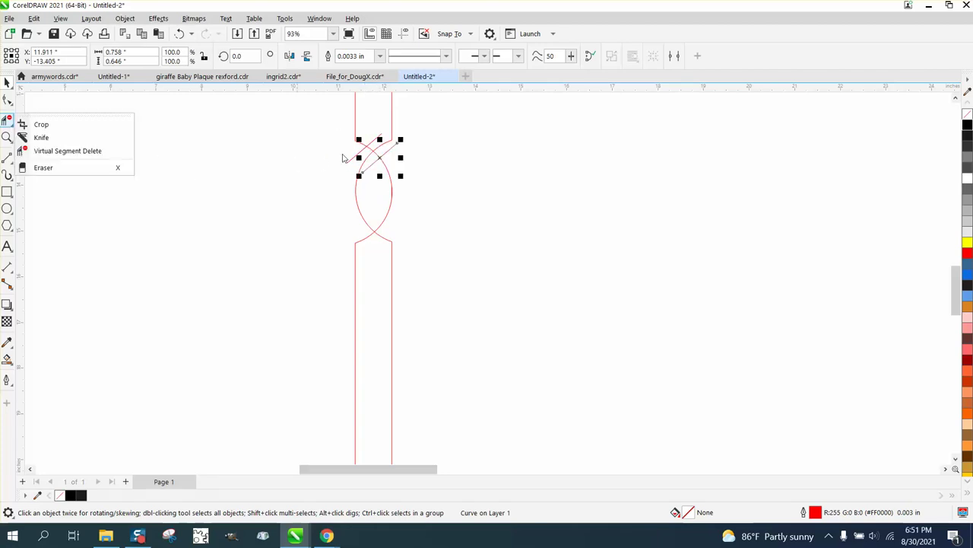
click(85, 150)
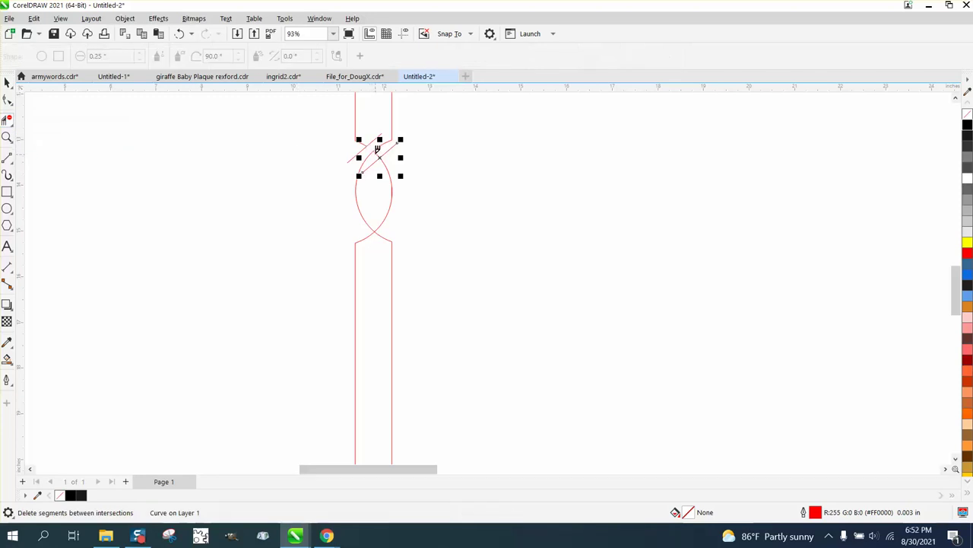
click(7, 82)
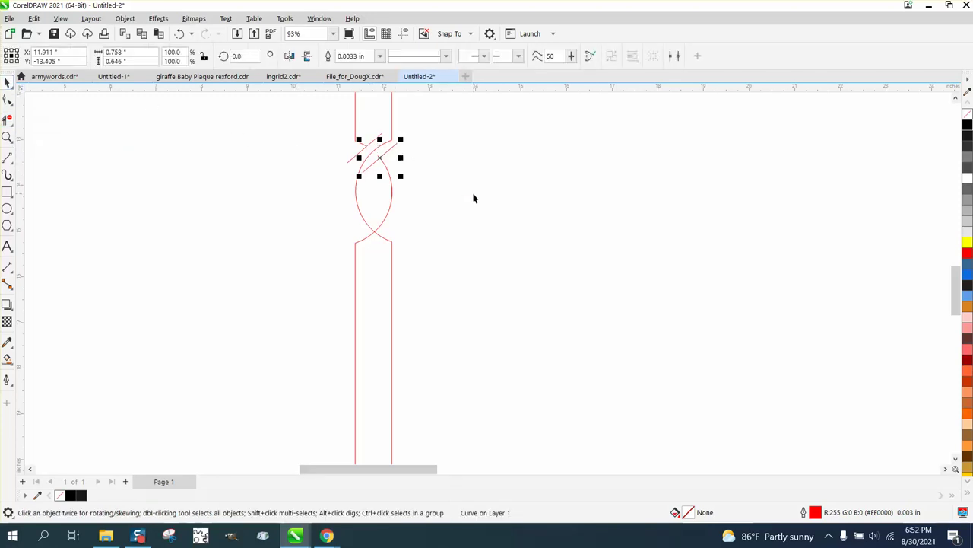
Group the two slanted marker lines at the twist's upper crossing and mirror the group horizontally
click(415, 174)
click(323, 131)
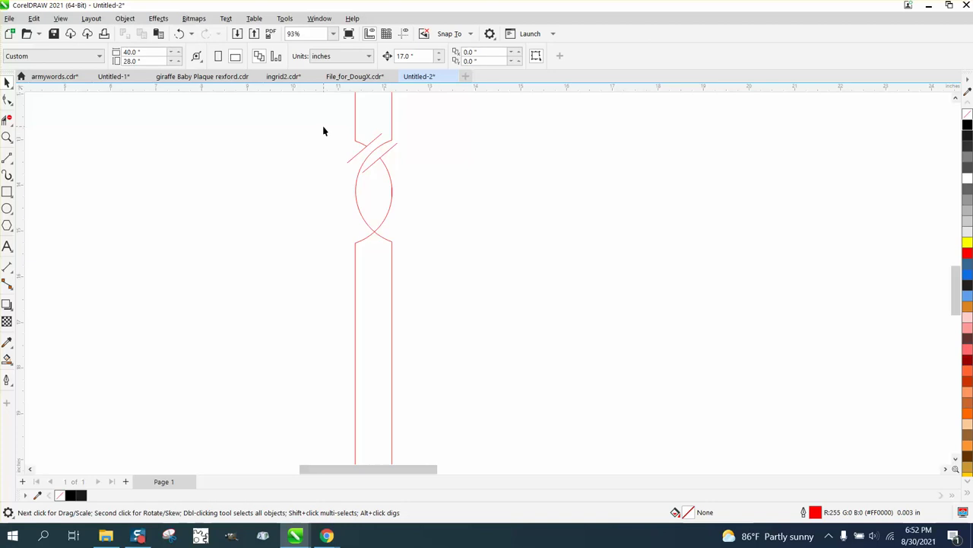
drag(418, 191, 419, 191)
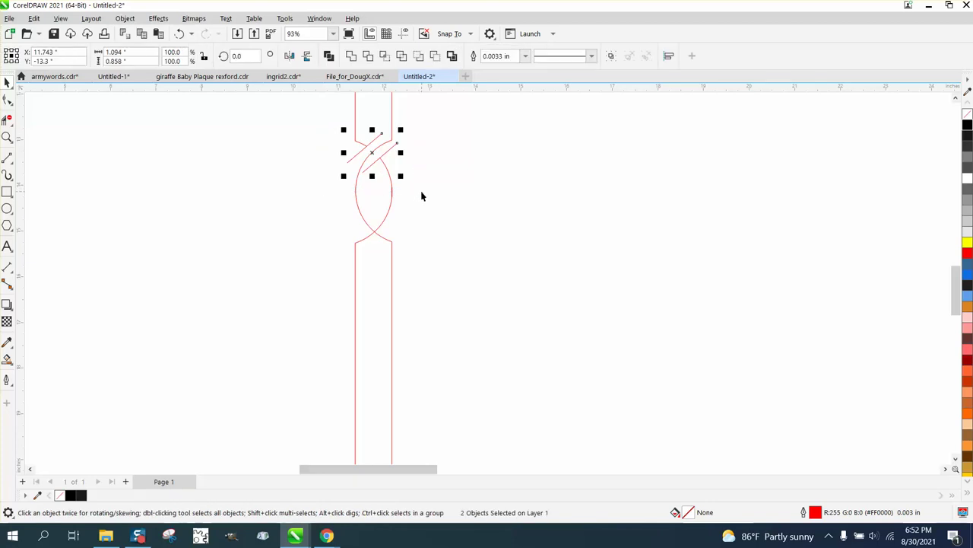
key(ctrl+g)
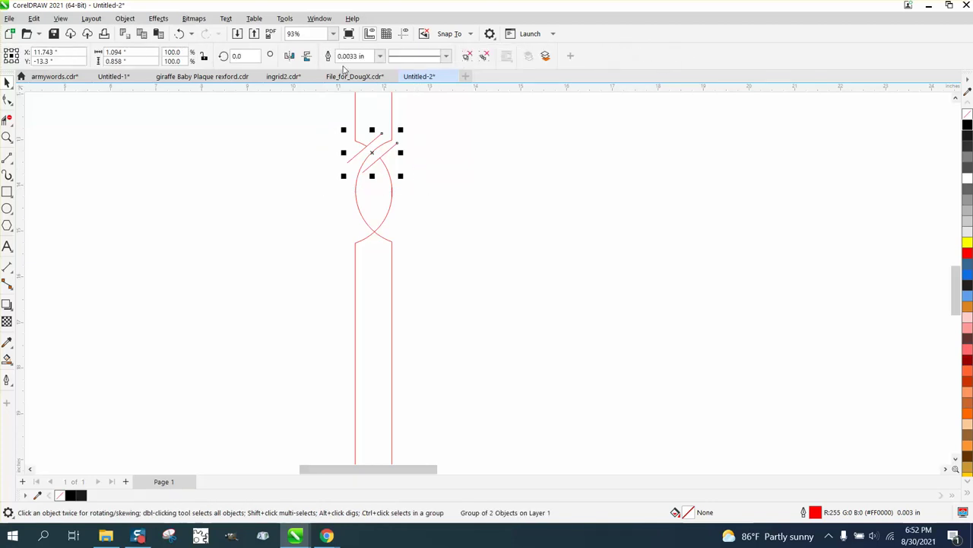
click(289, 56)
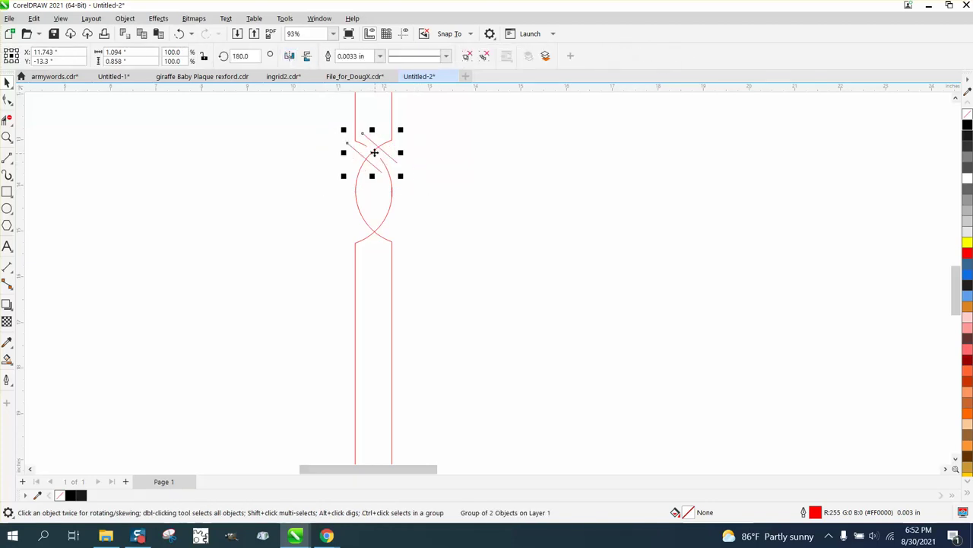
Move the mirrored marker lines down to the twist's lower crossing and centre them on the intersection
drag(373, 153, 376, 231)
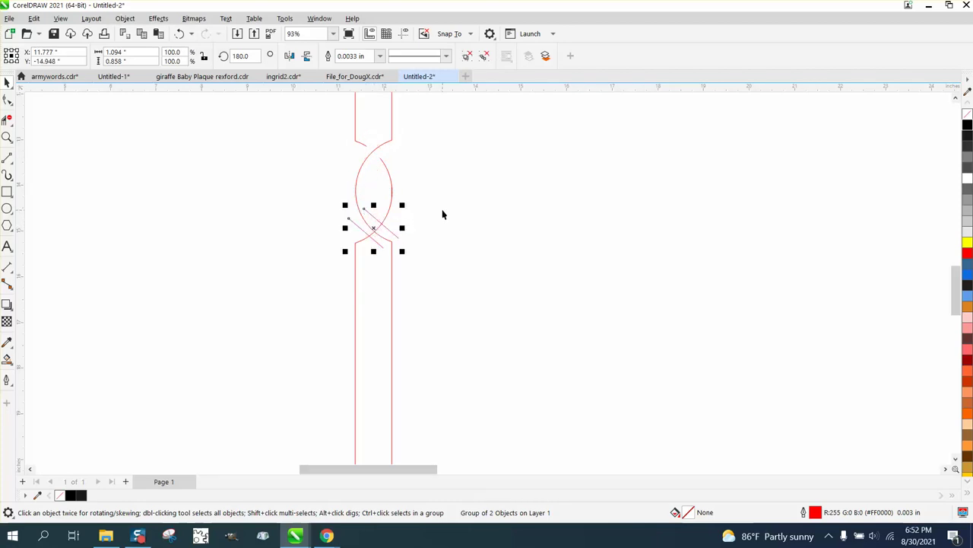
click(7, 138)
click(339, 257)
click(7, 82)
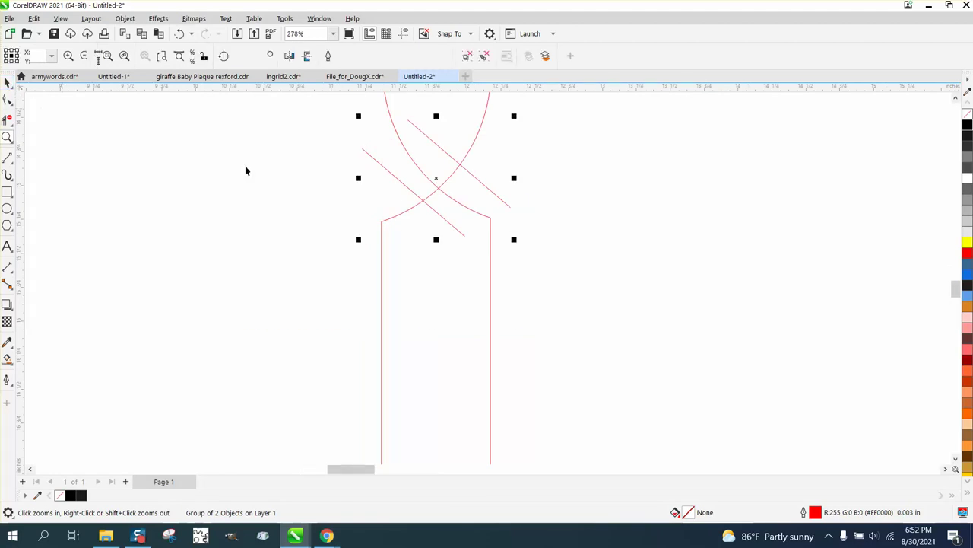
drag(436, 180, 439, 188)
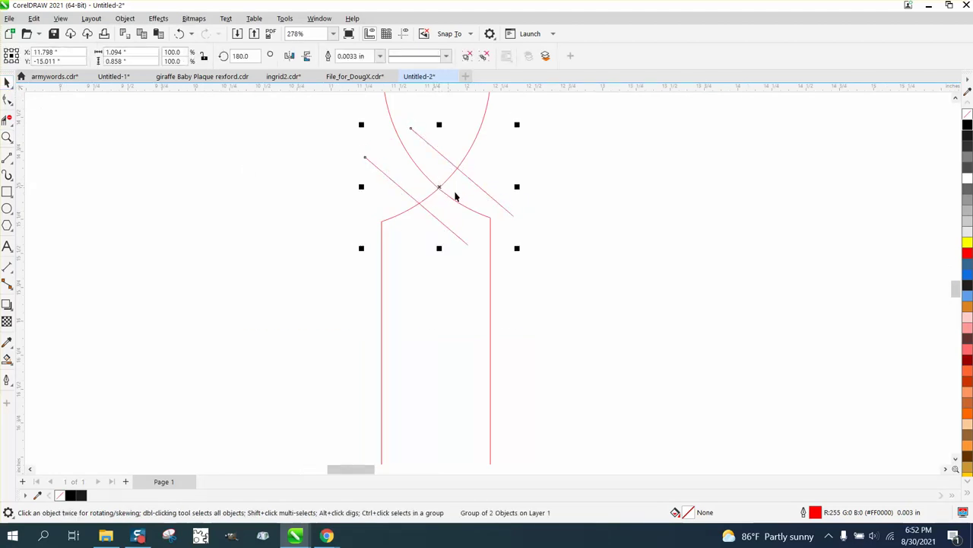
Remove the arc segment between the markers at the lower crossing with Virtual Segment Delete, and delete the marker group
click(6, 120)
click(111, 155)
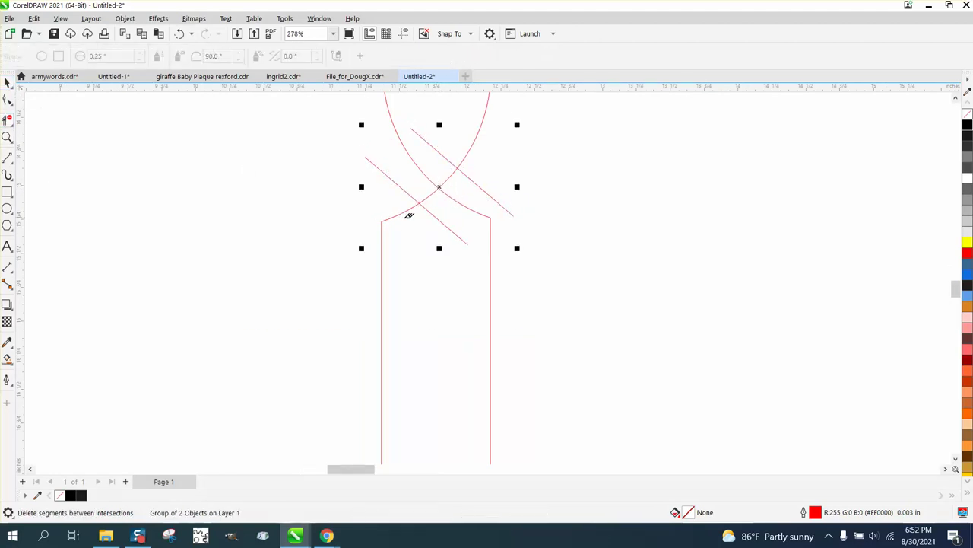
scroll(410, 230, down, 1)
scroll(410, 250, down, 4)
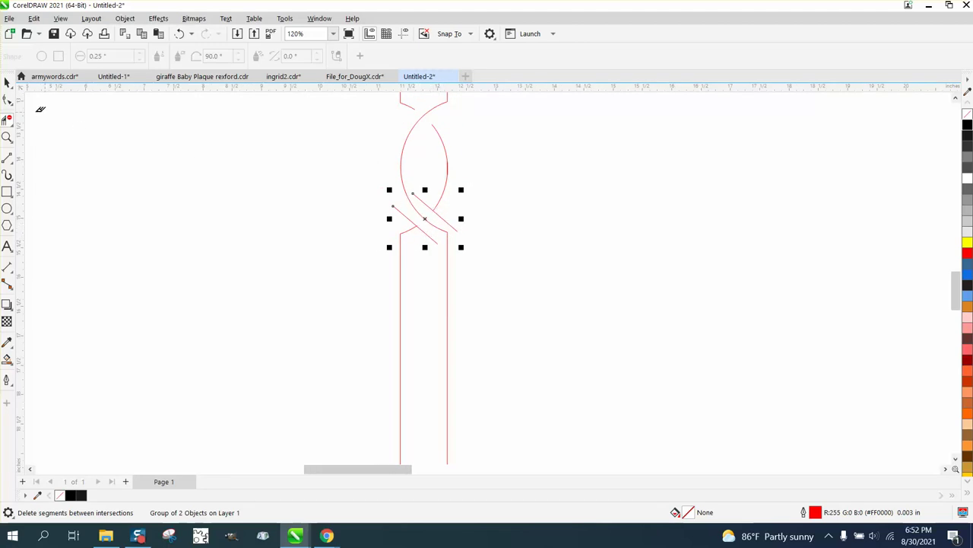
click(7, 82)
drag(272, 170, 517, 287)
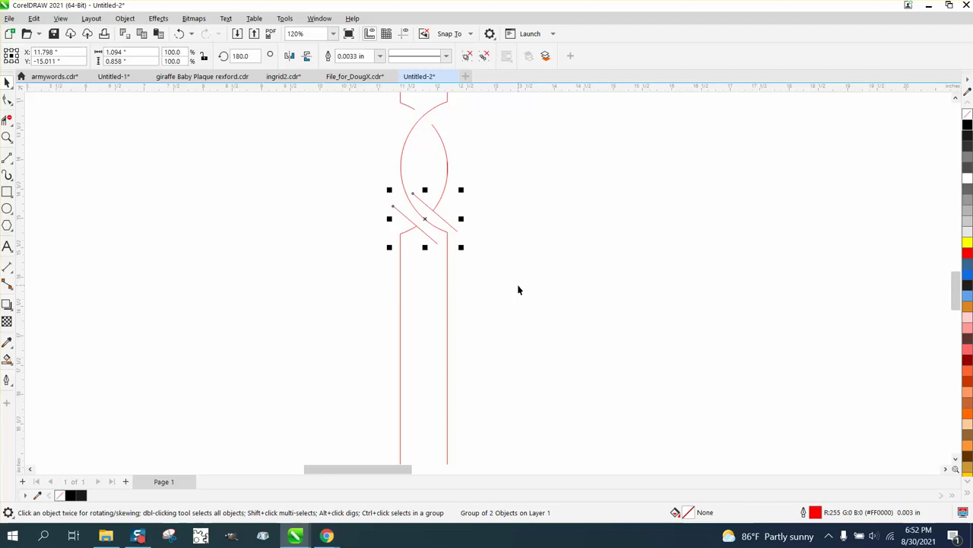
key(Delete)
Group all parts of the red square frame, including its corner knot and side twist
scroll(196, 280, down, 2)
scroll(196, 280, down, 4)
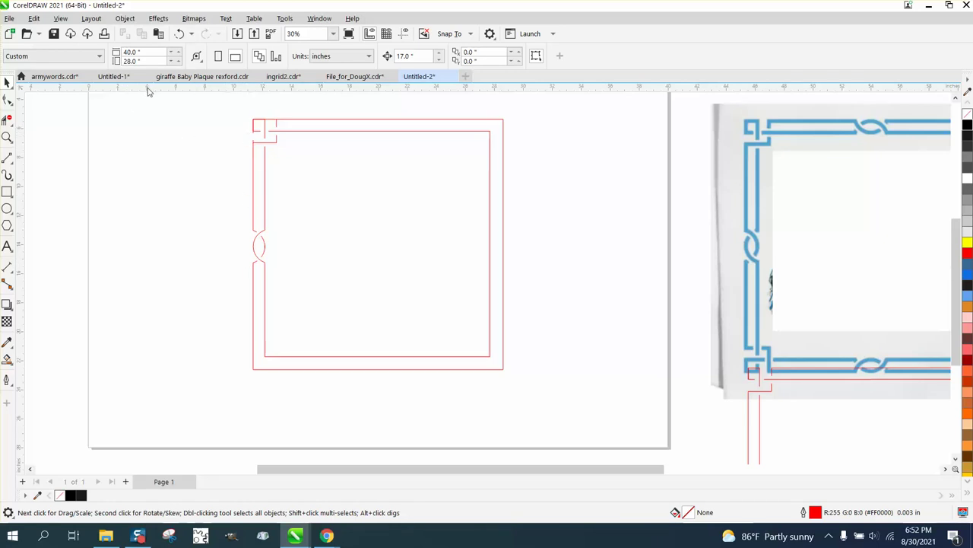
drag(217, 107, 620, 404)
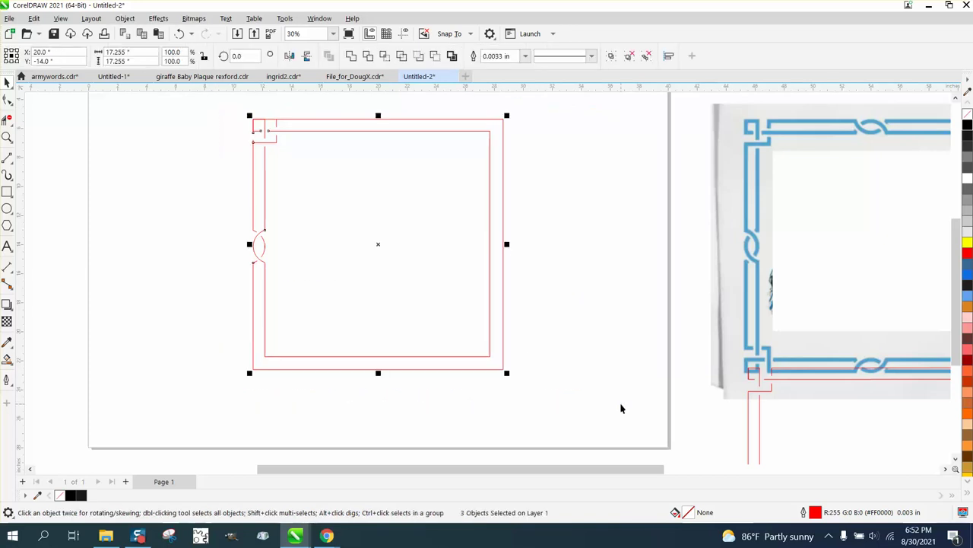
key(ctrl+g)
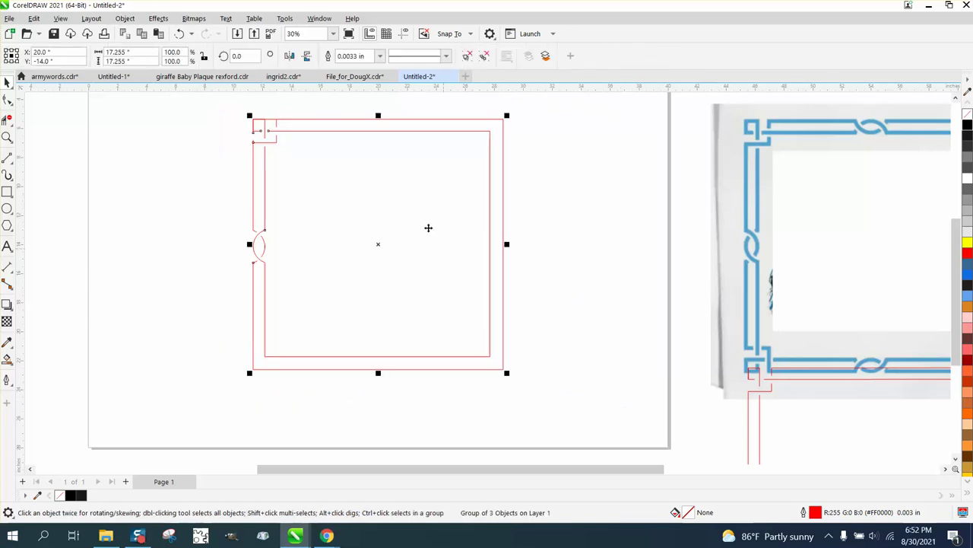
Add a horizontal guideline at Y -14 in, show the guidelines, and delete all the horizontal ones
drag(392, 89, 351, 135)
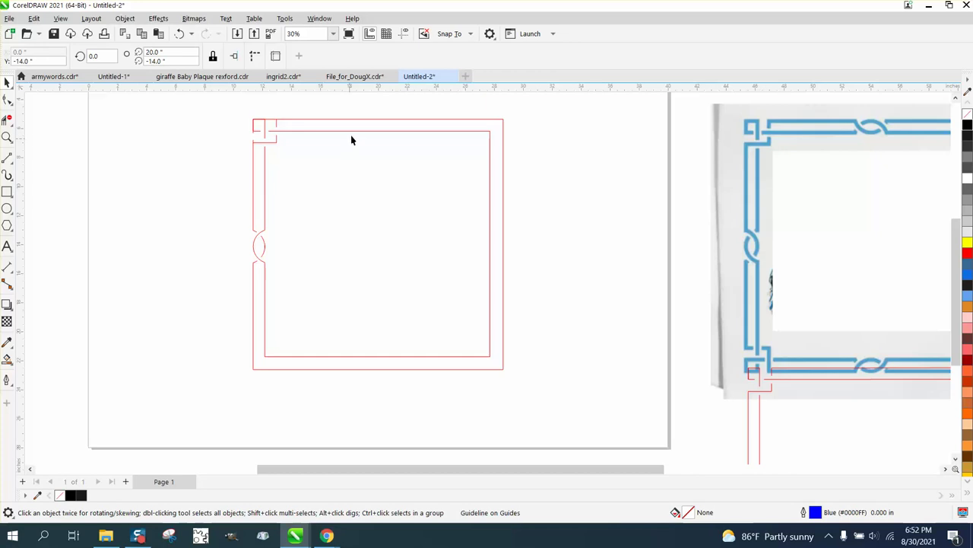
click(403, 34)
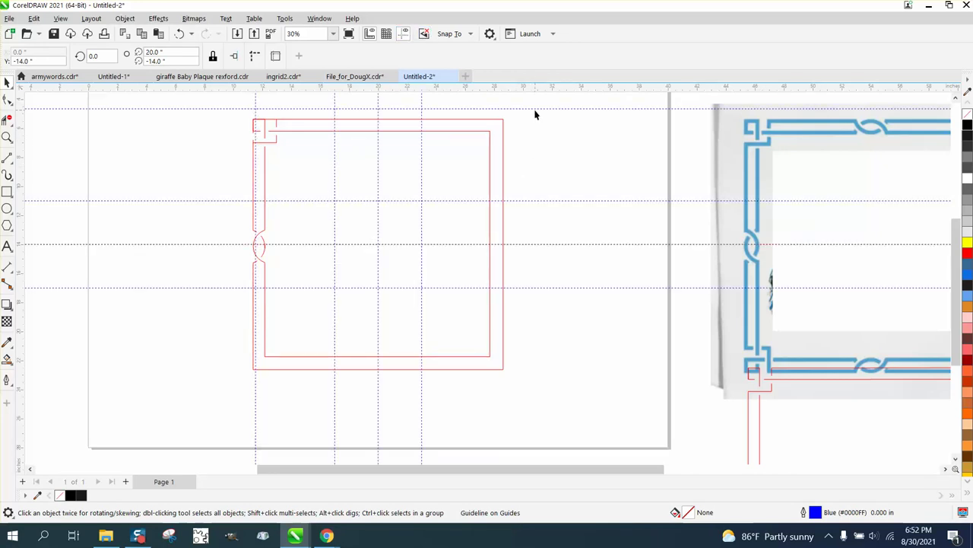
key(Delete)
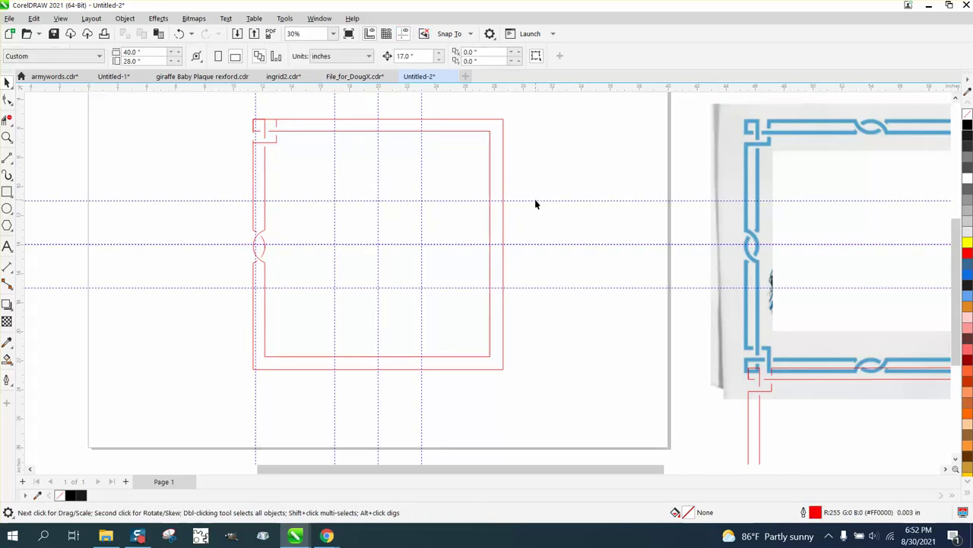
click(537, 202)
key(Delete)
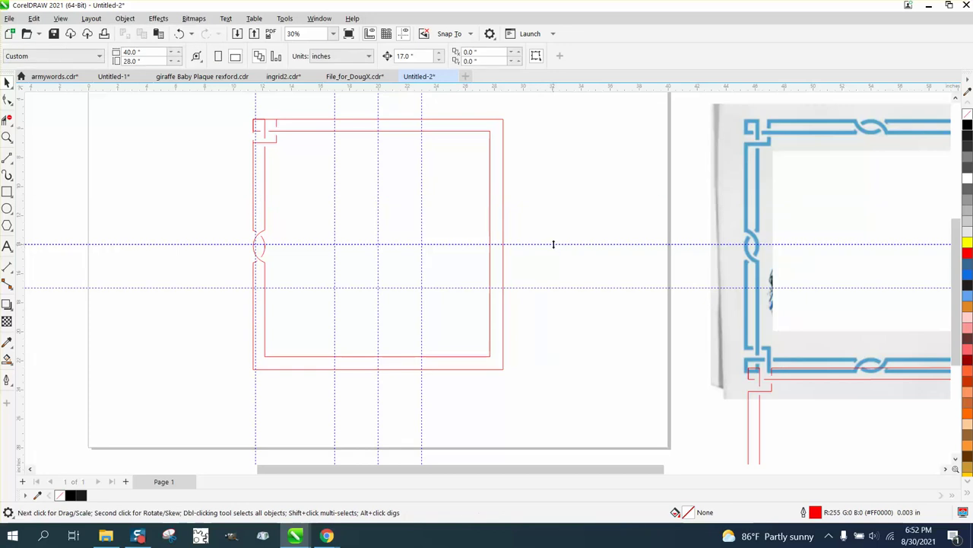
click(552, 288)
key(Delete)
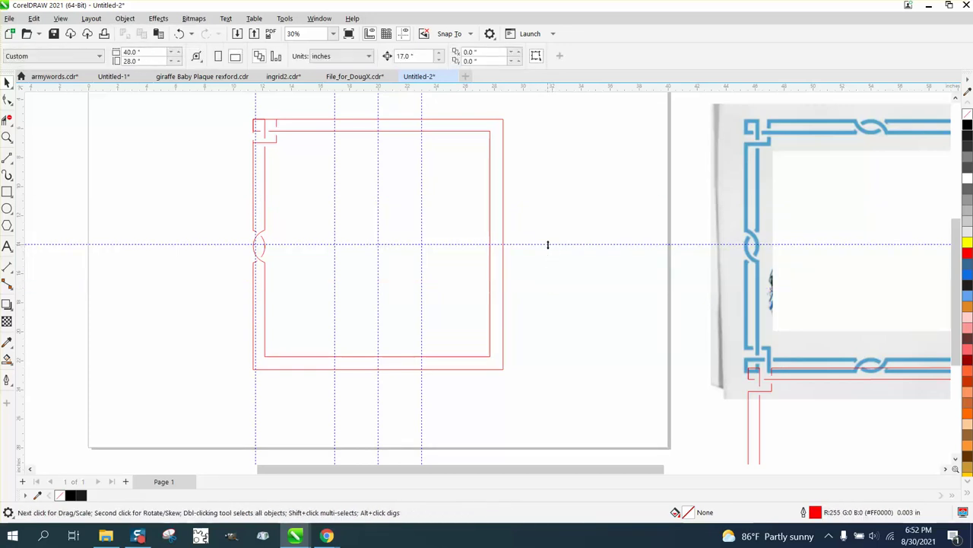
click(547, 244)
key(Delete)
Delete the three vertical guidelines crossing the square's interior at X 23, 20 and 17 in
click(421, 159)
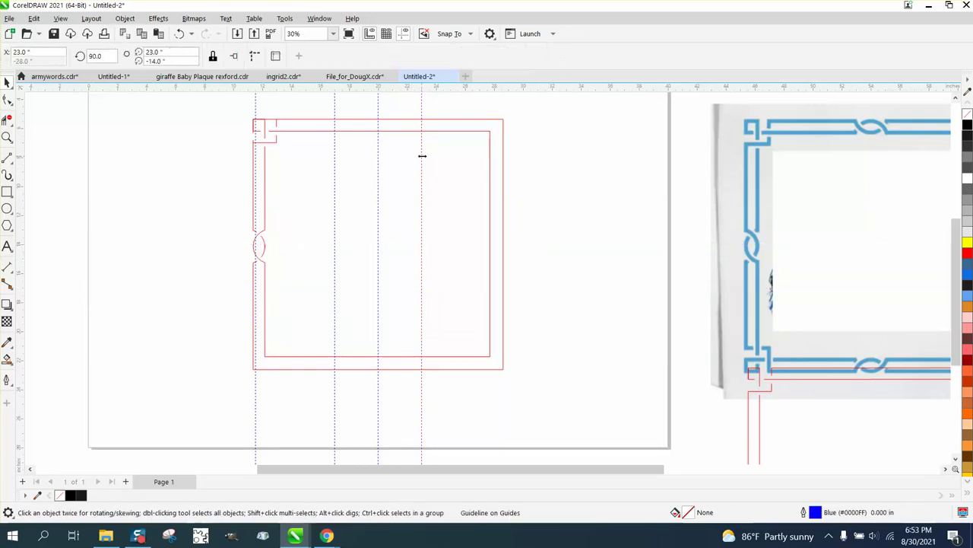
key(Delete)
click(377, 153)
key(Delete)
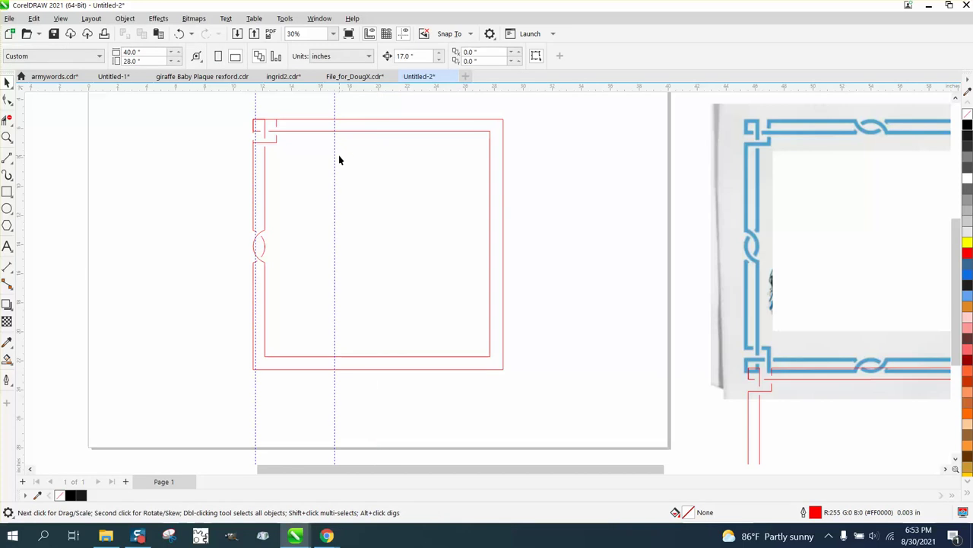
click(335, 155)
click(335, 154)
key(Delete)
Add a horizontal guideline at Y -14 in and a vertical one at X 20 in, crossing at the page centre
drag(322, 90, 326, 119)
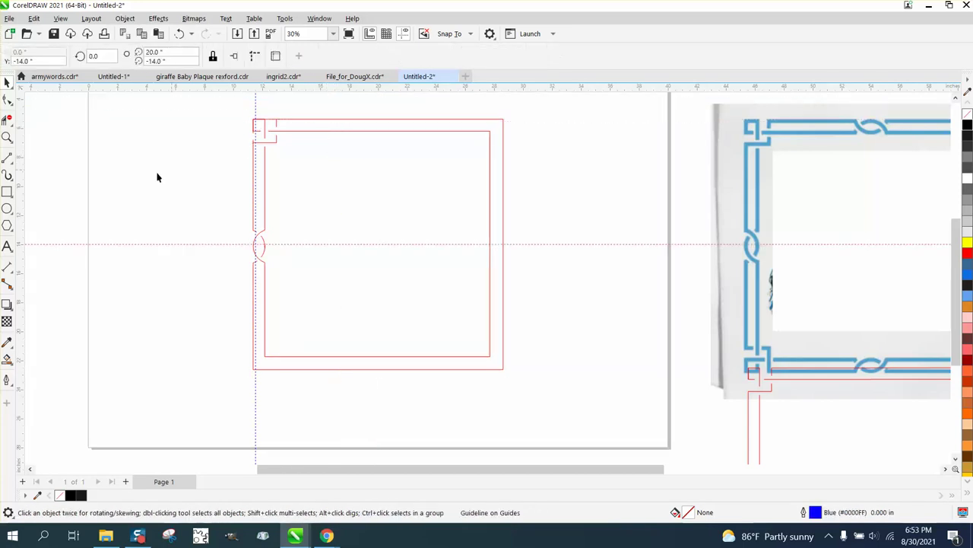
key(ctrl+d)
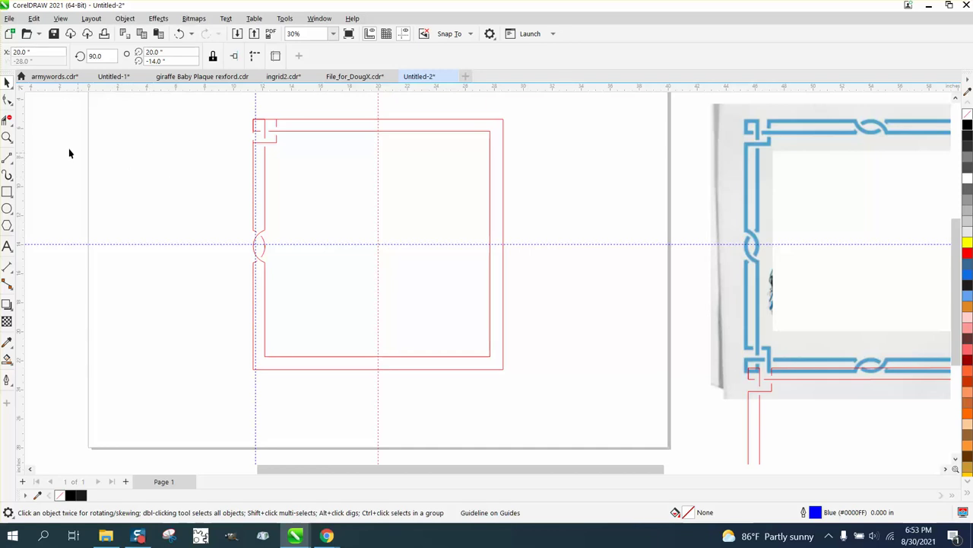
click(112, 149)
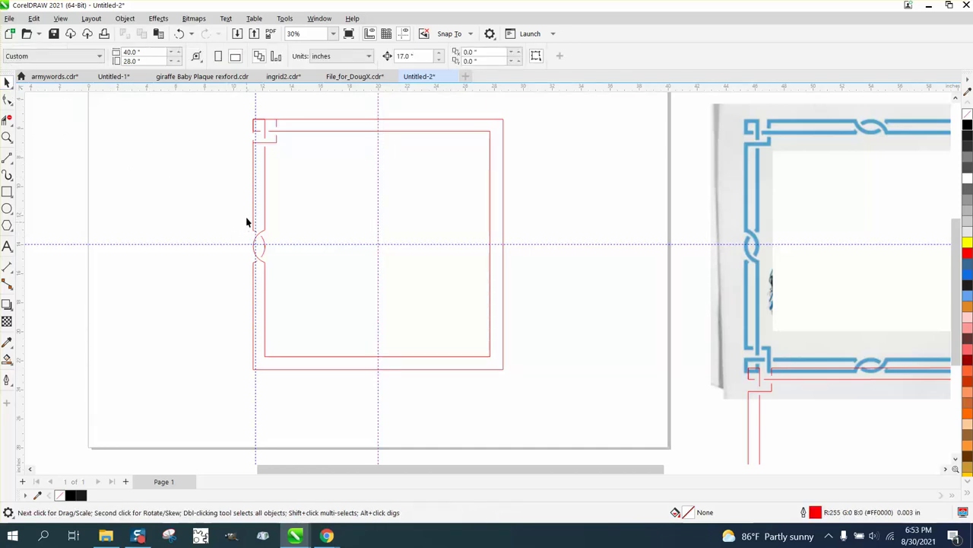
Set the nudge distance to 3 in and place copies of the horizontal centre guideline 3 in above and below it
click(396, 59)
text(3)
click(404, 246)
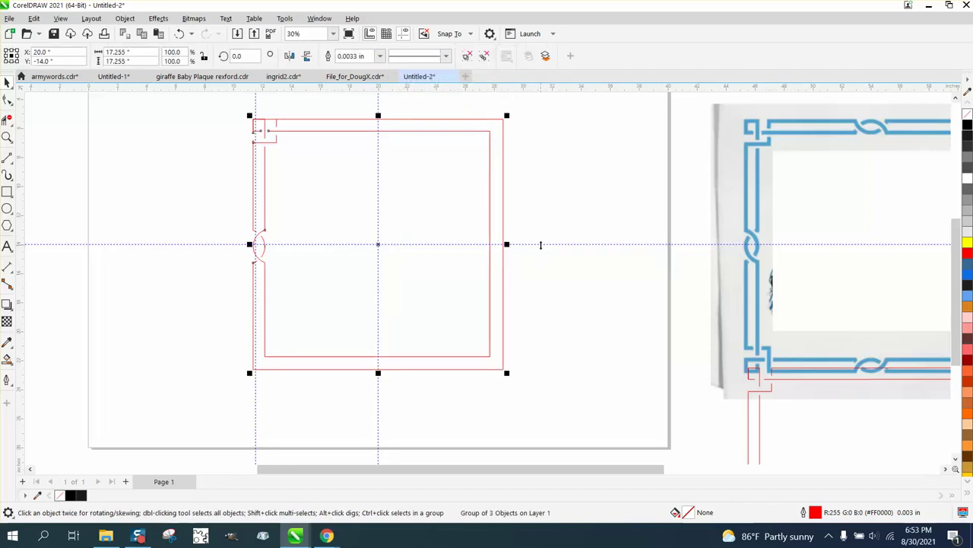
click(540, 244)
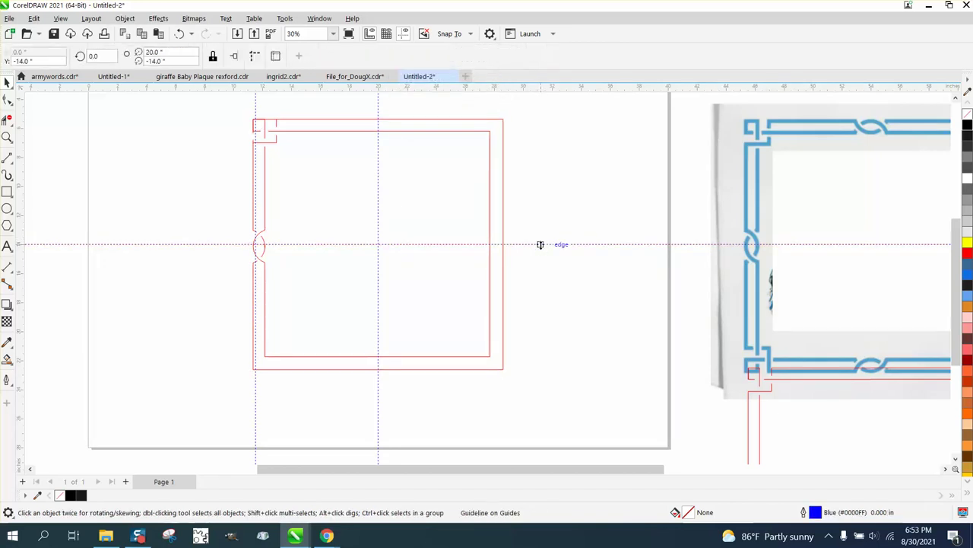
key(Up)
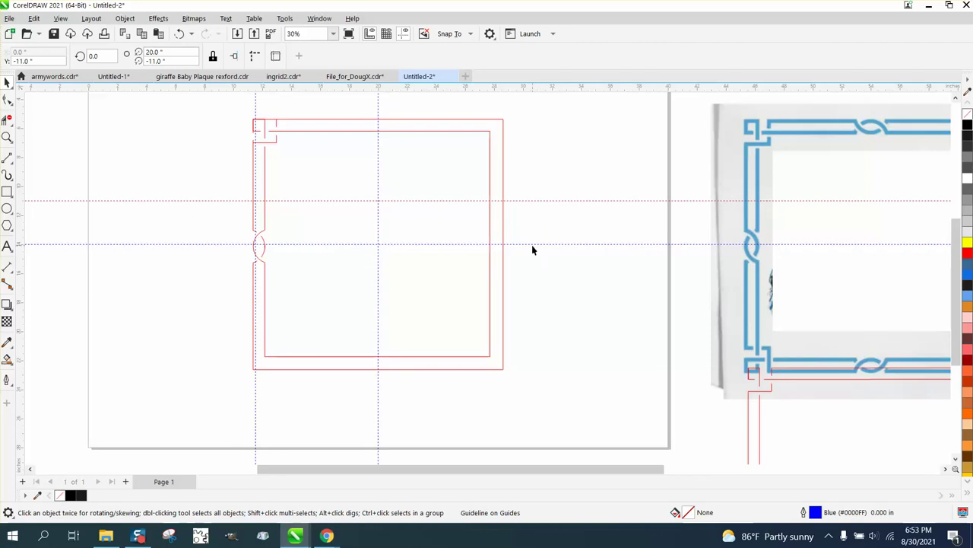
click(533, 244)
key(Down)
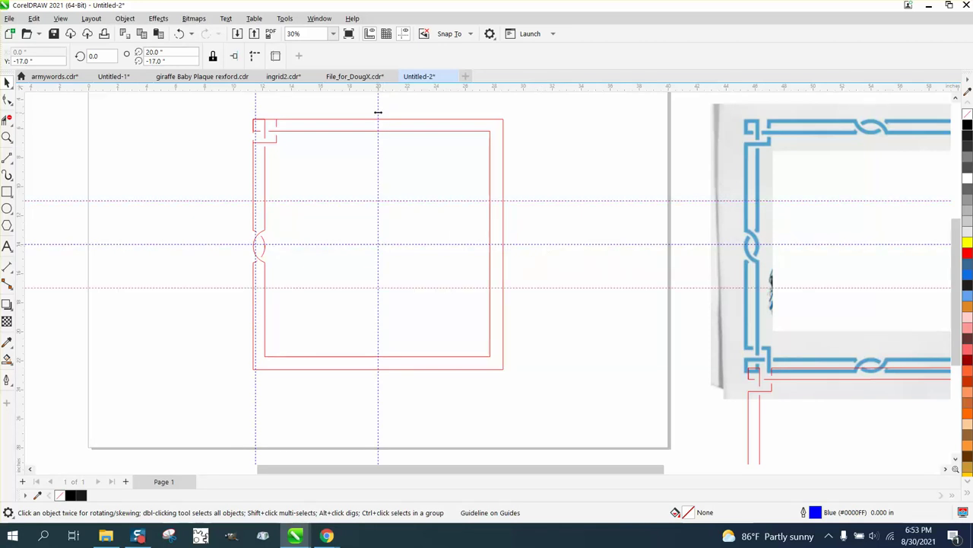
Place copies of the vertical centre guideline 3 in to each side, at X 17 and 23 in
click(378, 112)
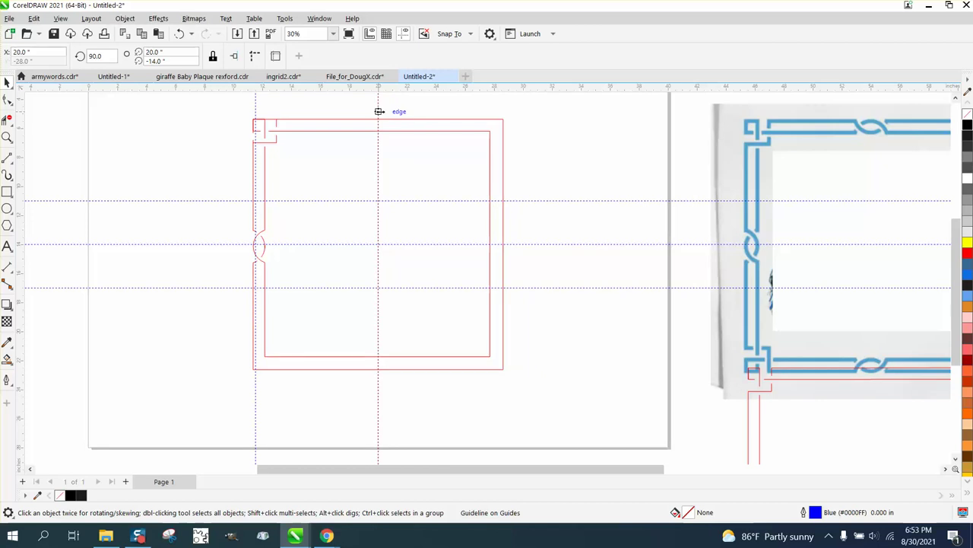
key(Left)
click(378, 112)
click(378, 112)
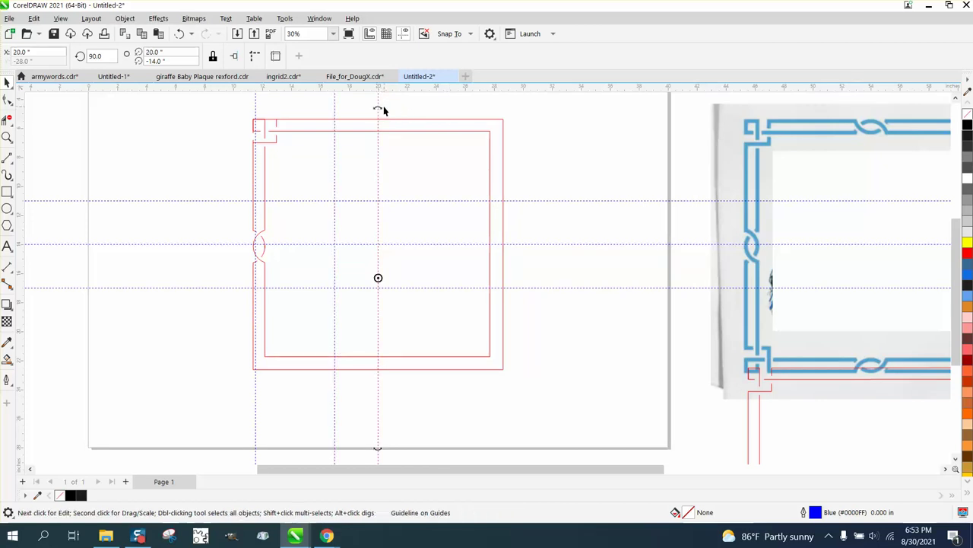
key(Right)
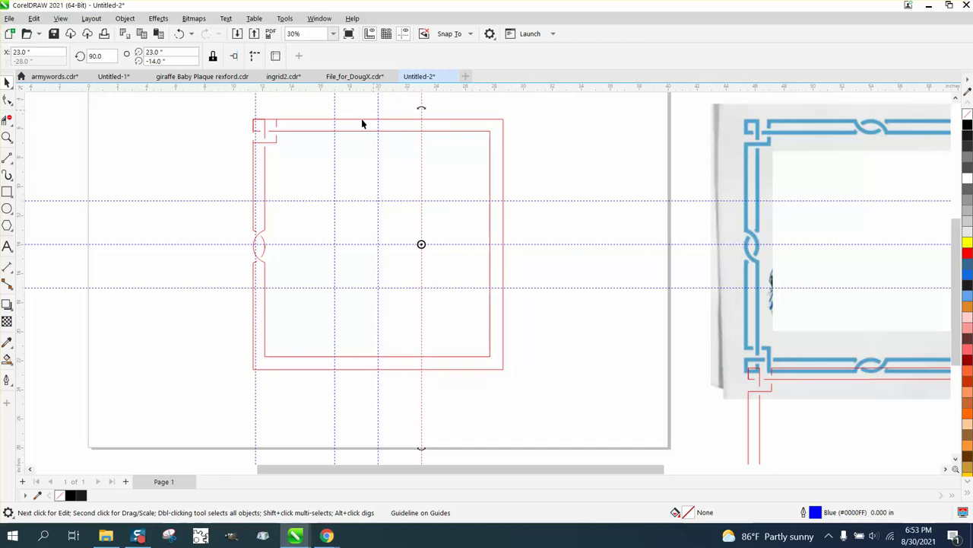
scroll(201, 283, down, 1)
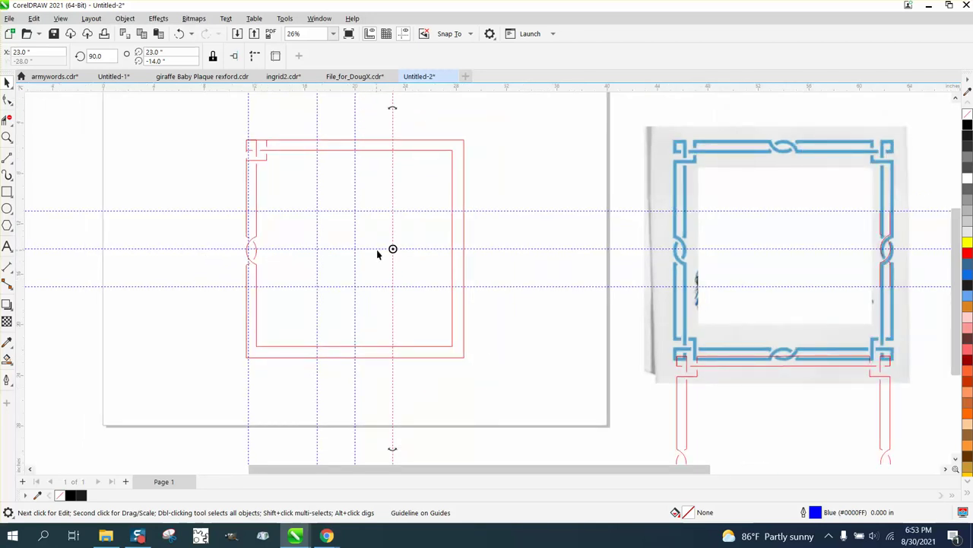
click(540, 191)
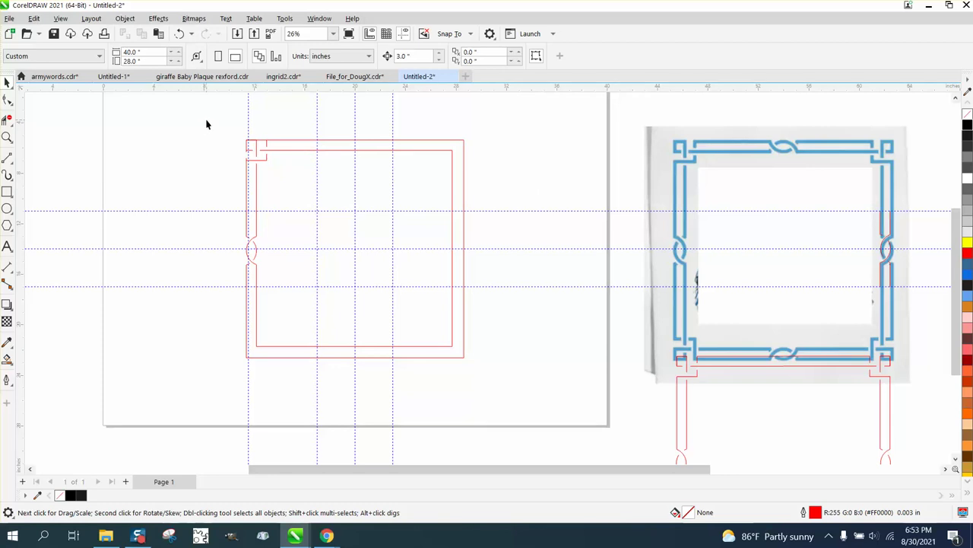
Set the nudge distance to 17 in, duplicate the grouped frame and nudge the copy left to X -14 in
double_click(405, 56)
text(17)
drag(210, 125, 508, 388)
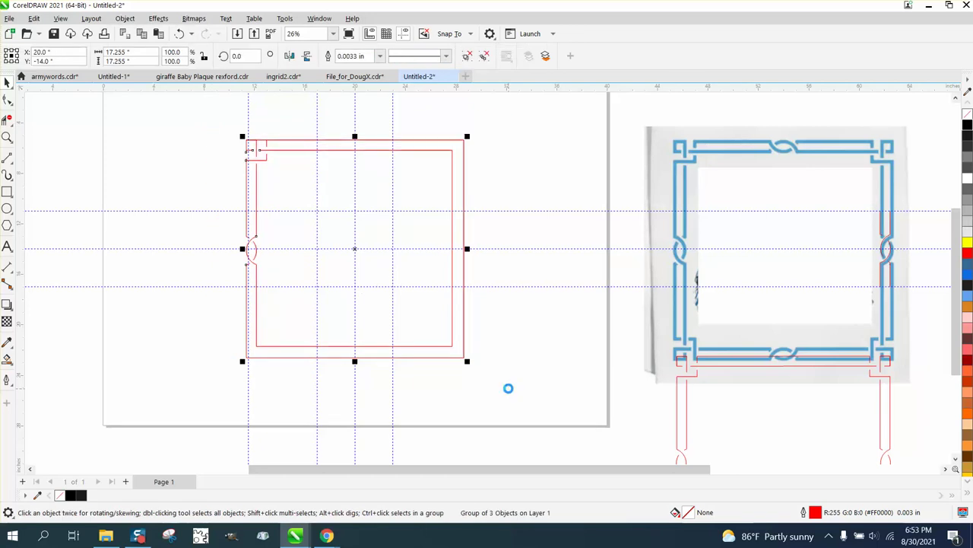
key(ctrl+d)
key(Left)
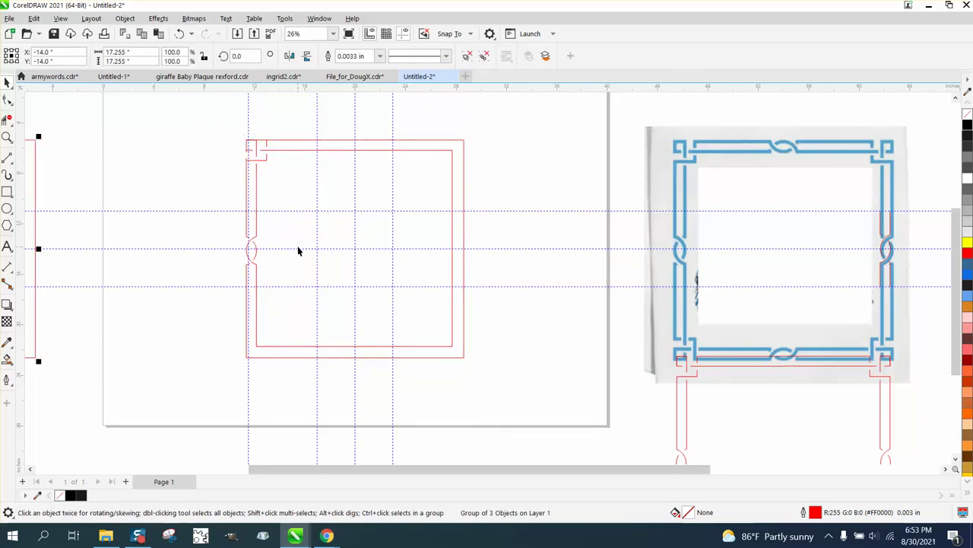
Move the blue reference bitmap clear of the traced frame and shift the lower traced frame further down and to the right
click(7, 82)
click(667, 188)
drag(671, 189, 899, 266)
drag(203, 119, 515, 391)
click(678, 365)
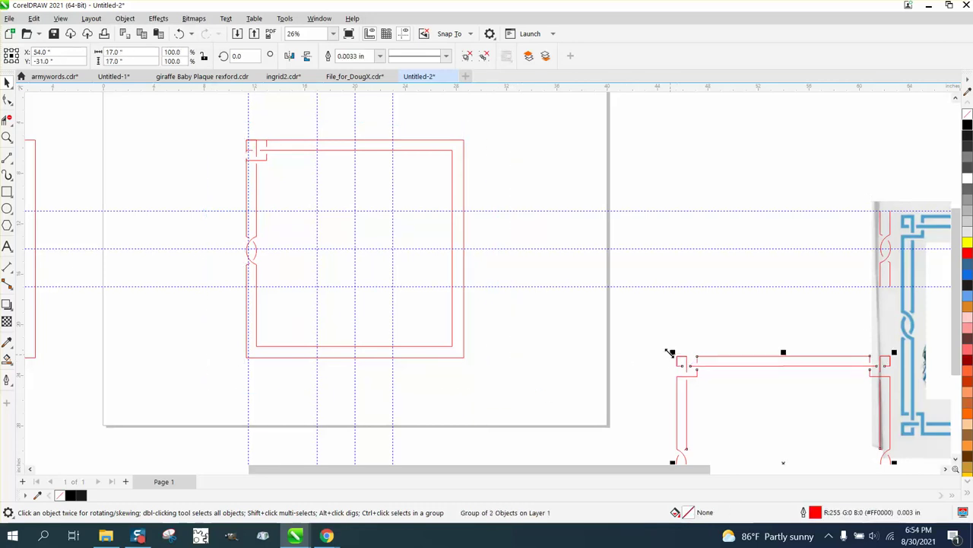
drag(700, 381, 749, 443)
Duplicate the grouped frame on the page and nudge the copy right to X 54 in
drag(226, 134, 574, 419)
key(ctrl+d)
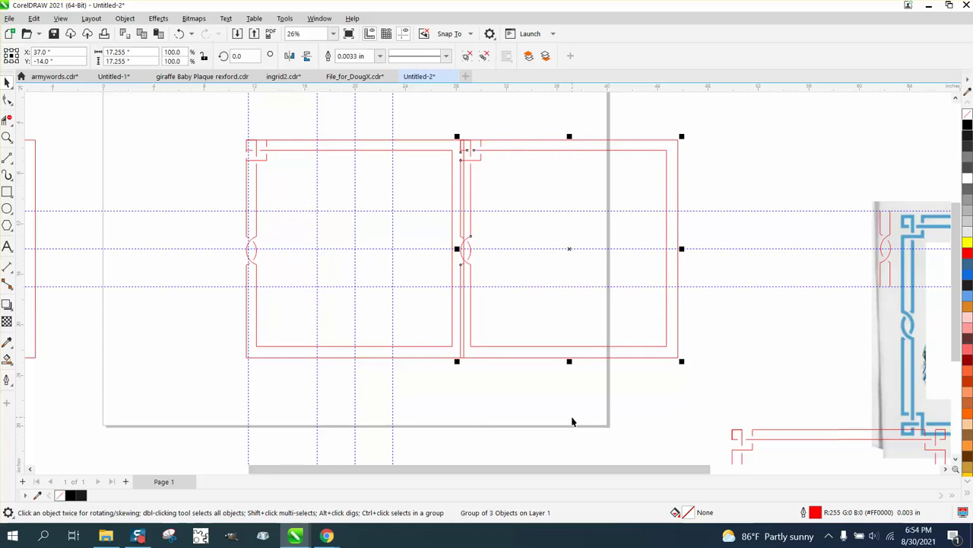
key(shift+Right)
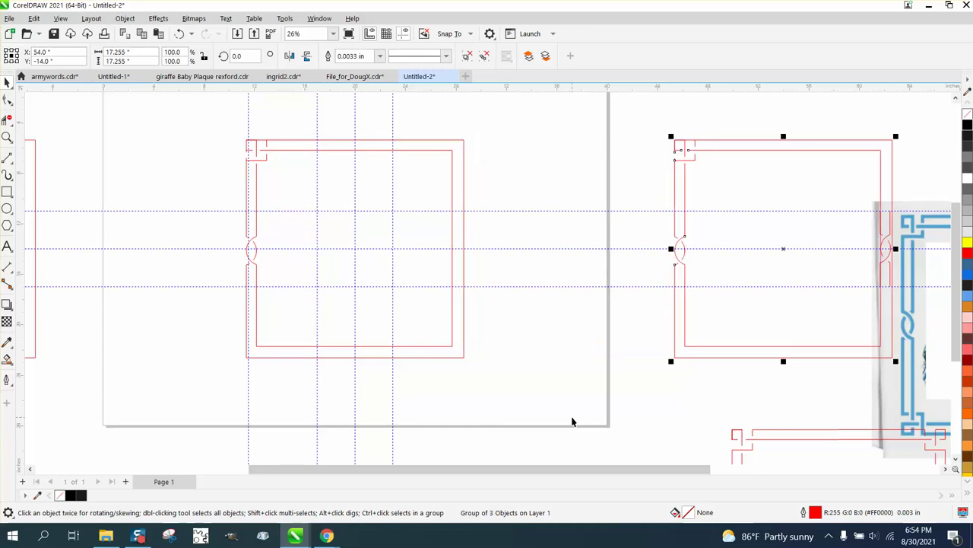
click(924, 411)
drag(923, 397, 967, 402)
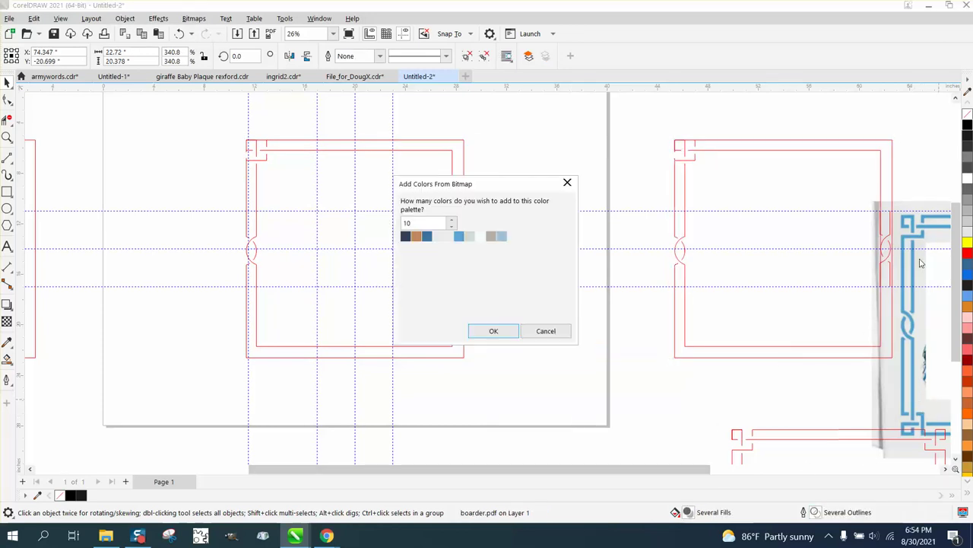
click(544, 331)
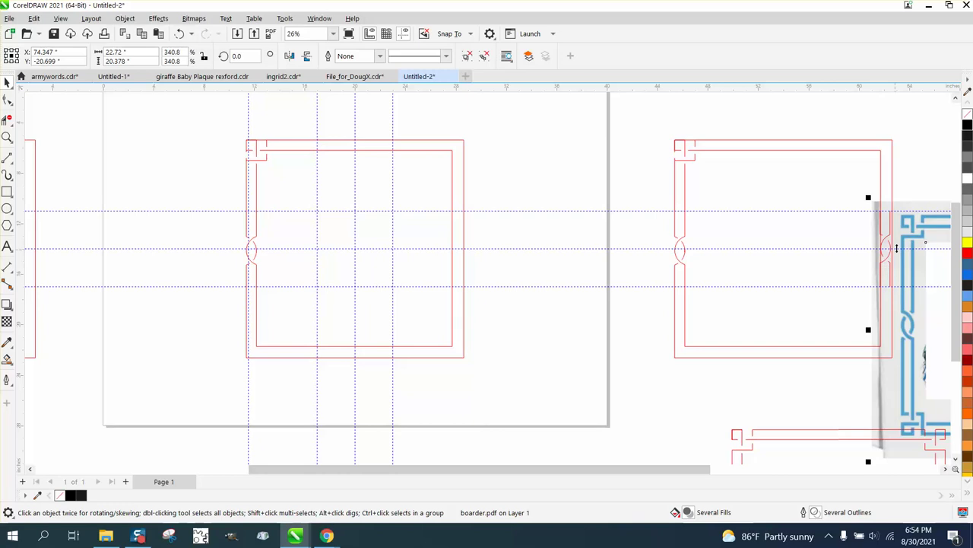
scroll(952, 346, up, 1)
drag(952, 346, 968, 370)
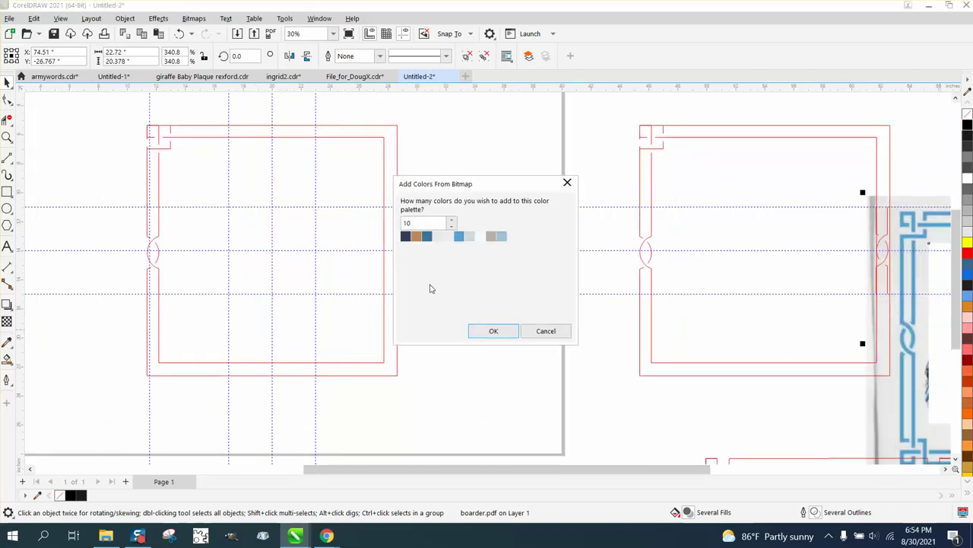
click(548, 332)
Move the blue reference bitmap clear of the spare frame copy, to about X 83.5 in and Y -17 in
scroll(511, 329, down, 4)
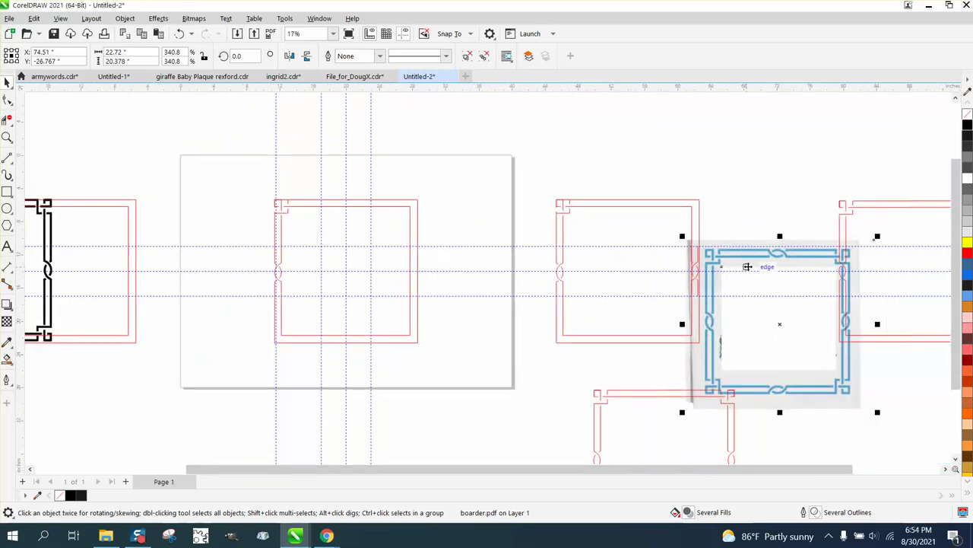
drag(745, 265, 832, 241)
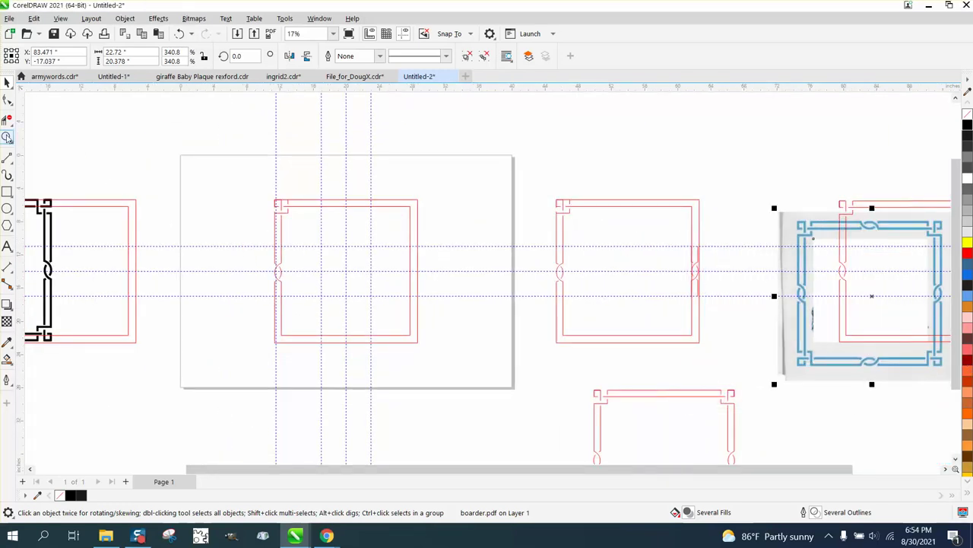
Delete the on-page frame's segments right of the X 17 in guideline and below the Y -17 in guideline with Virtual Segment Delete
click(7, 138)
drag(256, 173, 804, 381)
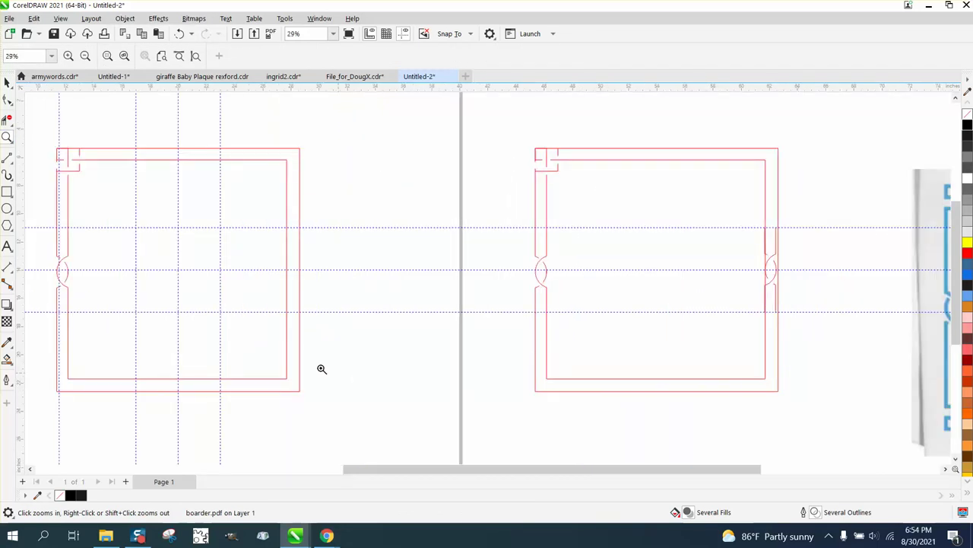
click(7, 119)
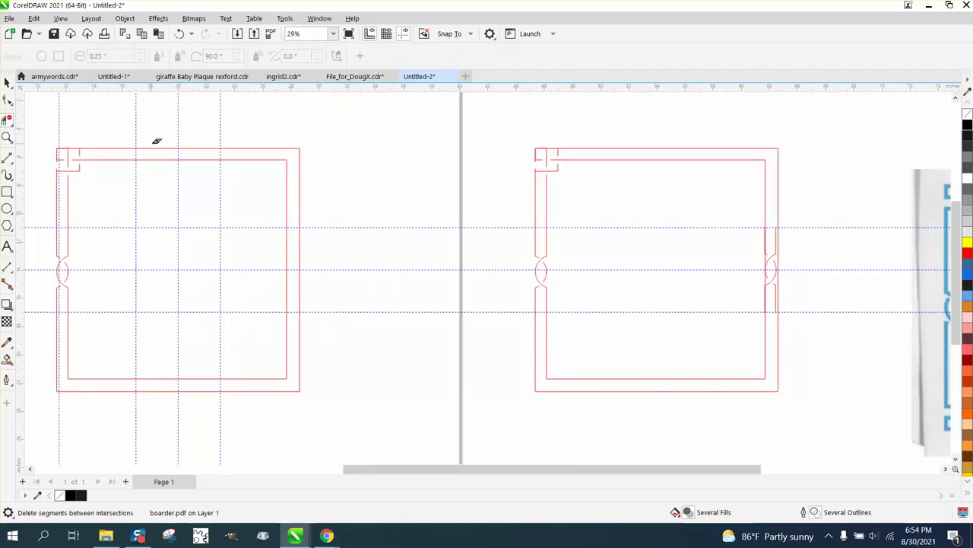
drag(160, 144, 384, 418)
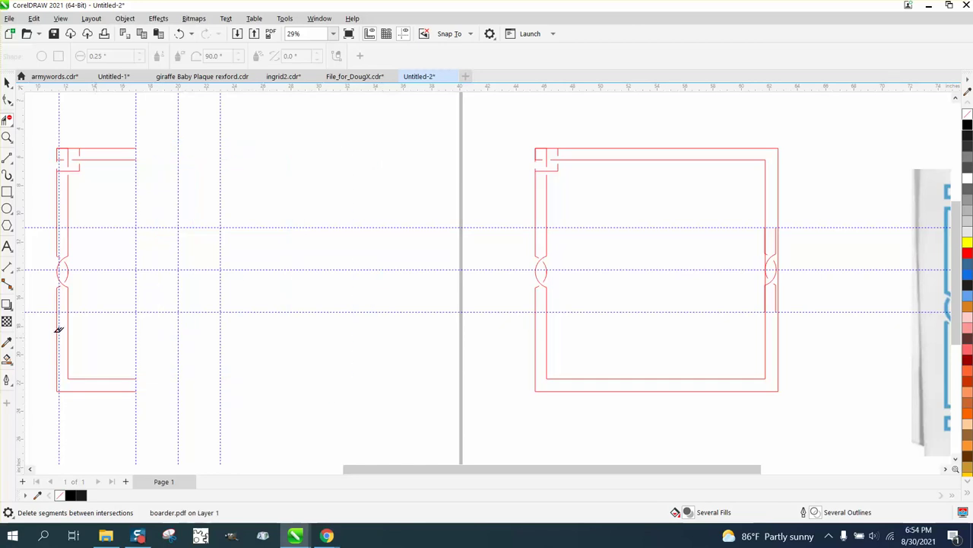
drag(48, 326, 225, 399)
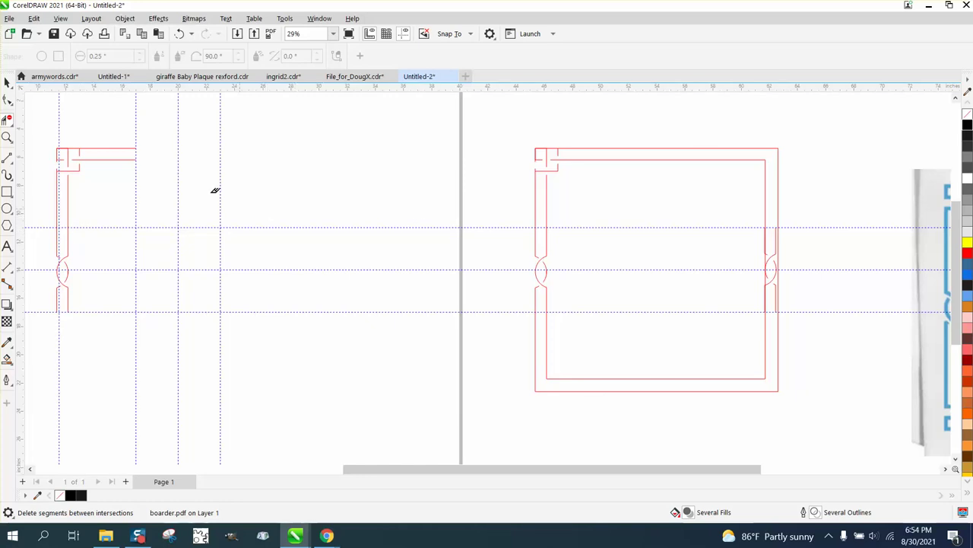
Nudge the remaining corner-and-twist piece 17 in up, above the page
click(7, 81)
drag(39, 129, 220, 349)
scroll(248, 352, down, 3)
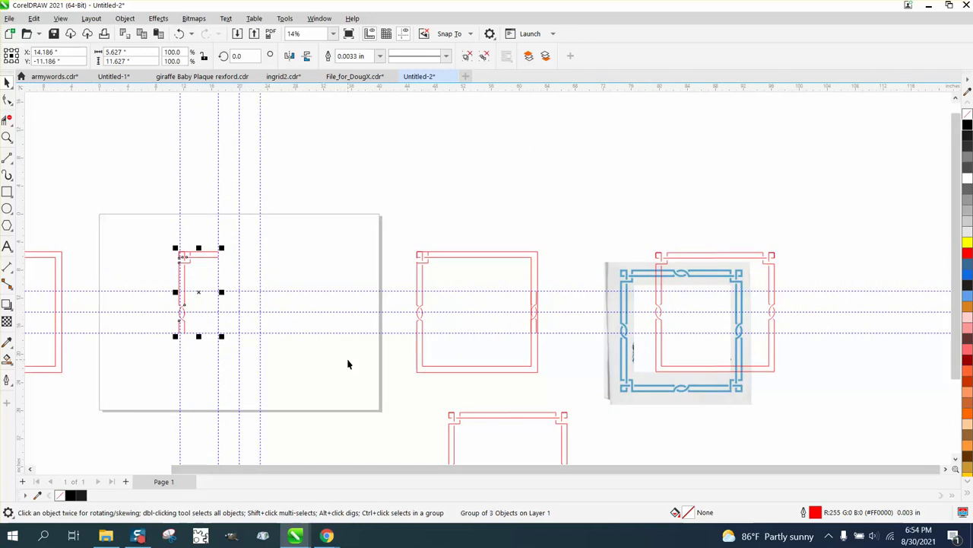
key(Up)
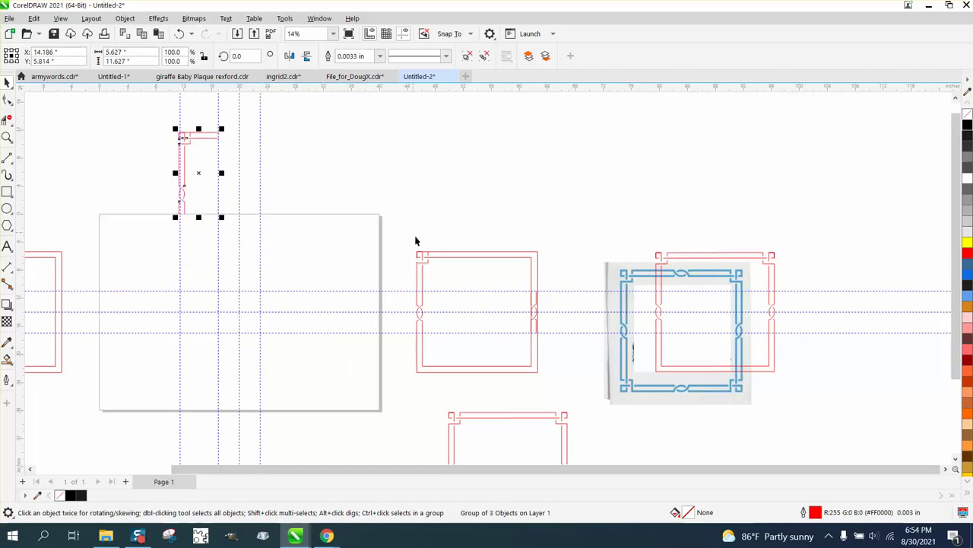
Nudge the spare frame copy and its twist fragment 34 in left, onto the page centre at X 20 in
drag(416, 241, 574, 403)
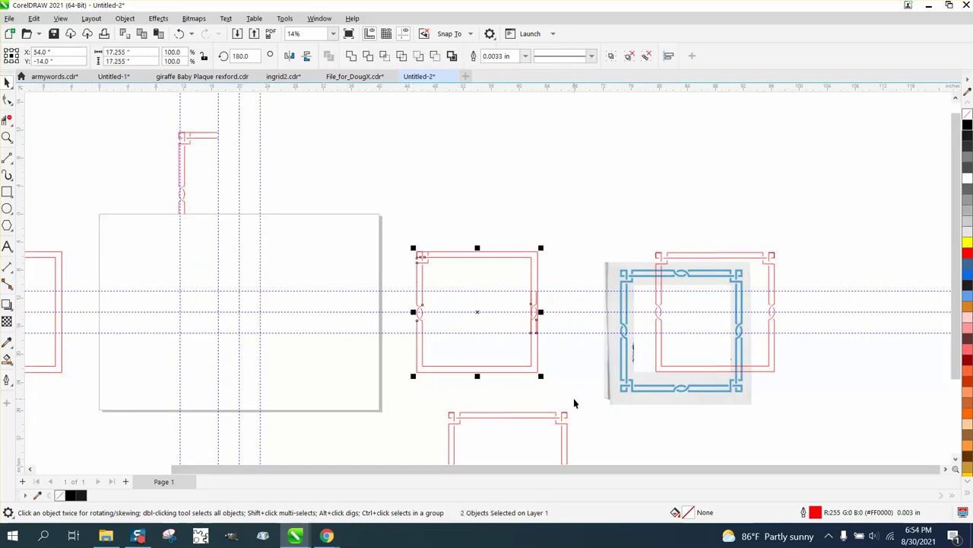
key(Left)
key(Left)
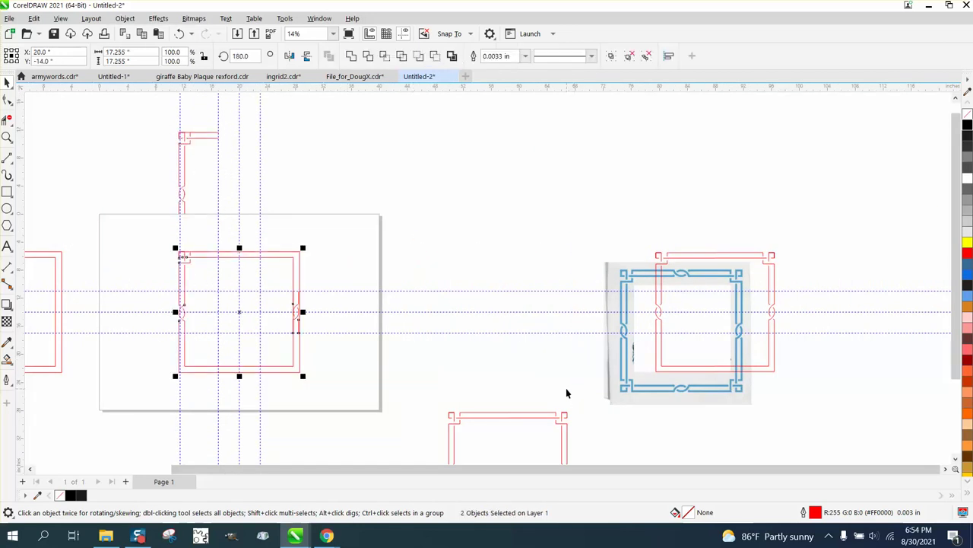
Delete the frame's segments below the Y -11 in guideline and right of the X 17 in guideline, keeping only the upper-left corner knot
click(492, 277)
click(296, 308)
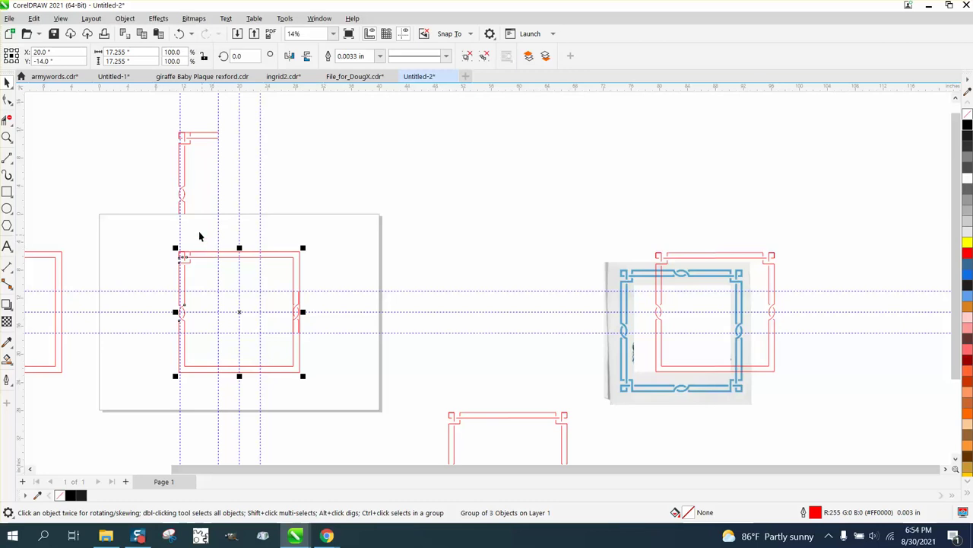
click(7, 137)
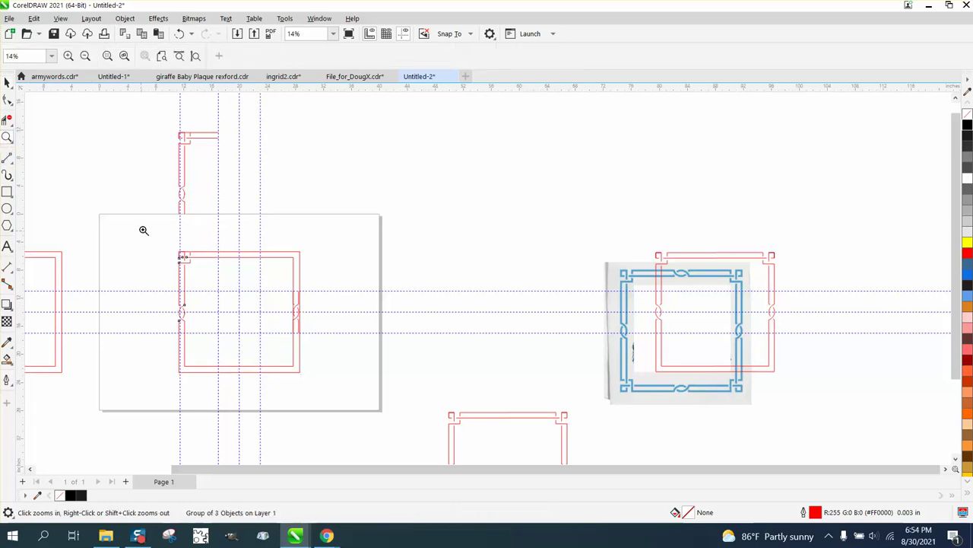
drag(148, 232, 424, 410)
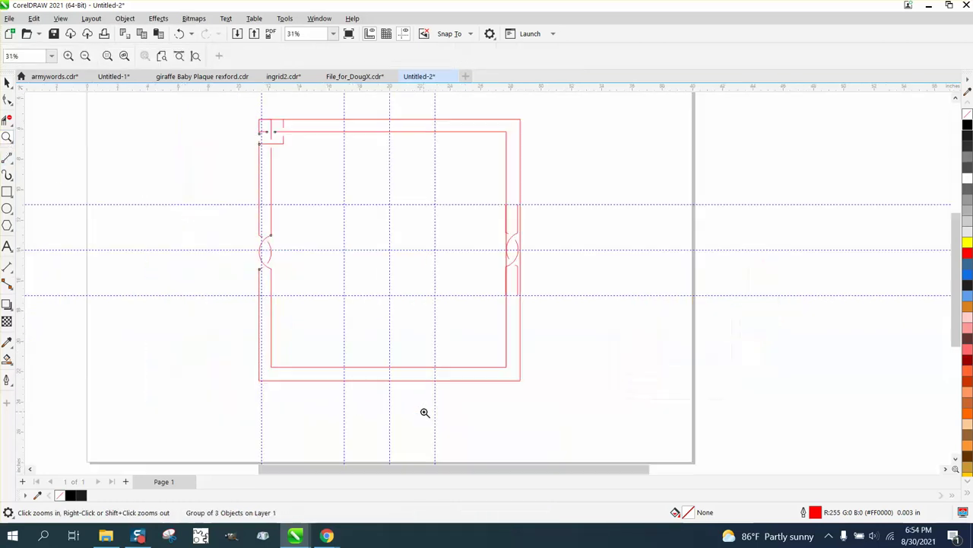
click(7, 81)
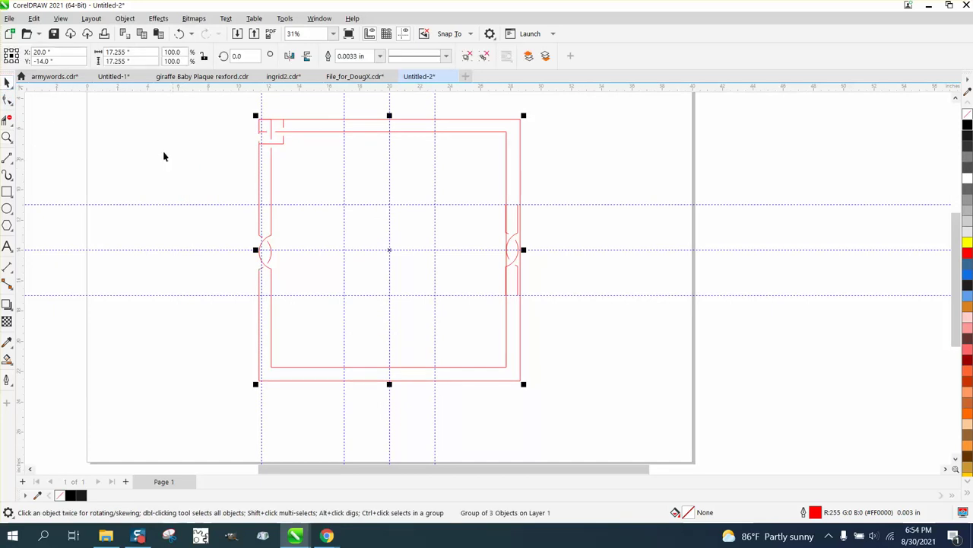
click(7, 120)
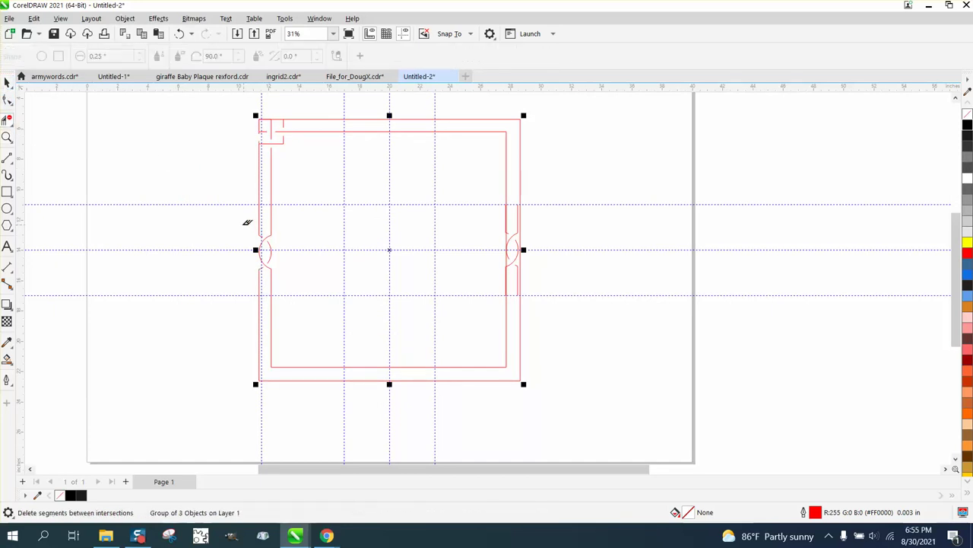
drag(233, 220, 596, 423)
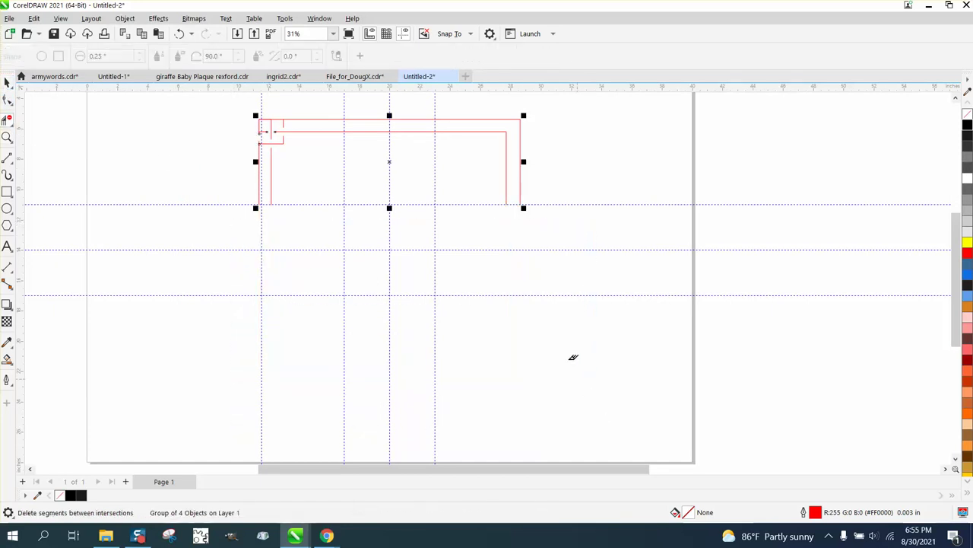
drag(362, 111, 601, 246)
Rotate copies of the corner knot in 90° increments about the centre guideline crossing to fill all four corners
click(7, 81)
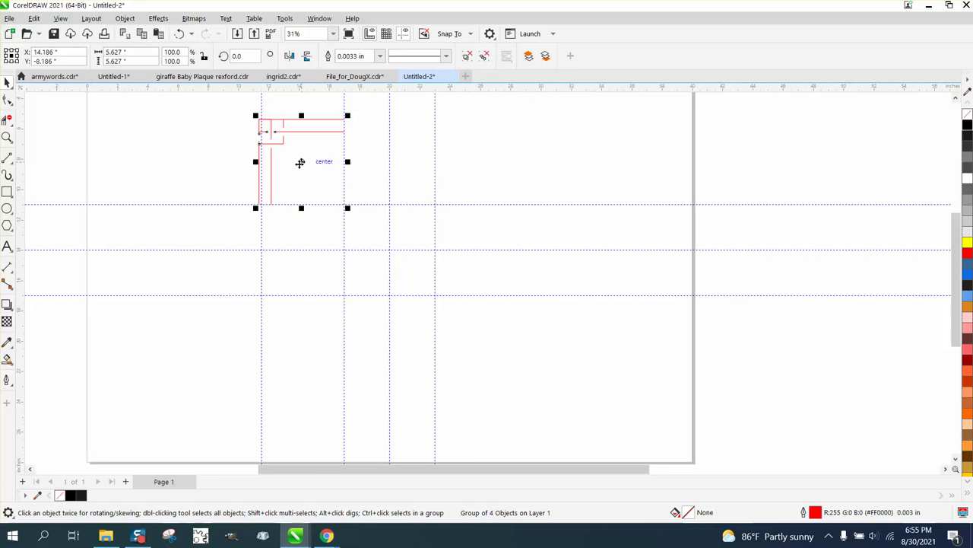
click(301, 162)
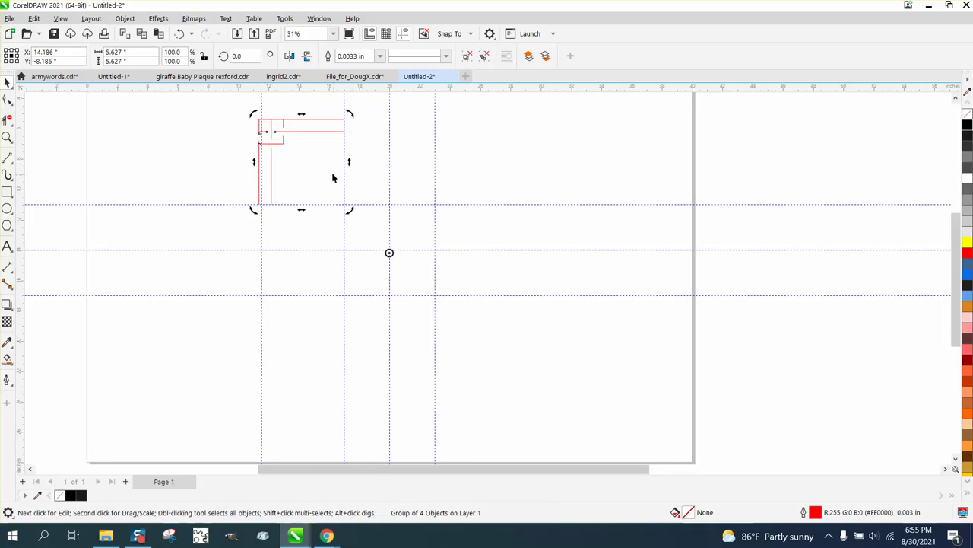
click(320, 131)
click(320, 132)
click(251, 55)
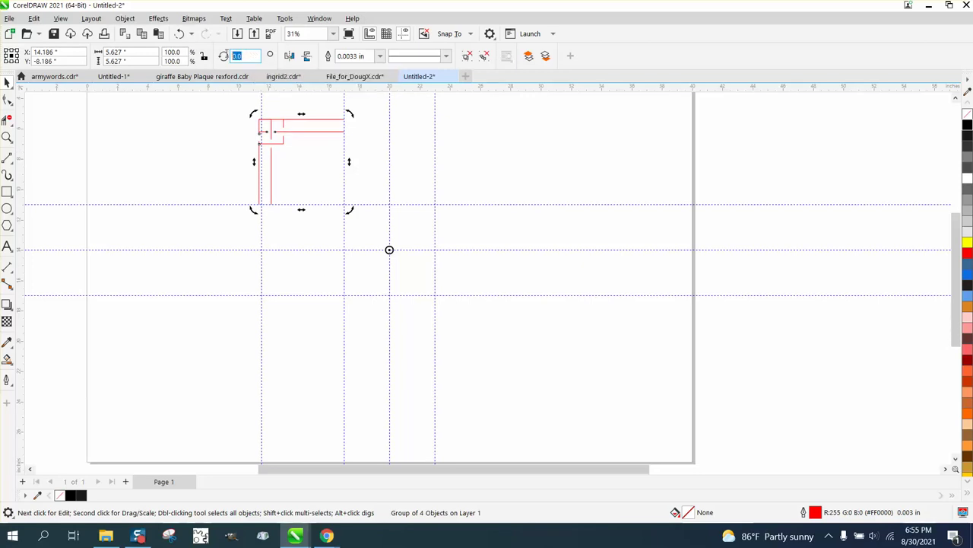
text(90)
key(Return)
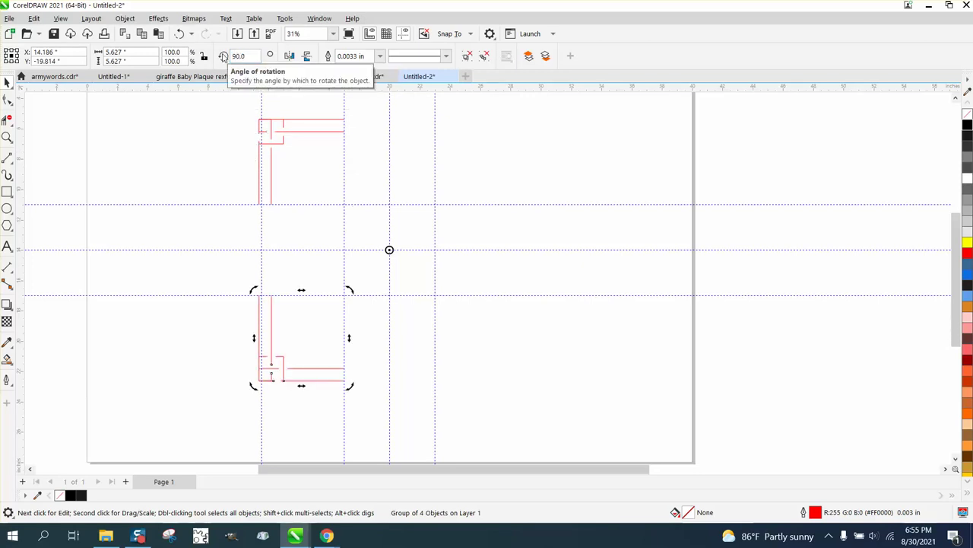
key(ctrl+r)
key(ctrl+r)
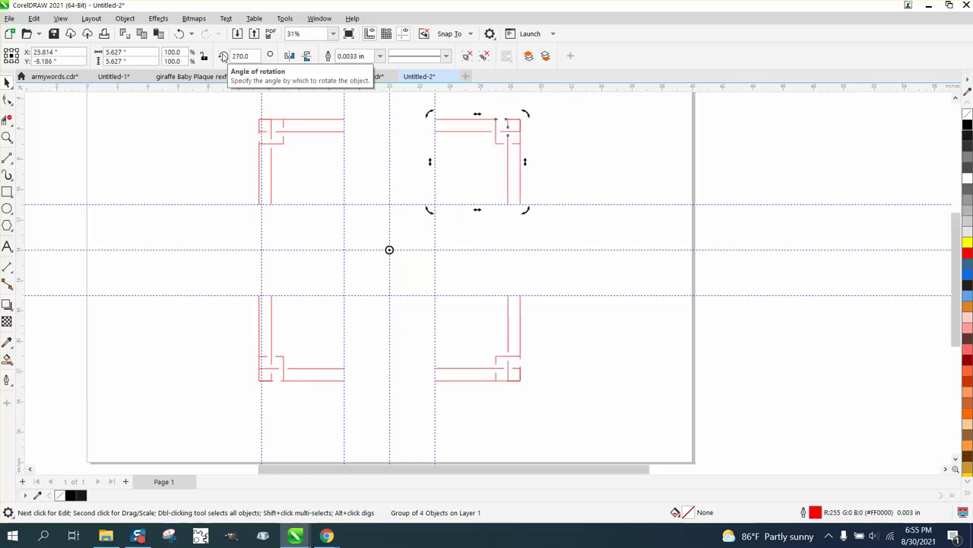
click(528, 174)
Select the four corner knots and nudge them together 17 in right to X 37 in
scroll(517, 232, down, 2)
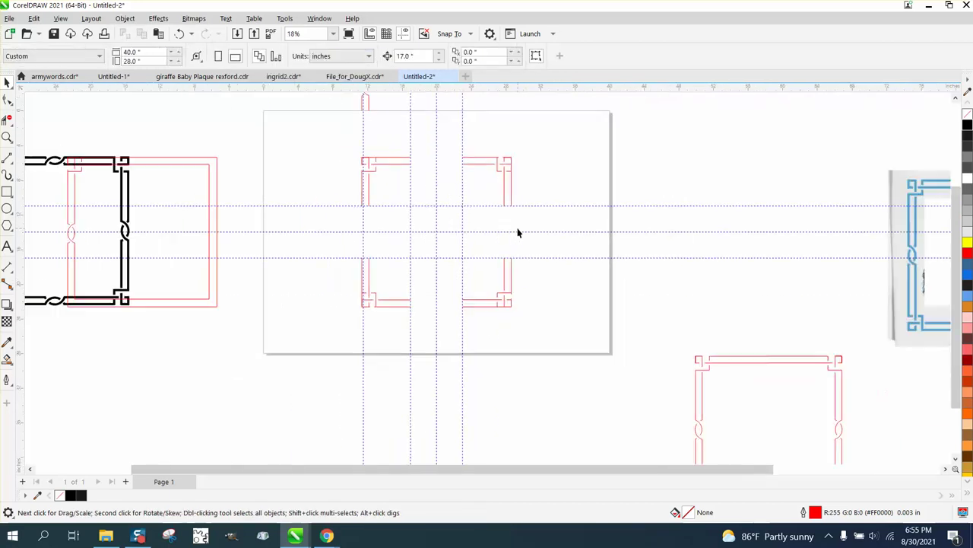
scroll(517, 232, down, 2)
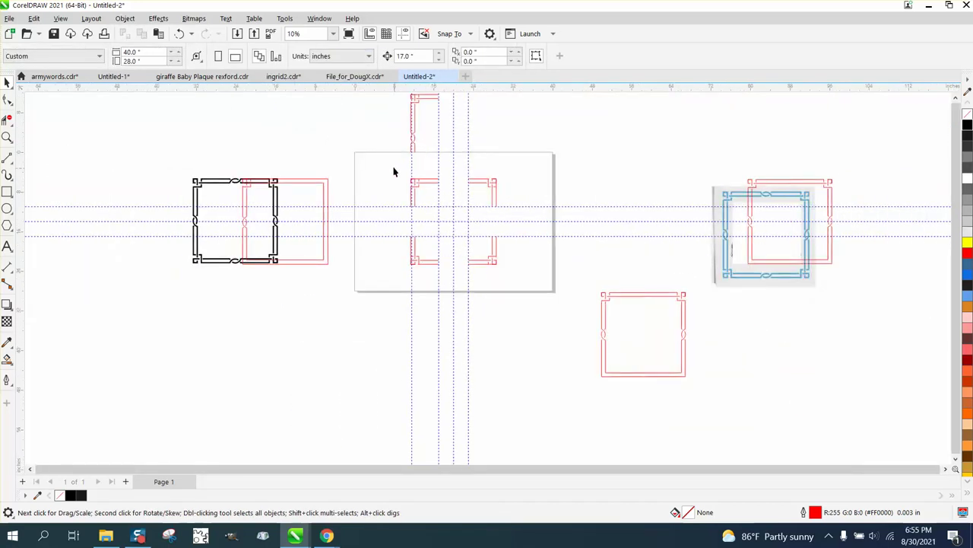
drag(527, 288, 527, 288)
key(Right)
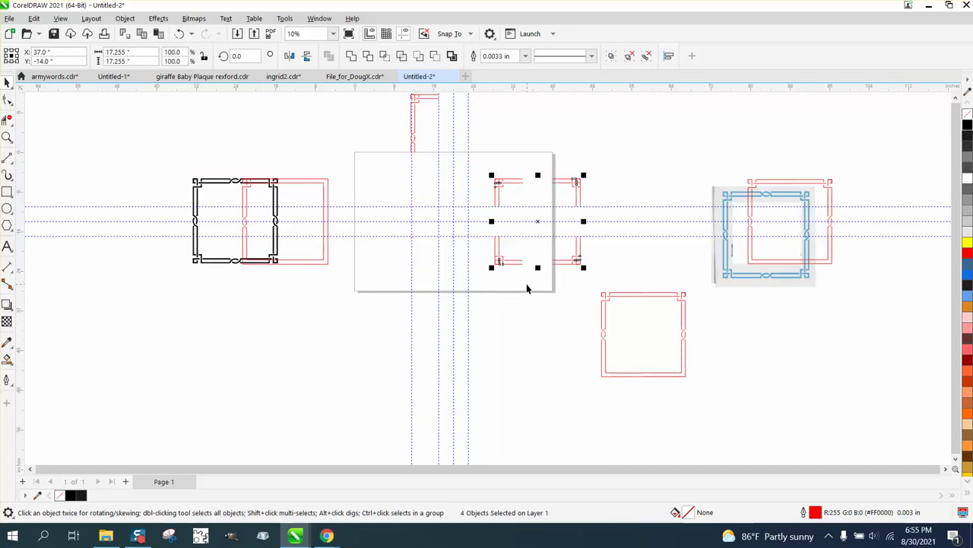
Nudge the corner-and-twist piece above the page 17 in down, back between the guidelines
scroll(474, 211, down, 1)
drag(418, 114, 455, 172)
key(Down)
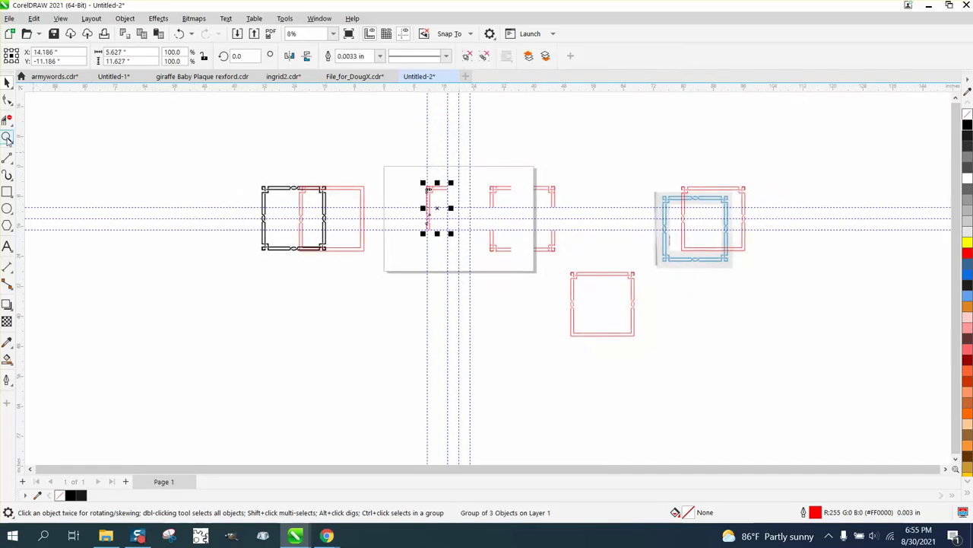
click(163, 150)
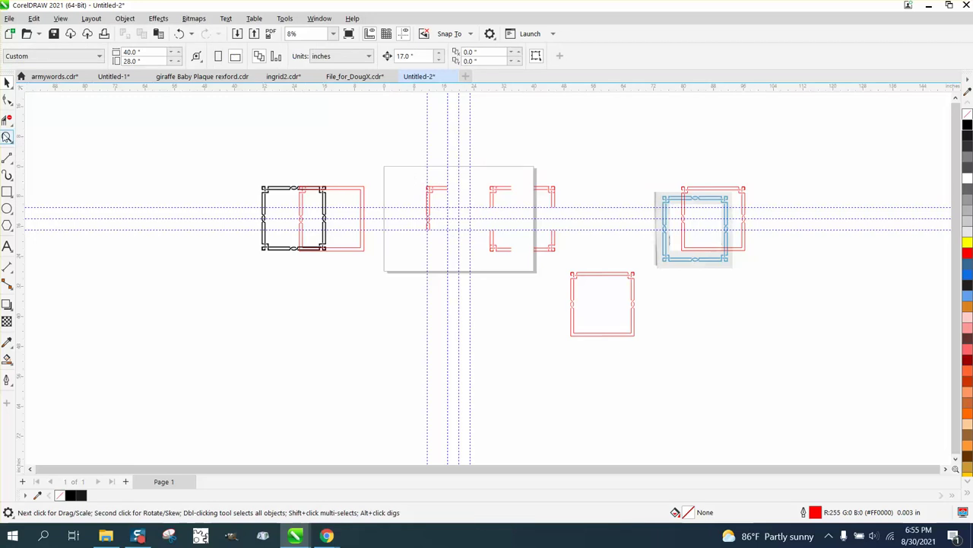
Delete the piece's segments above the Y -11 in guideline, keeping only the side twist between the outer horizontal guidelines
click(7, 137)
click(486, 205)
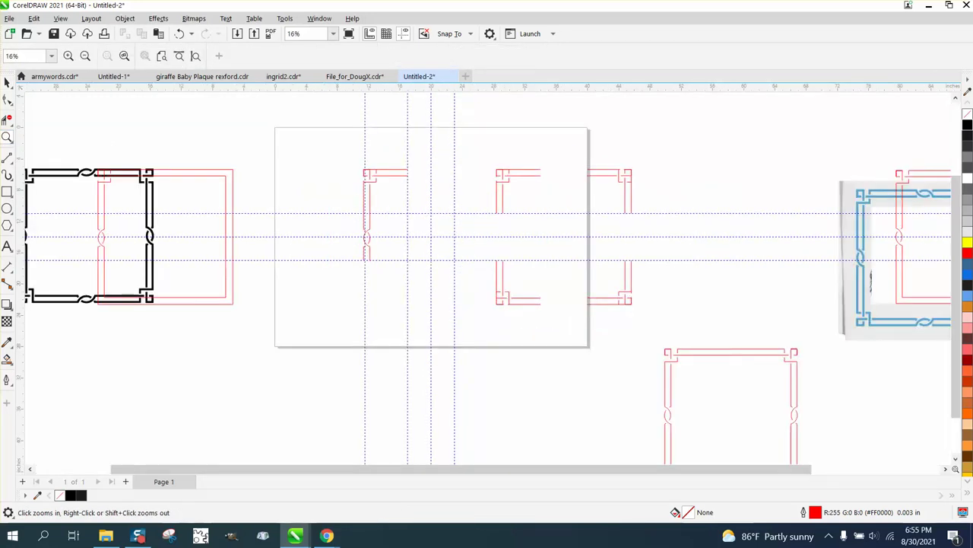
click(7, 118)
drag(416, 201, 418, 203)
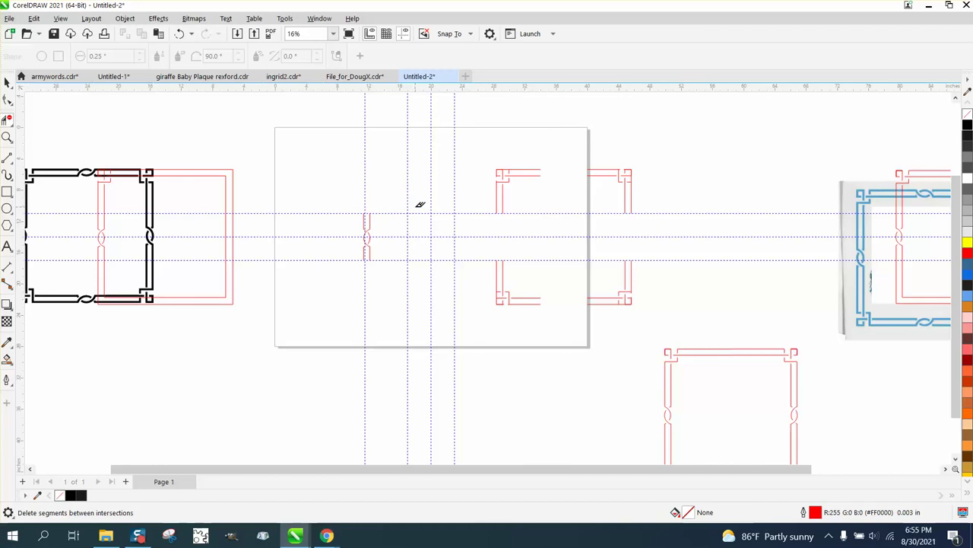
click(7, 81)
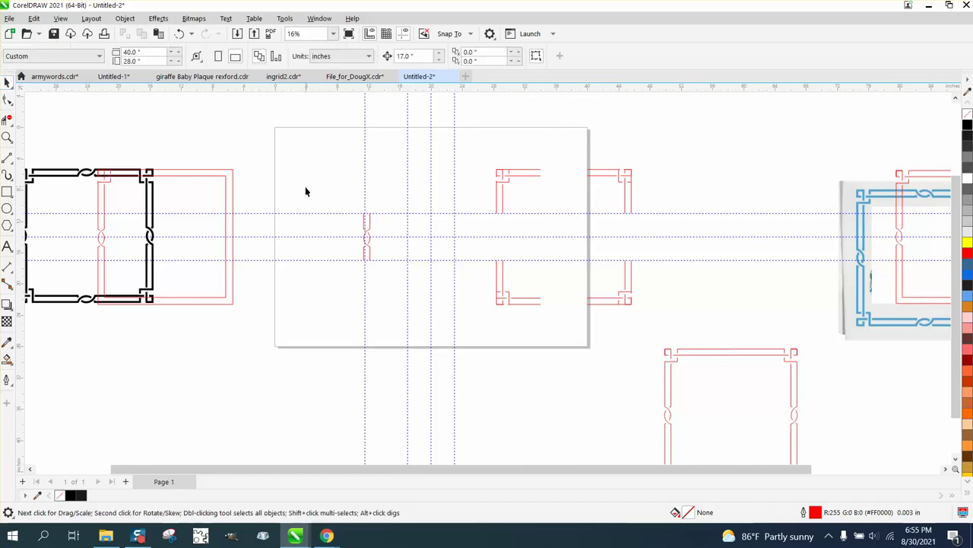
Select the four corner knots and nudge them another 17 in right, clear of the page
click(368, 234)
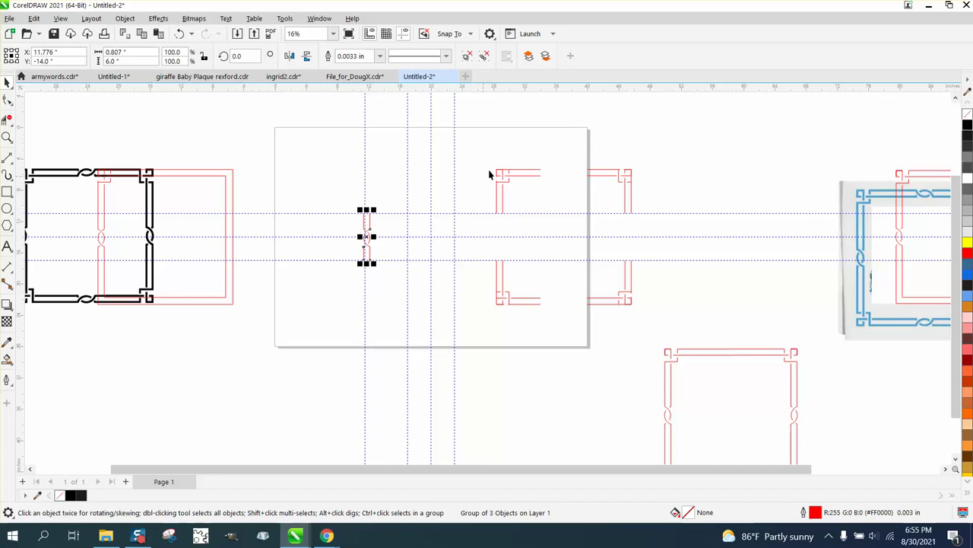
drag(487, 125, 565, 320)
drag(635, 342, 635, 342)
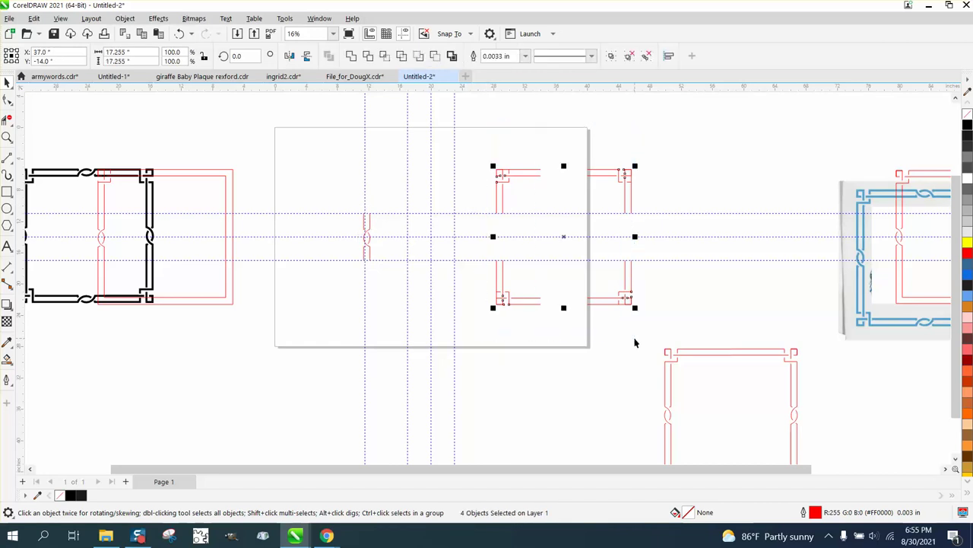
key(Right)
Set the side twist's rotation centre at the centre guideline crossing, X 20 in
click(369, 227)
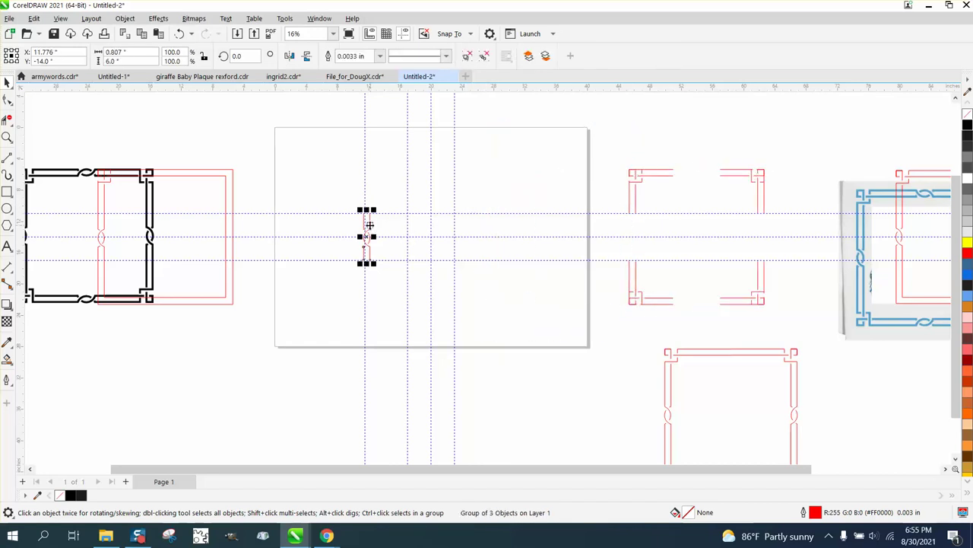
drag(257, 138, 404, 288)
click(367, 237)
drag(367, 237, 428, 237)
click(374, 211)
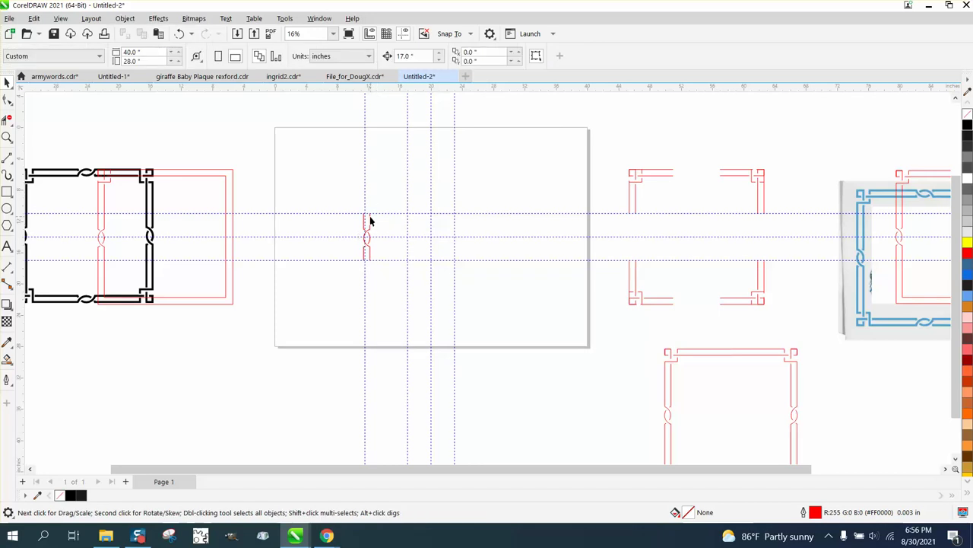
click(368, 222)
click(363, 225)
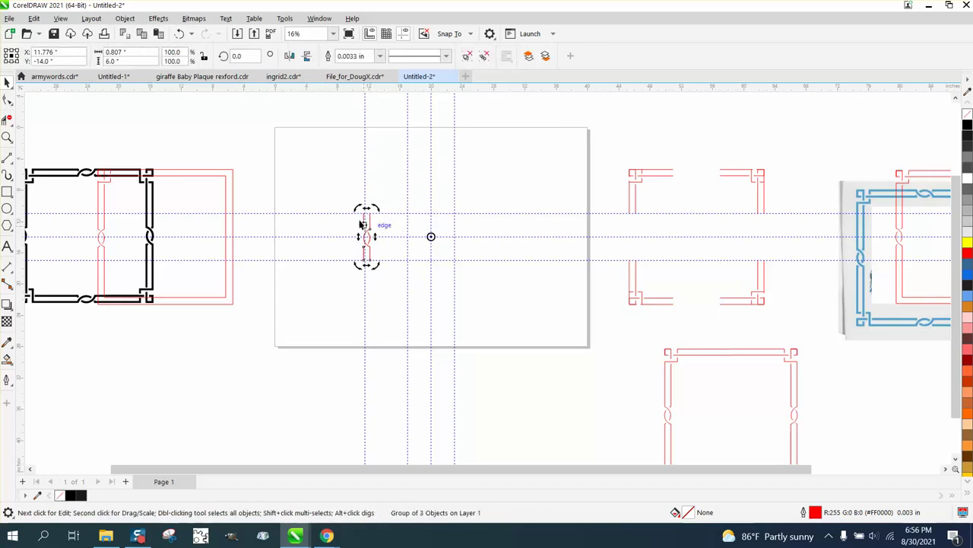
Rotate copies of the side twist to 90°, 180° and 270° about the centre guideline crossing
click(236, 56)
text(90)
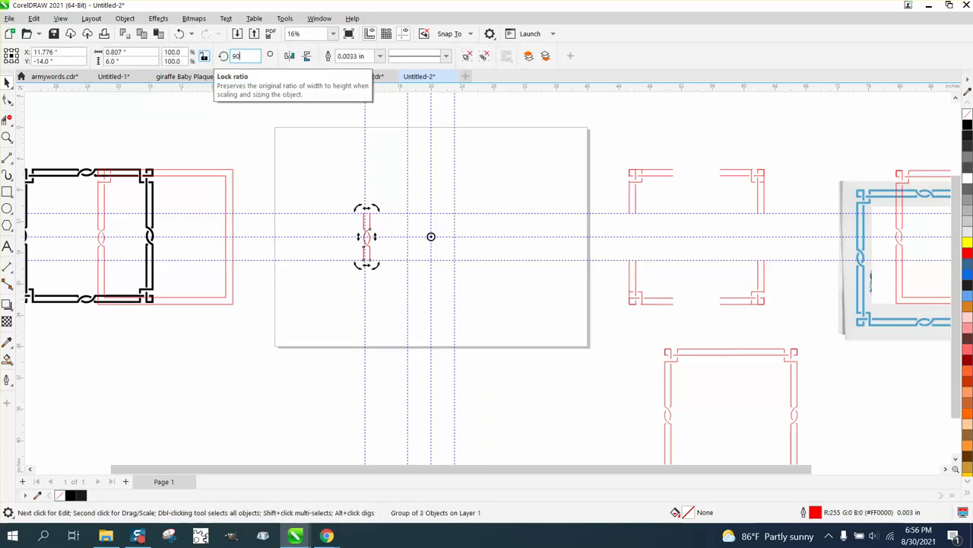
key(Return)
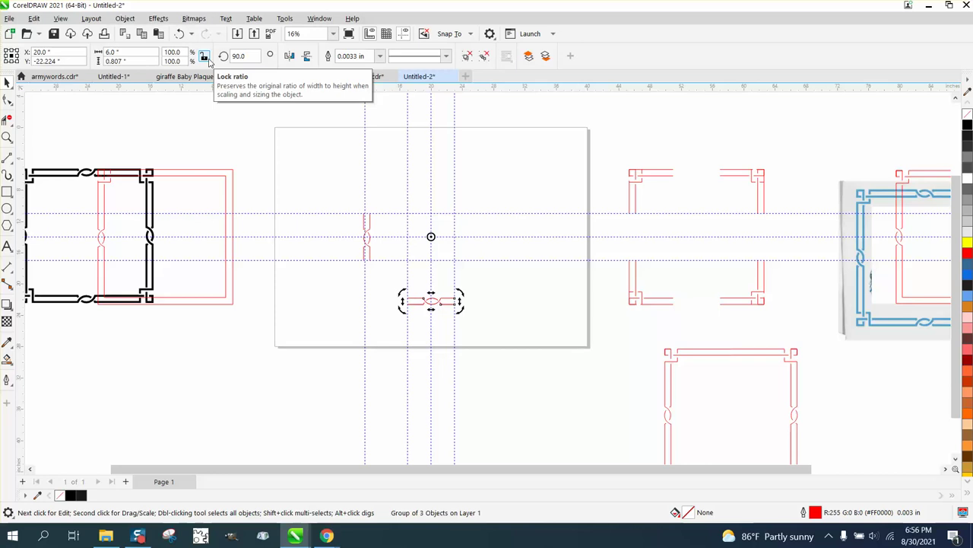
click(229, 58)
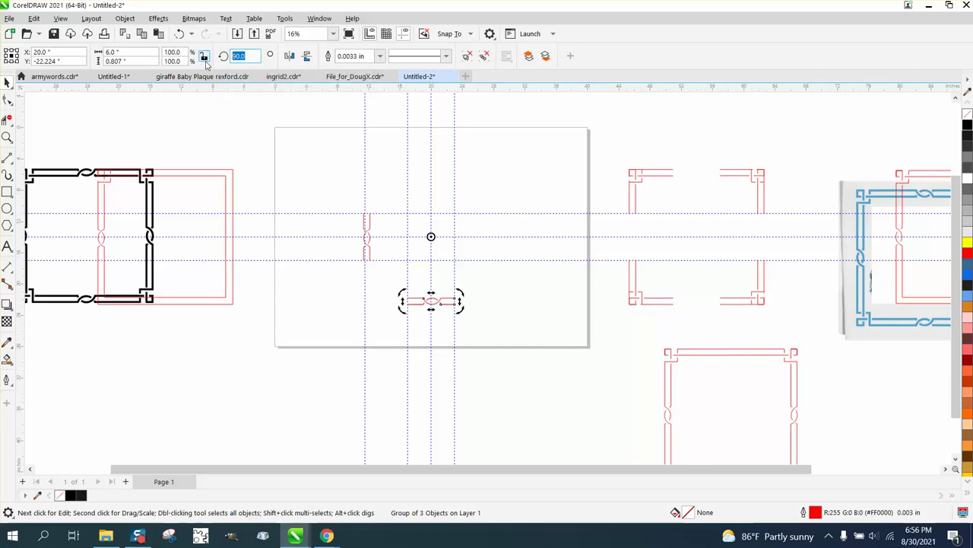
text(180)
key(Return)
text(270)
key(Return)
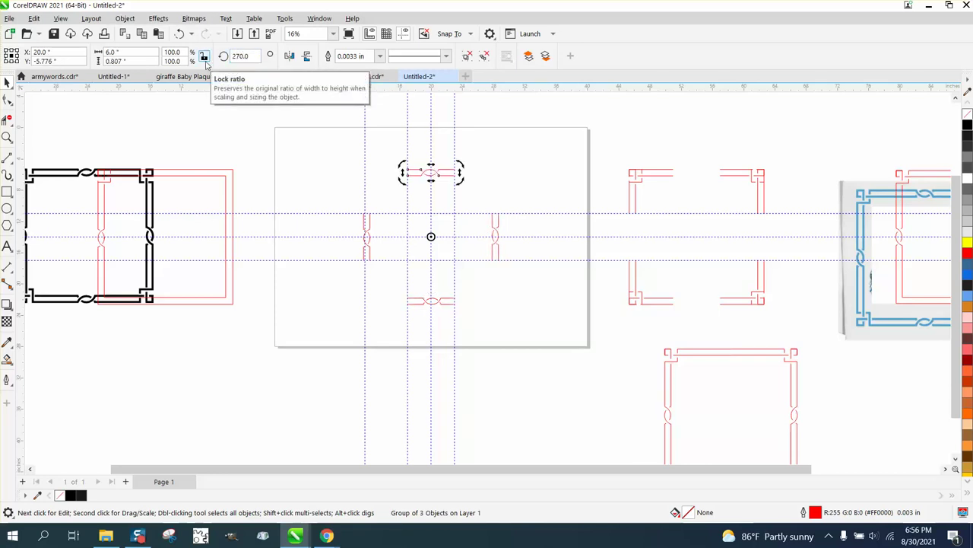
Select the four corner knots and nudge them 17 in left twice, back around the twists at X 20 in
drag(616, 153, 797, 346)
key(Left)
key(Left)
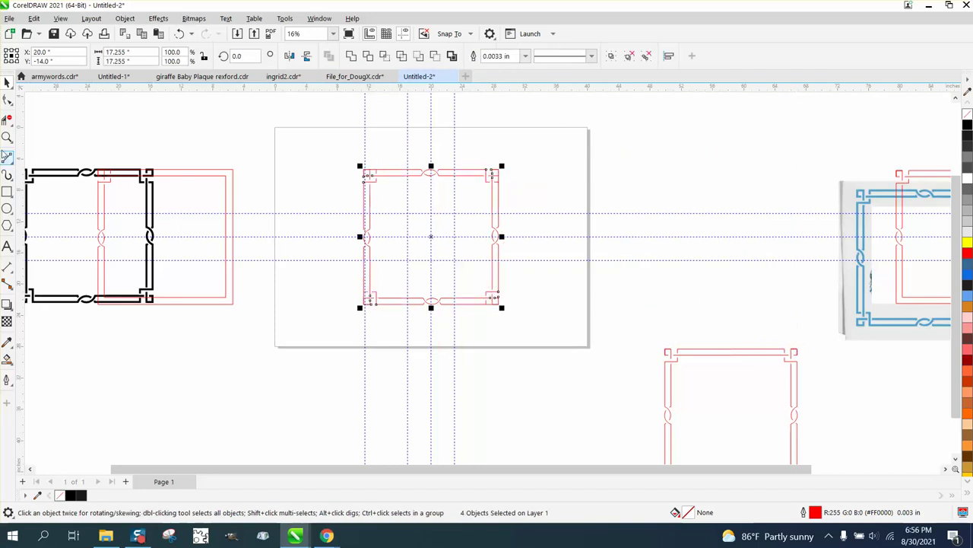
Hide the guidelines around the assembled border
click(7, 138)
drag(326, 157, 579, 345)
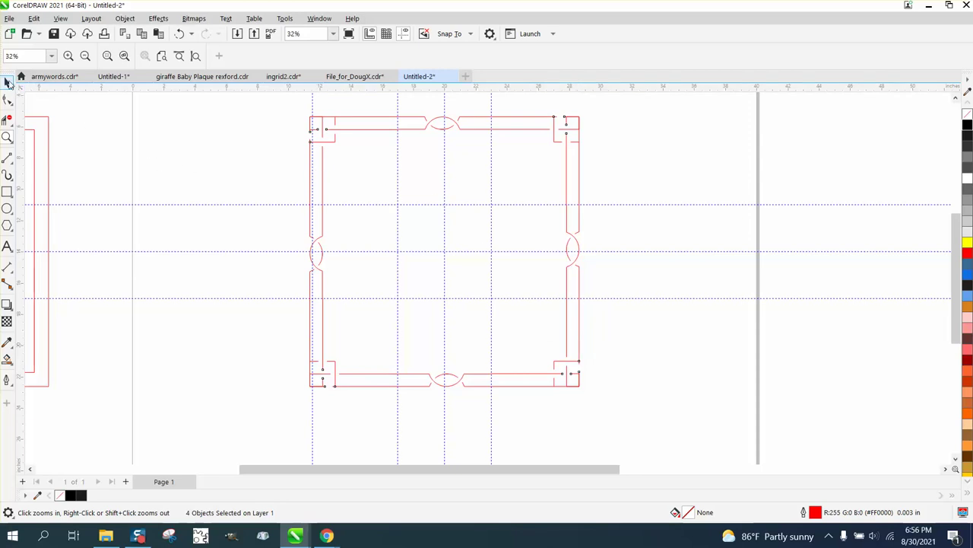
click(8, 81)
scroll(242, 196, down, 1)
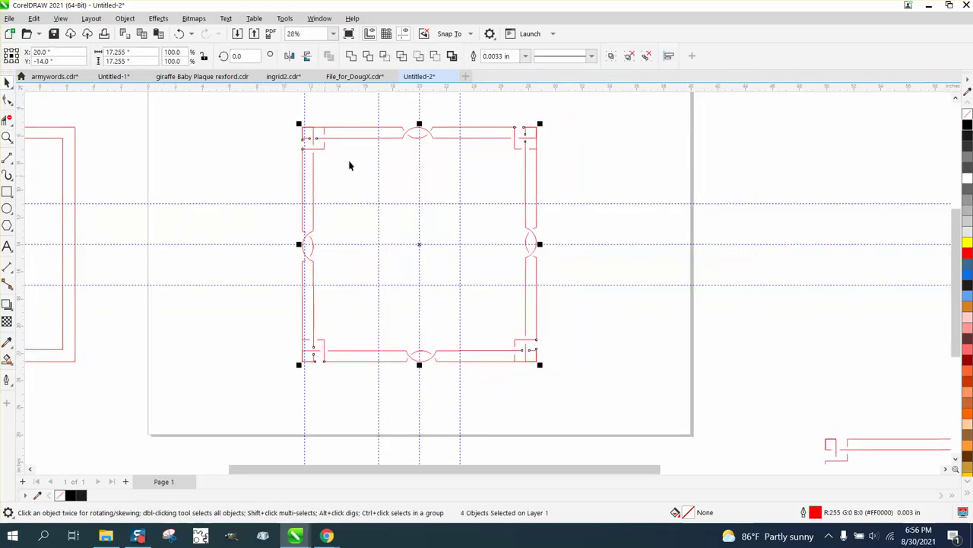
click(405, 33)
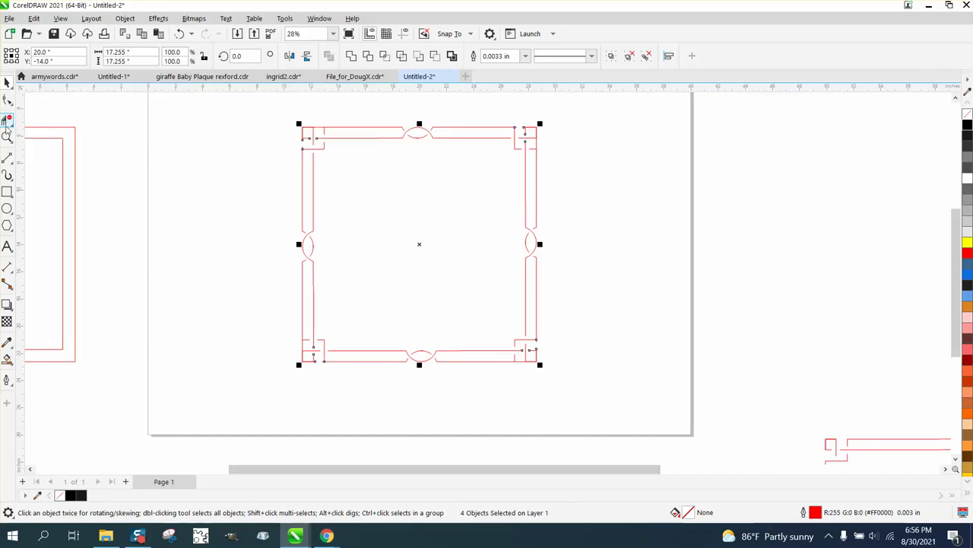
Check the joints beside the upper twist, then select the corner knots and side twists together and ungroup them all
click(7, 137)
drag(365, 123, 399, 149)
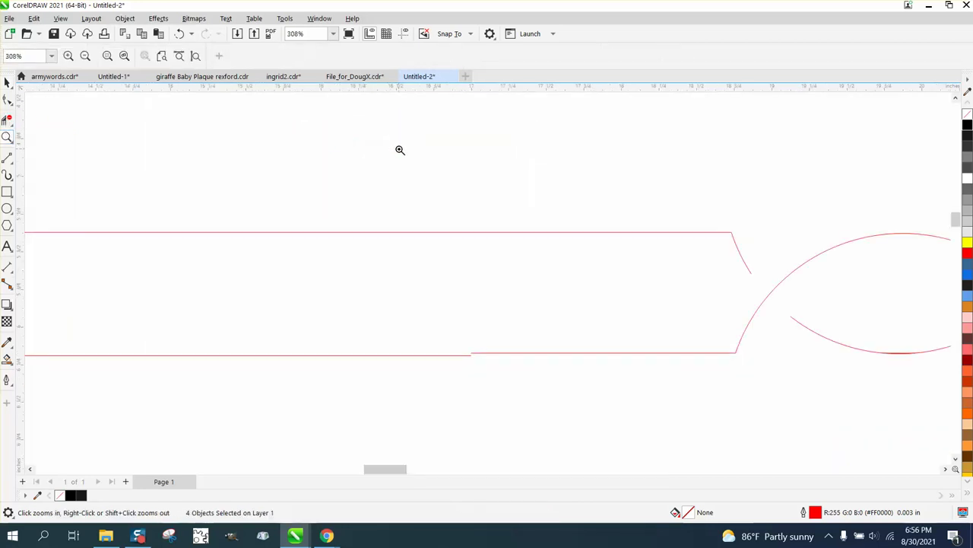
scroll(423, 303, down, 2)
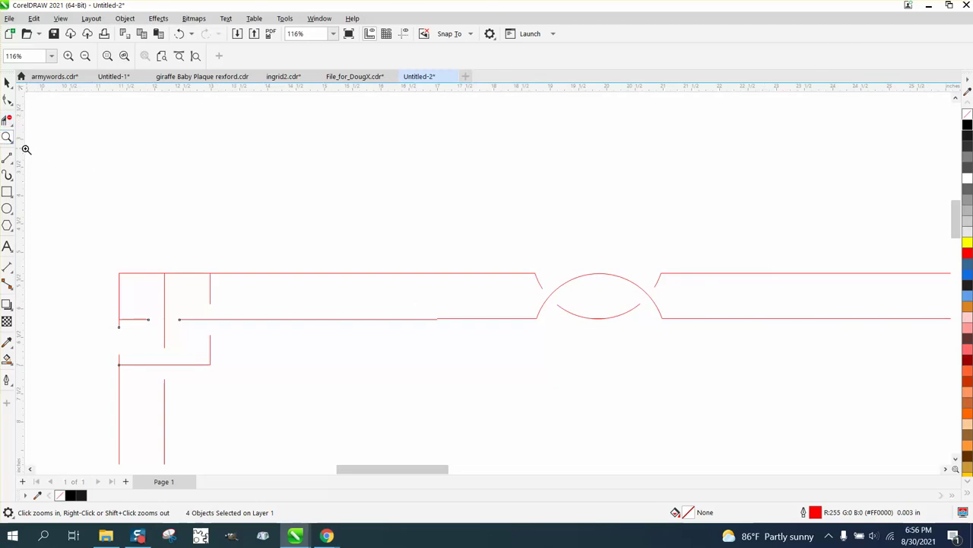
drag(407, 282, 549, 333)
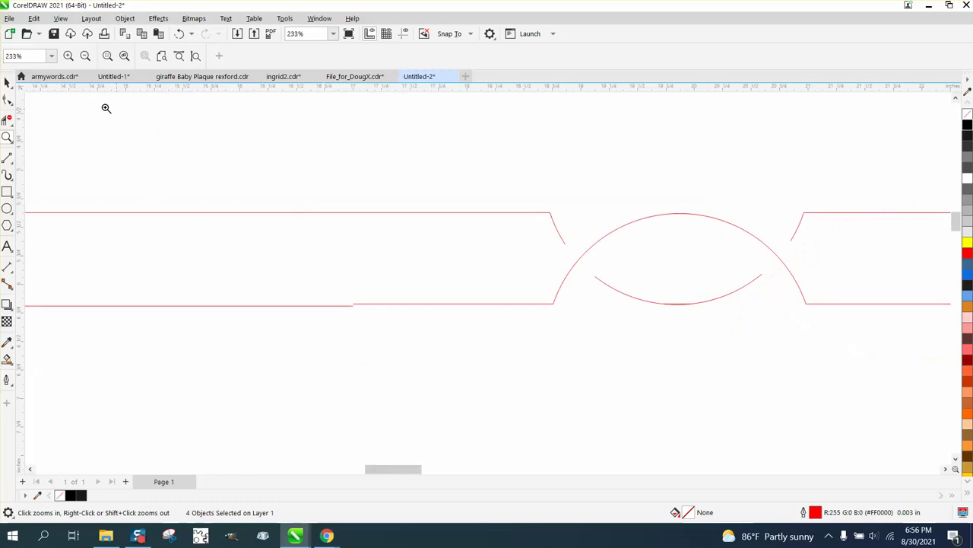
click(7, 82)
scroll(506, 216, down, 8)
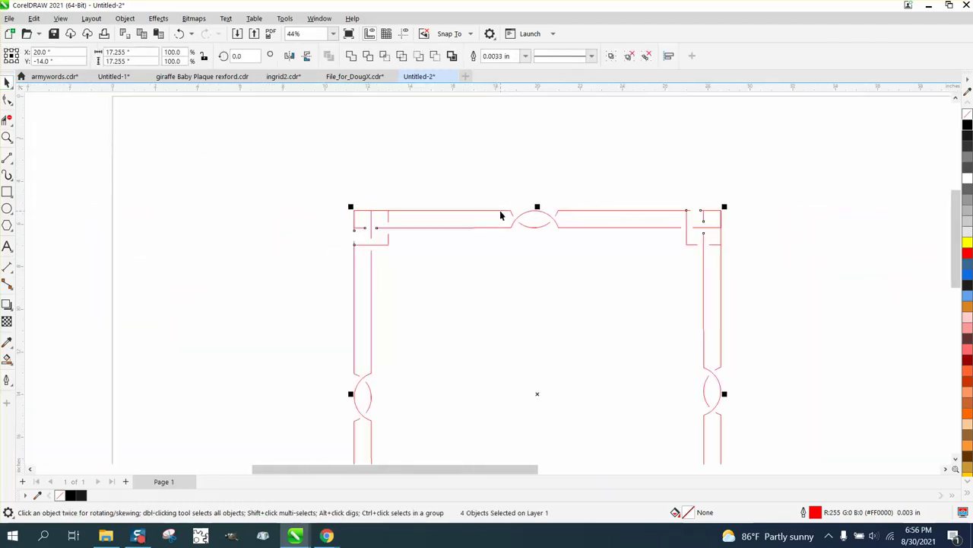
drag(456, 396, 671, 449)
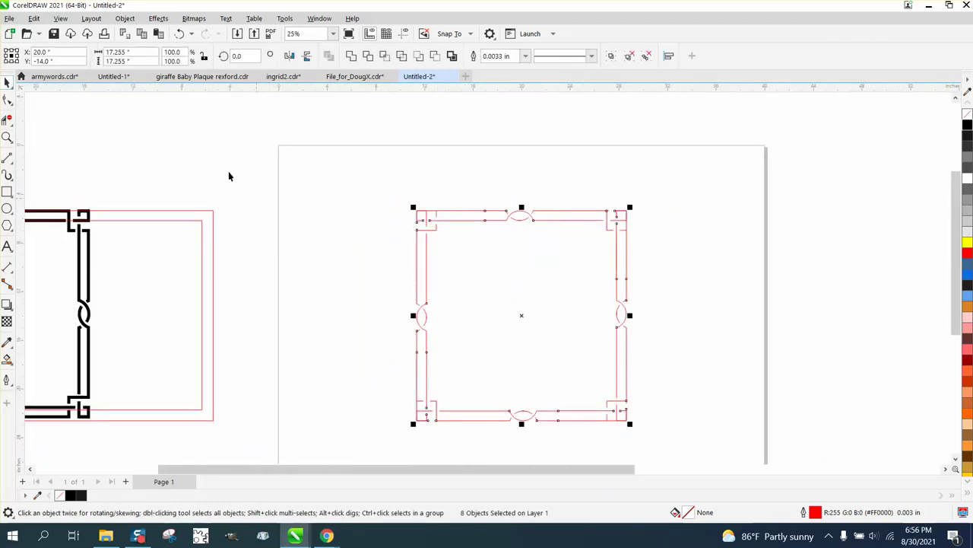
click(125, 18)
mouse_move(251, 220)
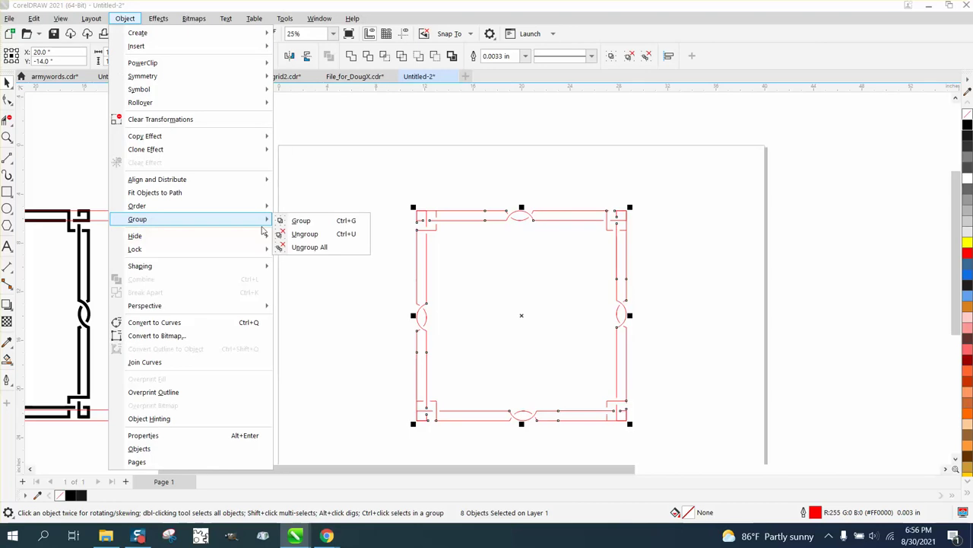
click(309, 248)
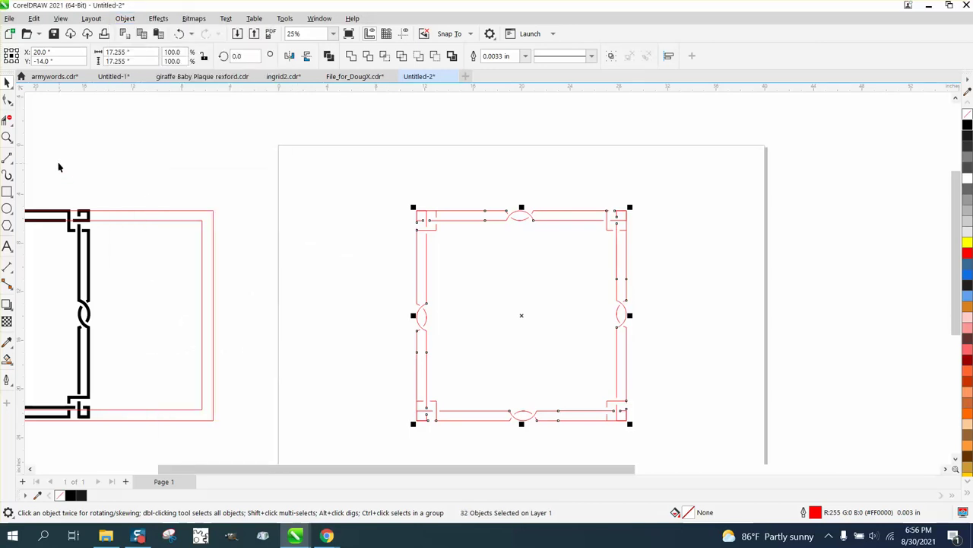
Group all the loose line segments of the border into a single group
click(7, 137)
drag(365, 200, 661, 325)
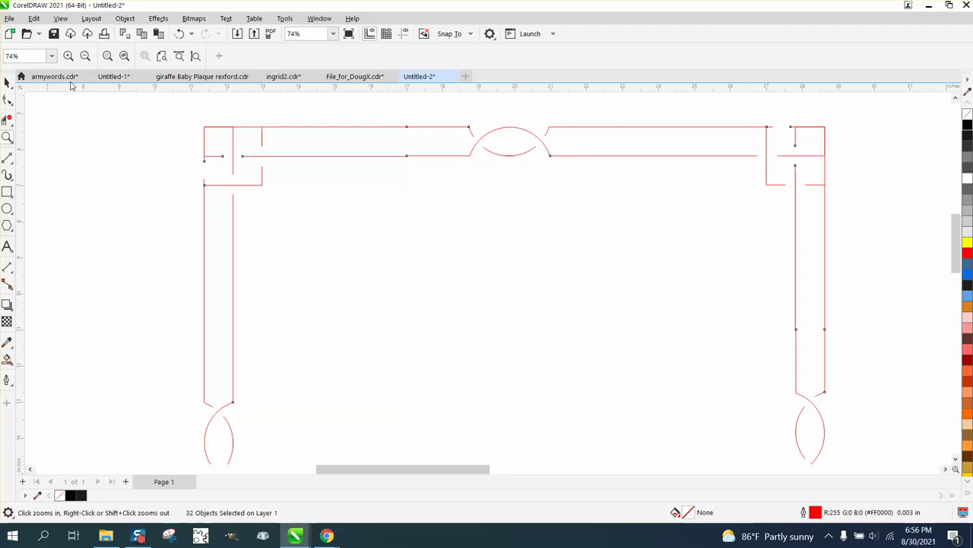
click(7, 82)
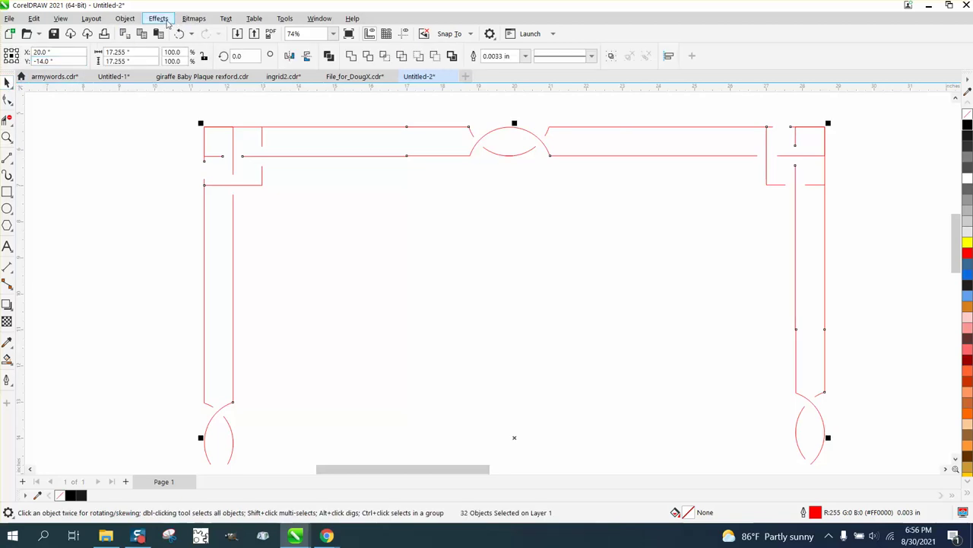
click(158, 18)
mouse_move(125, 18)
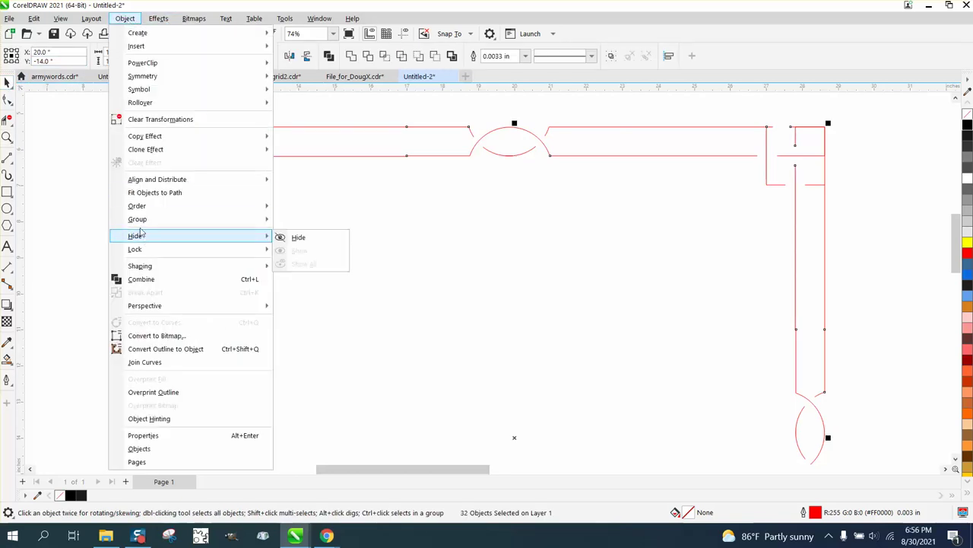
mouse_move(141, 219)
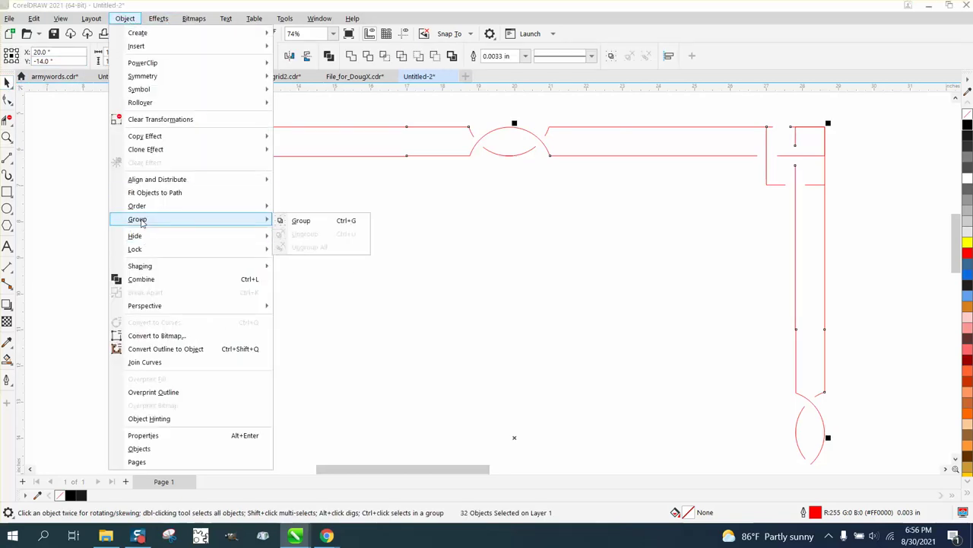
click(300, 220)
Select the whole grouped border on the page
scroll(222, 152, down, 5)
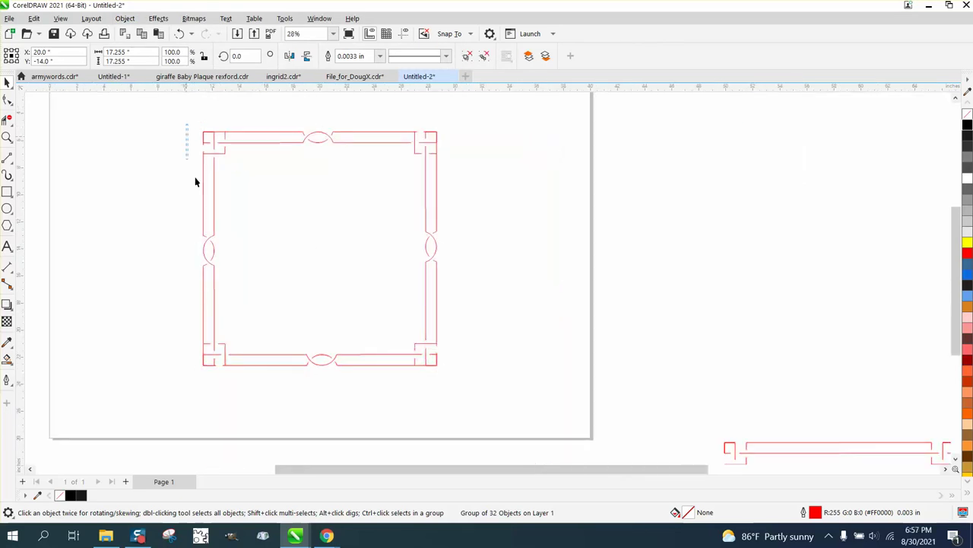
drag(187, 124, 500, 405)
click(125, 18)
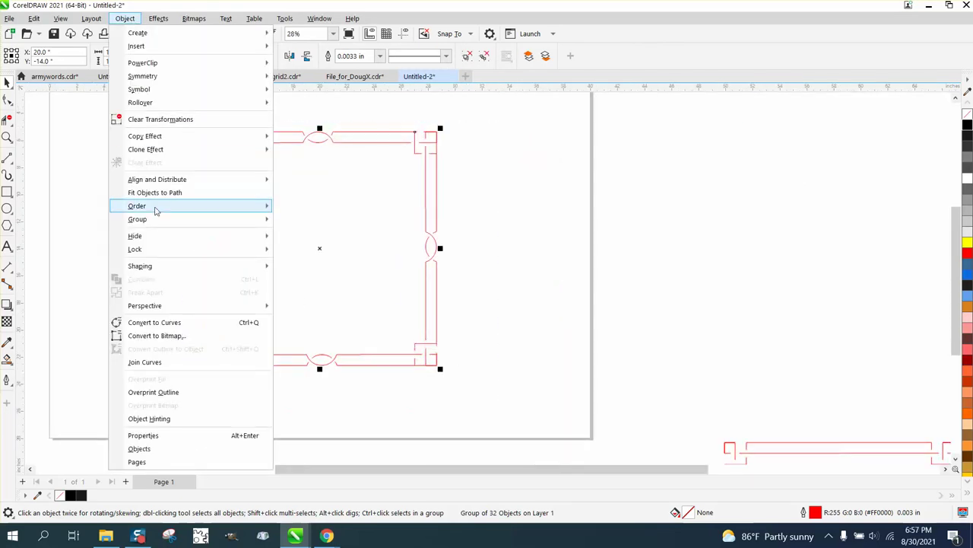